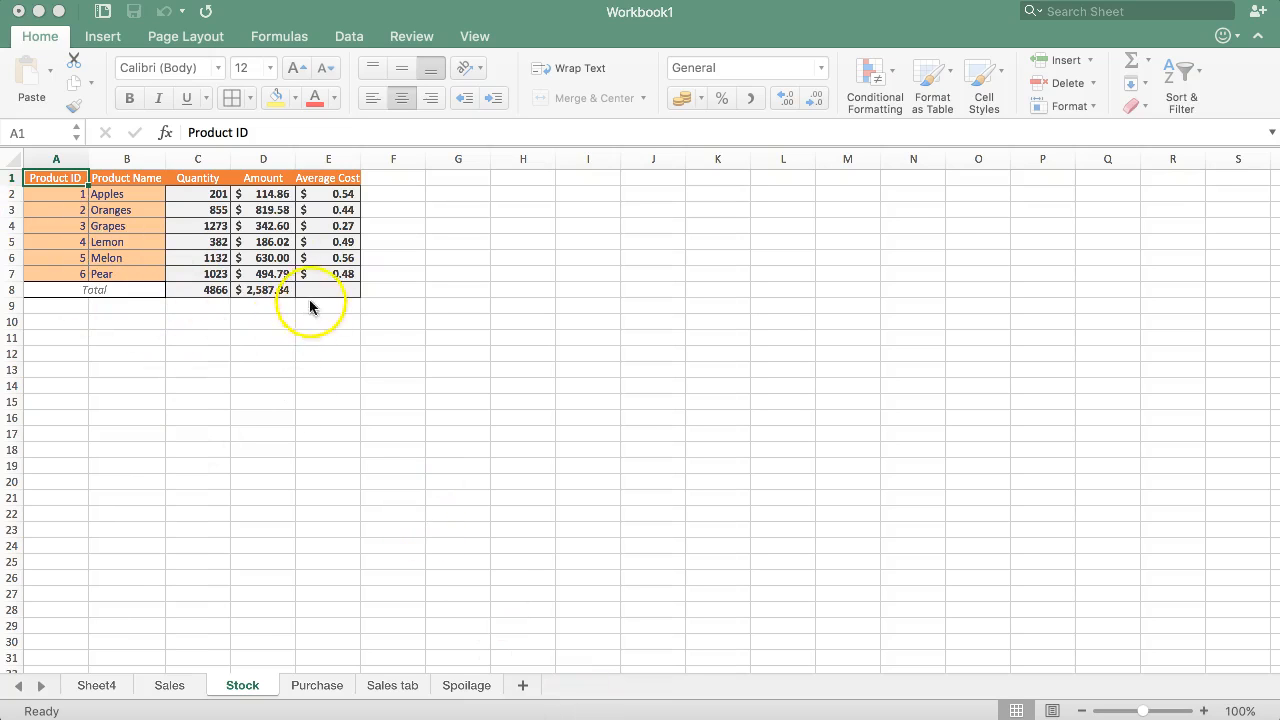
# - Add a new worksheet named Bookkeeping and place it between the Stock and Purchase sheets
pyautogui.click(520, 684)
pyautogui.click(527, 686)
pyautogui.moveTo(307, 688)
pyautogui.mouseDown()
pyautogui.moveTo(581, 684)
pyautogui.moveTo(566, 686)
pyautogui.mouseUp()
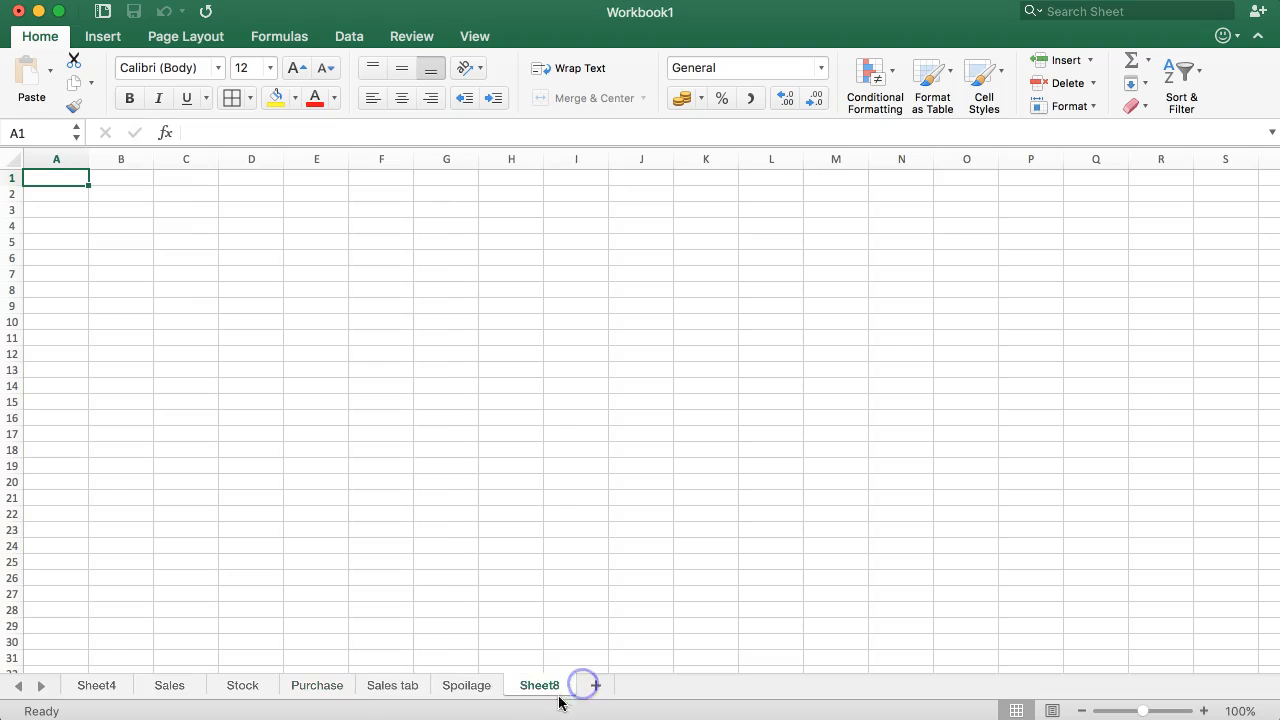
pyautogui.doubleClick(537, 685)
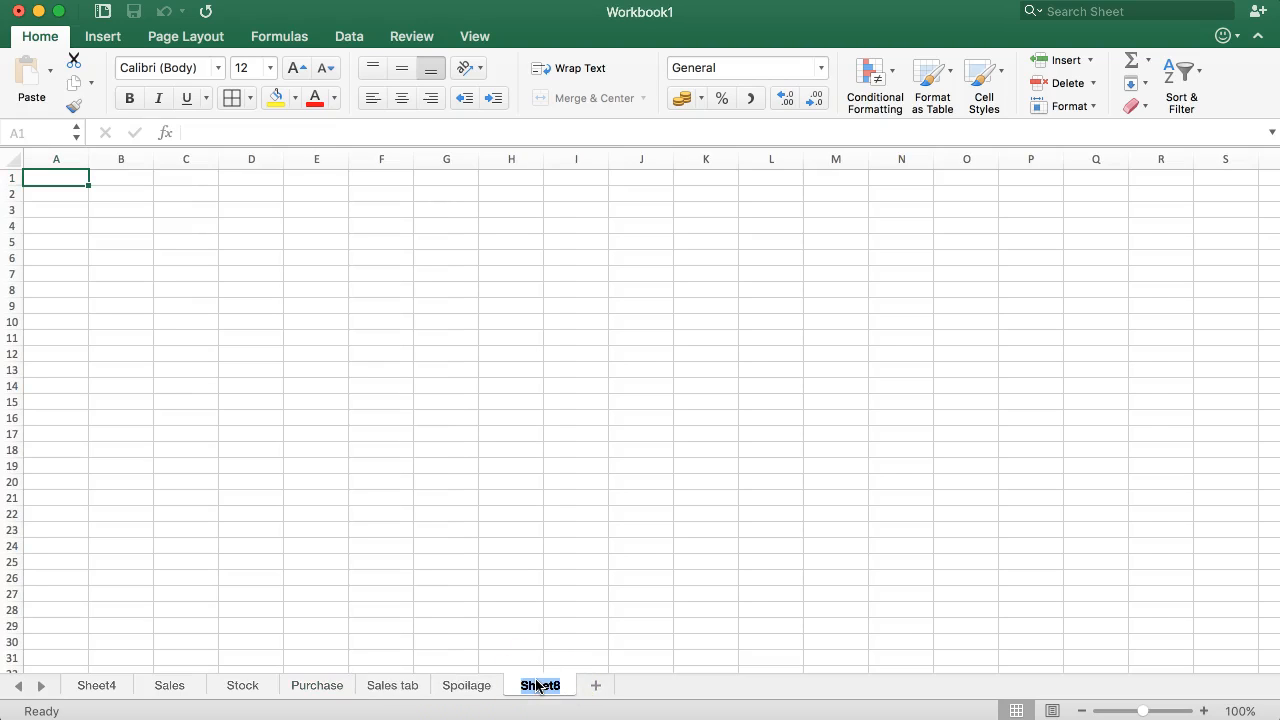
pyautogui.write('Back')
pyautogui.write('keep')
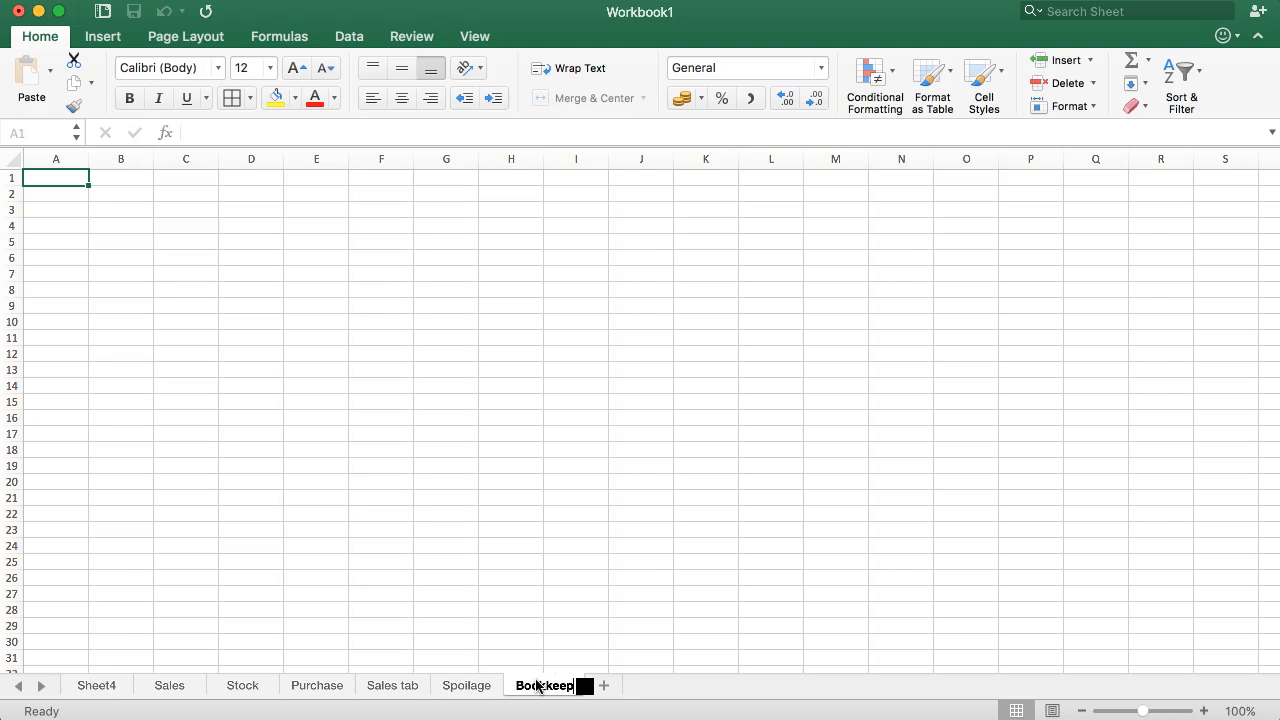
pyautogui.write('ing')
pyautogui.press('Return')
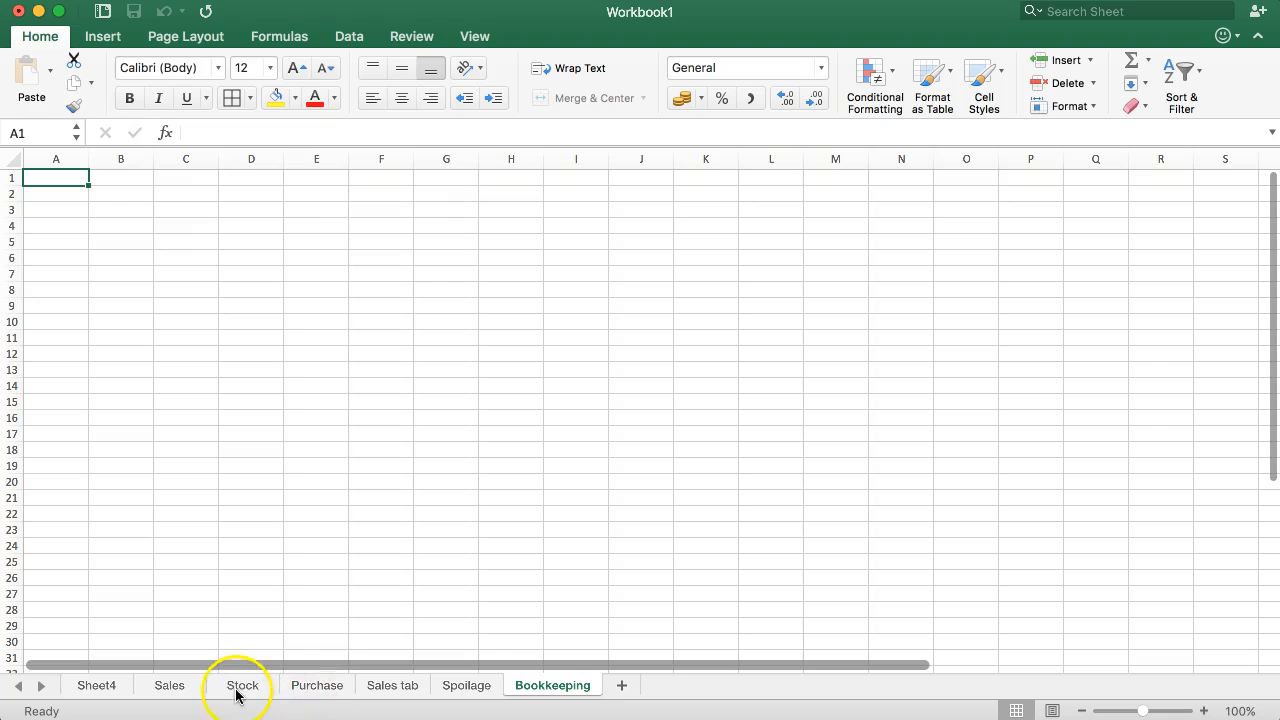
pyautogui.moveTo(545, 685); pyautogui.dragTo(299, 690)
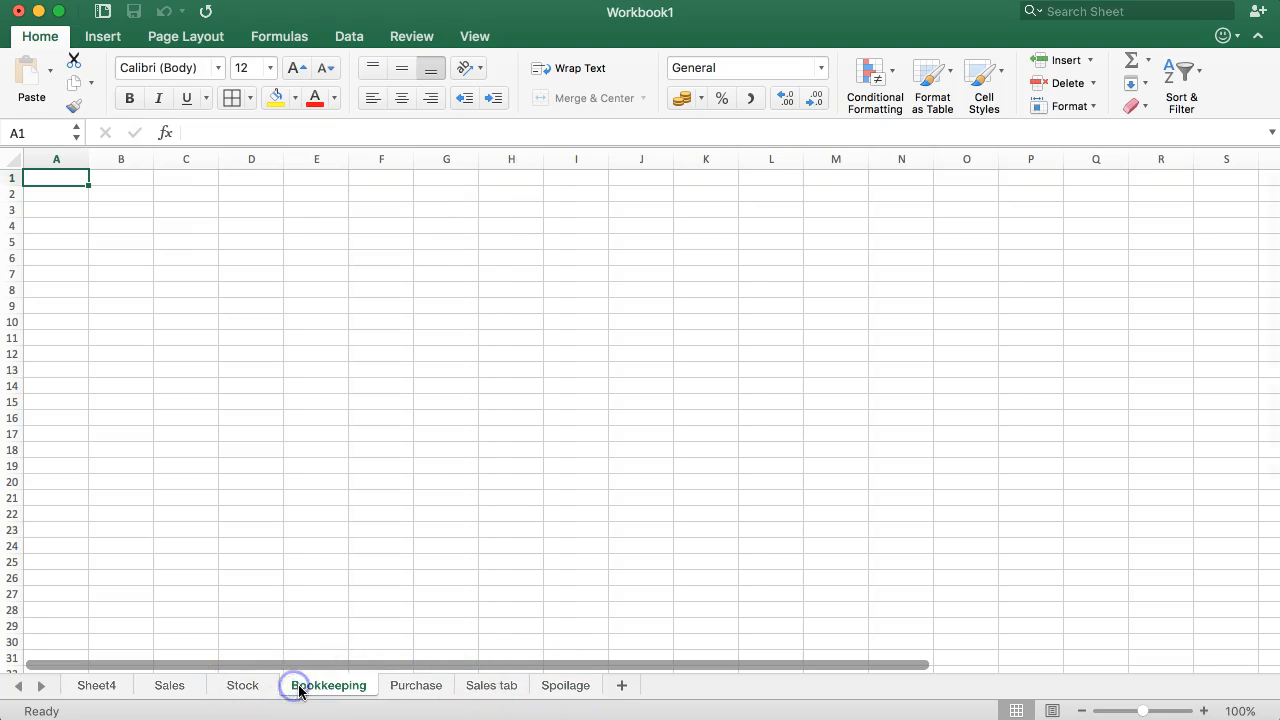
# - Review the Stock and Purchase sheets, and examine the receipt IDs and product IDs on the Sales tab sheet
pyautogui.click(242, 686)
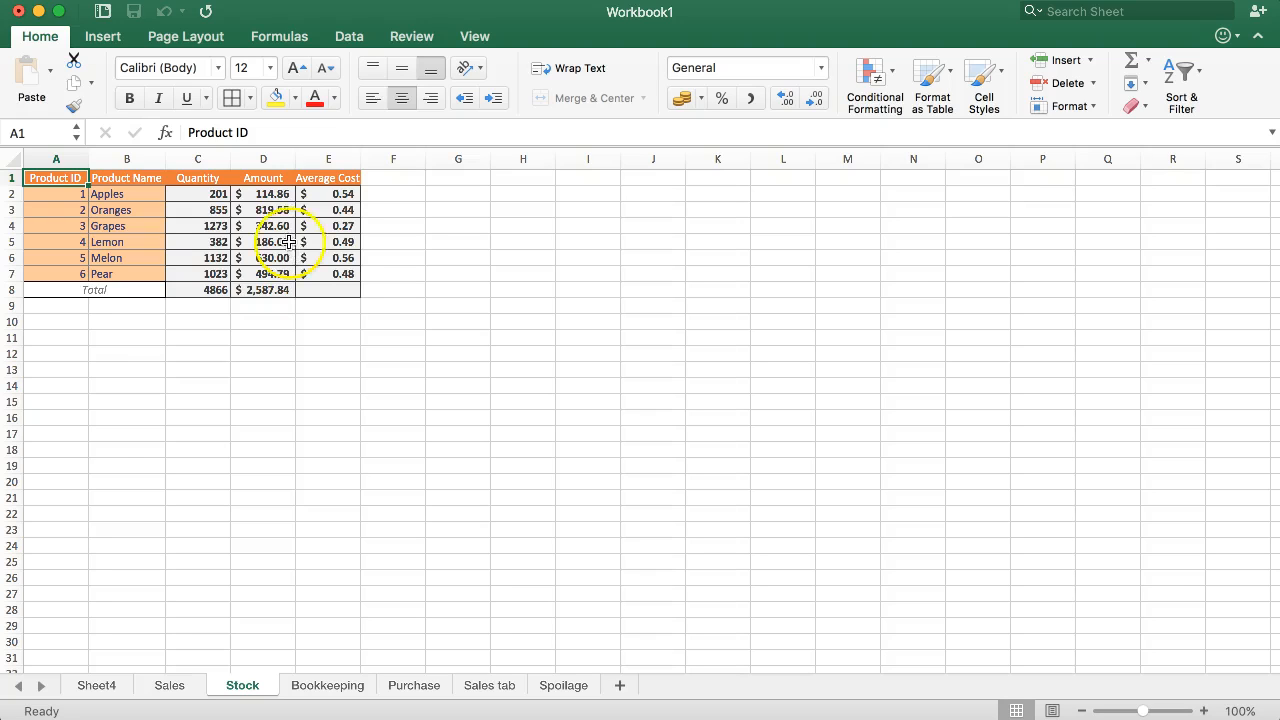
pyautogui.click(414, 685)
pyautogui.click(490, 685)
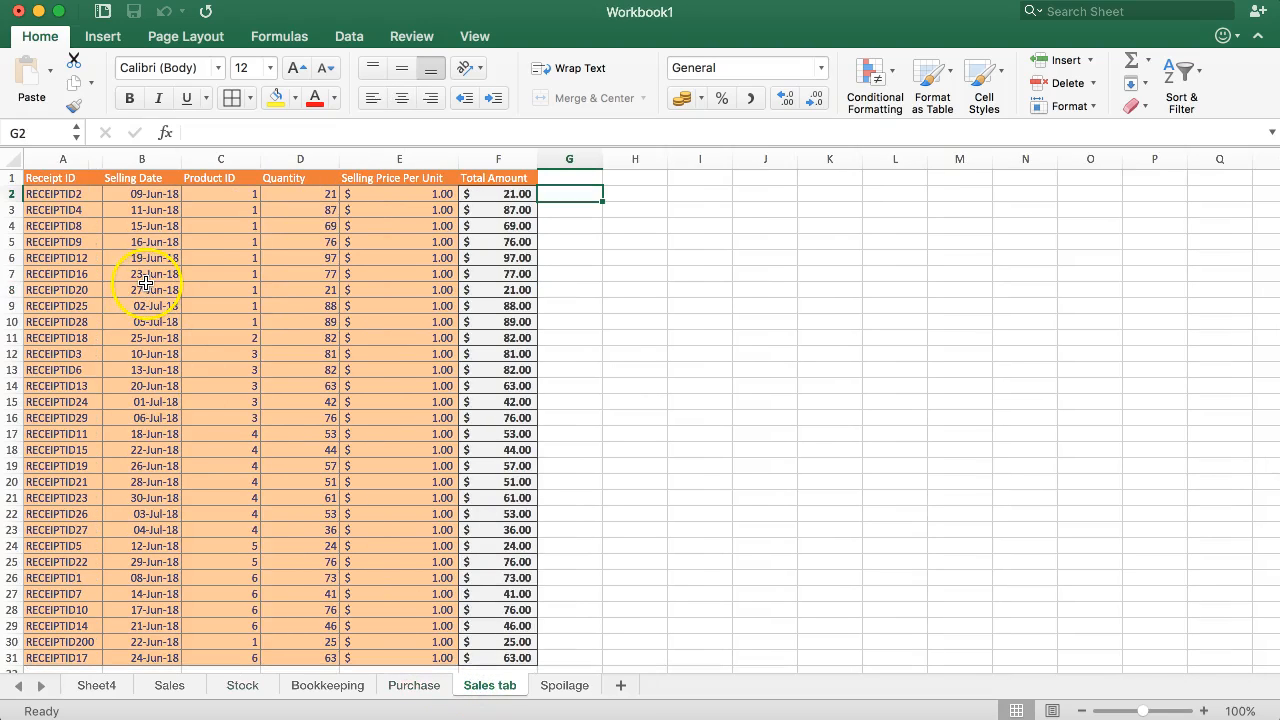
pyautogui.moveTo(66, 191); pyautogui.dragTo(87, 660)
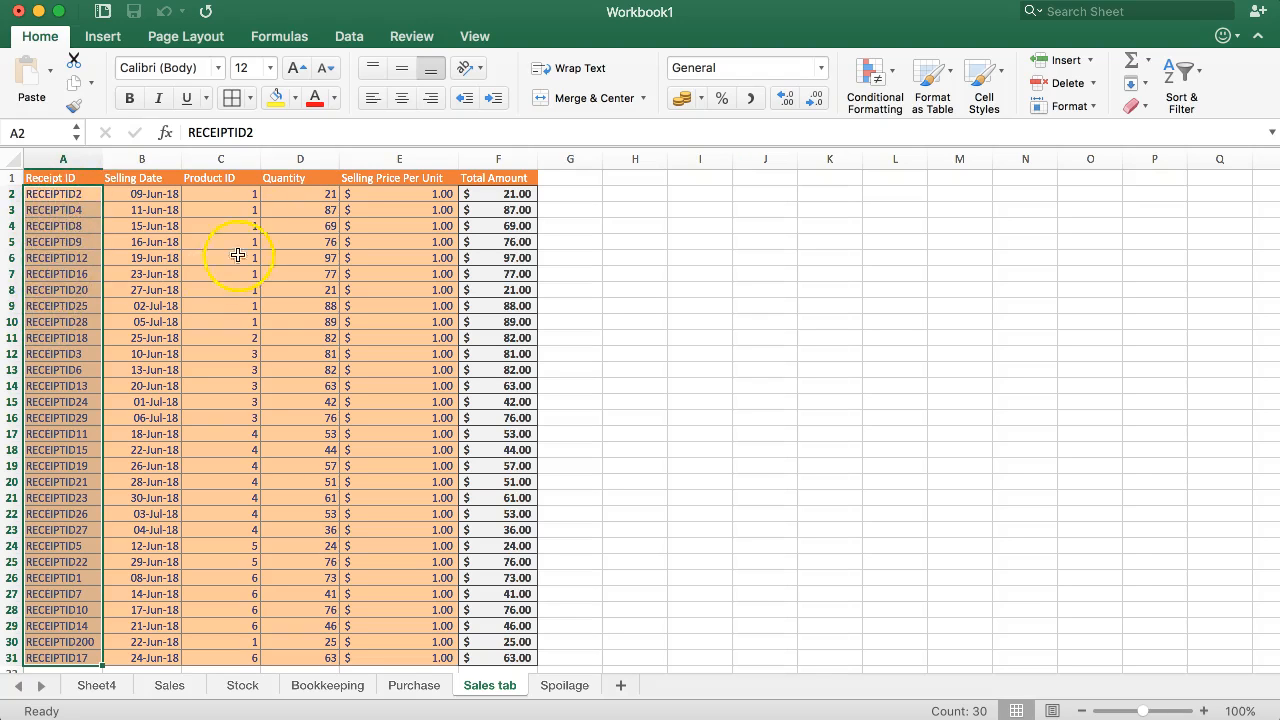
pyautogui.moveTo(220, 194); pyautogui.dragTo(217, 410)
pyautogui.click(30, 209)
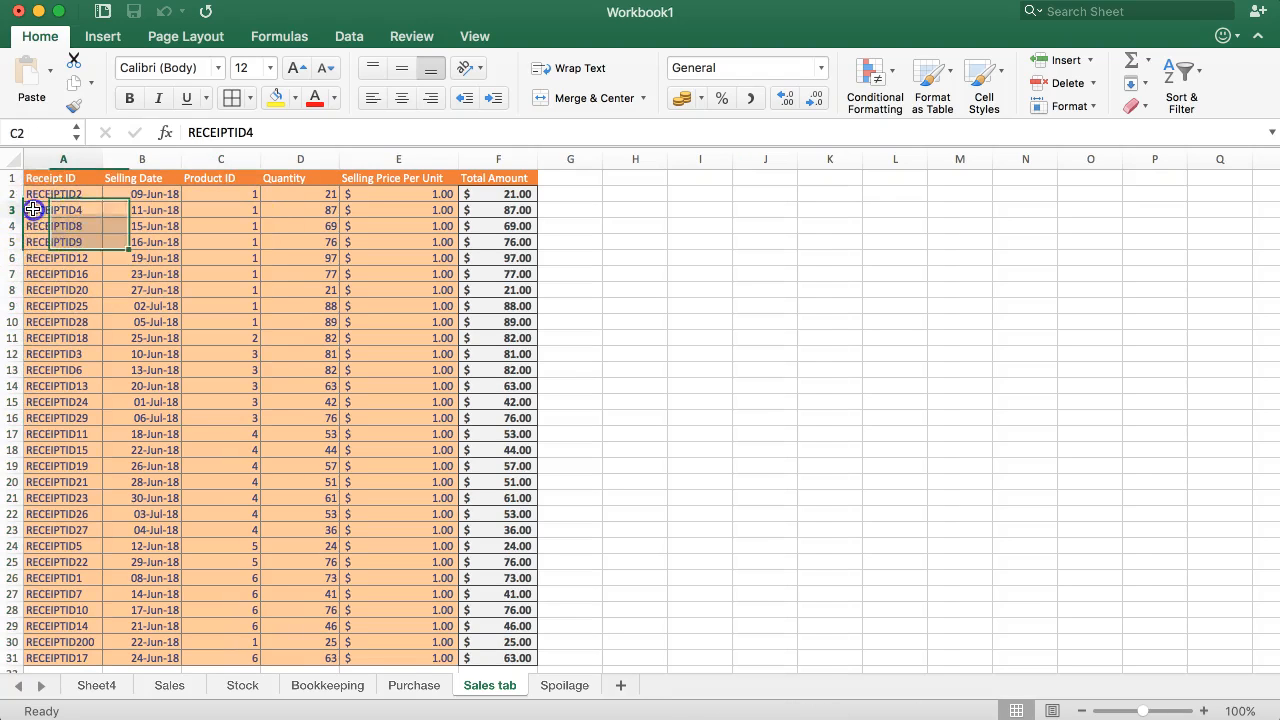
# - Start a CONCATENATE formula in H2 of the Sales tab sheet with "RECEIPTID" as its first text
pyautogui.click(634, 192)
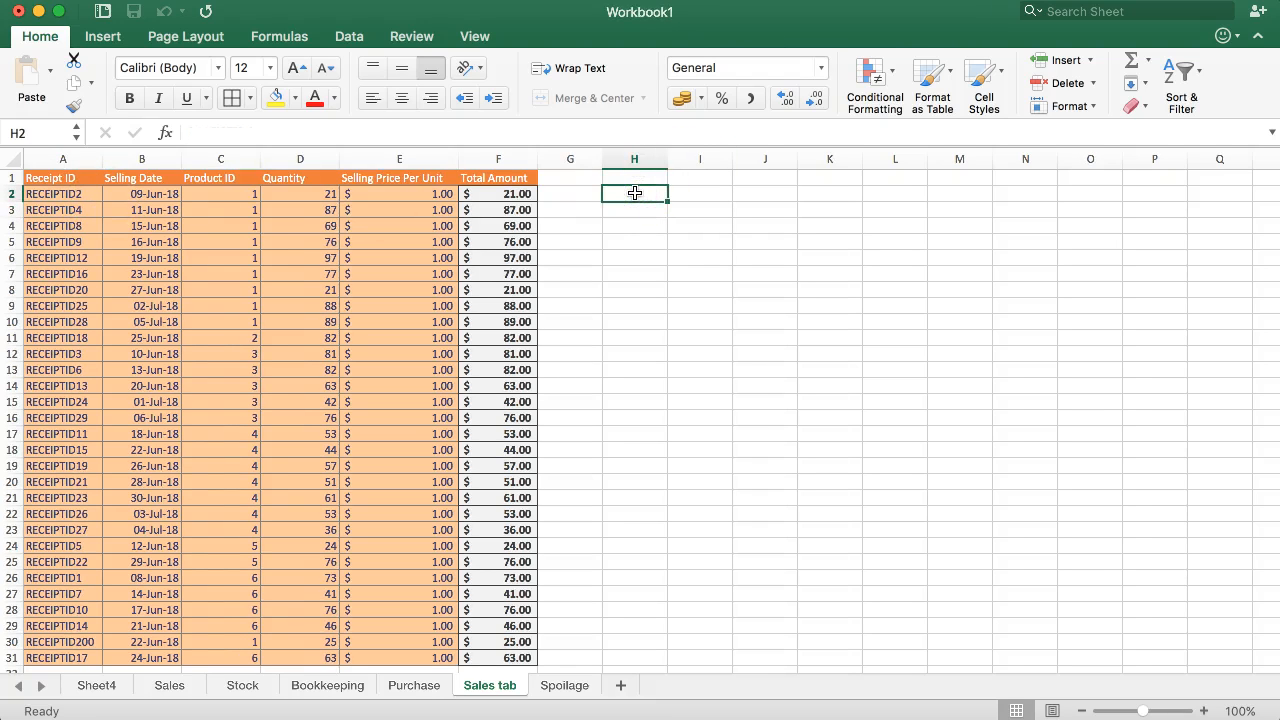
pyautogui.write('=CONCATE')
pyautogui.doubleClick(650, 231)
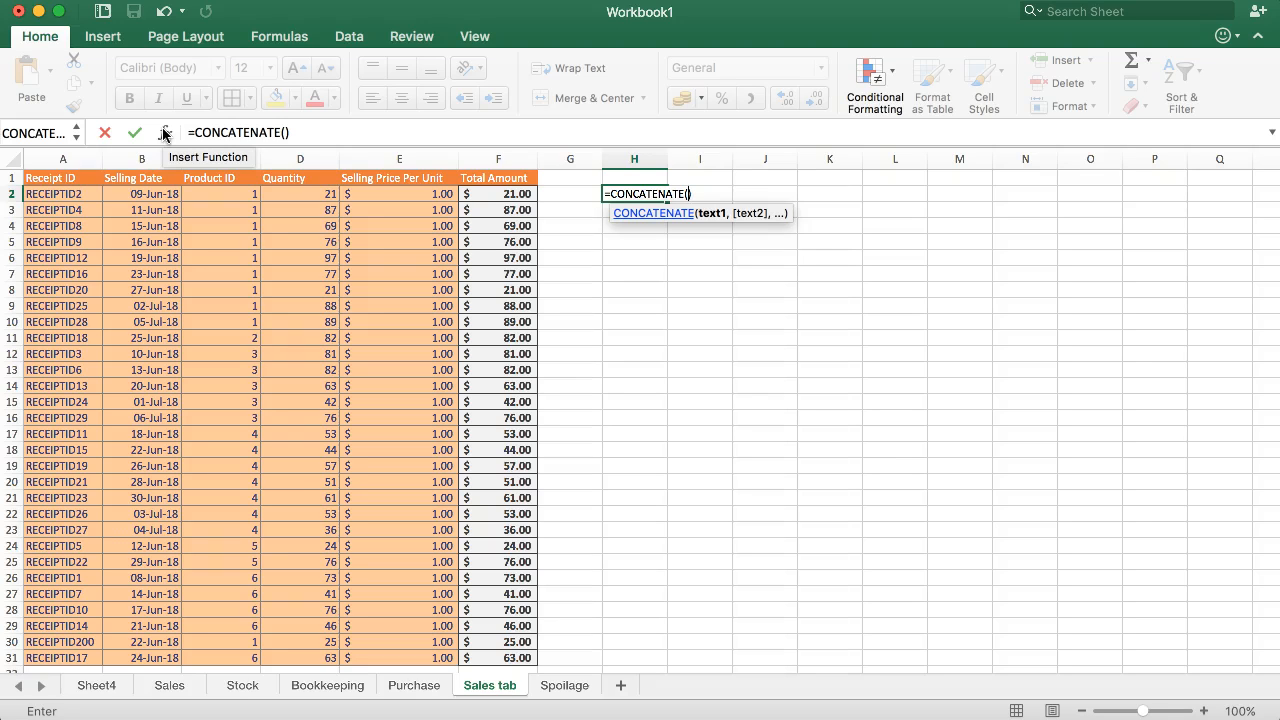
pyautogui.click(168, 128)
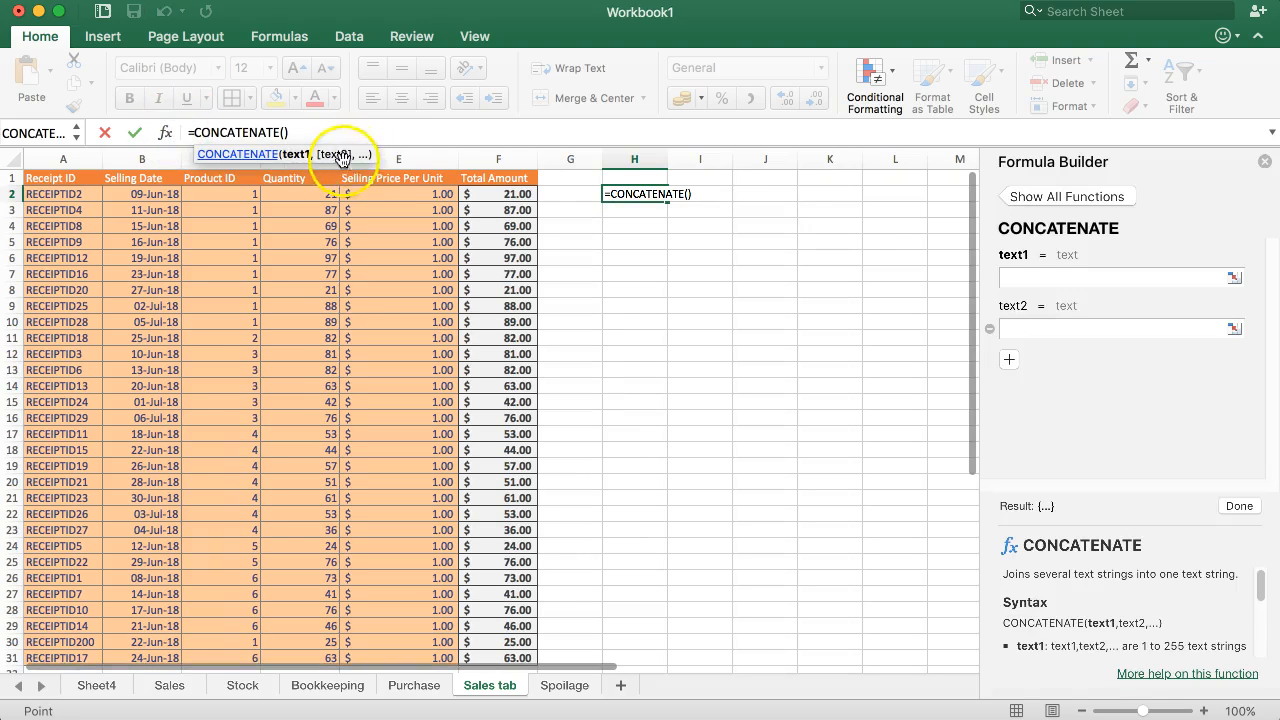
pyautogui.click(1035, 281)
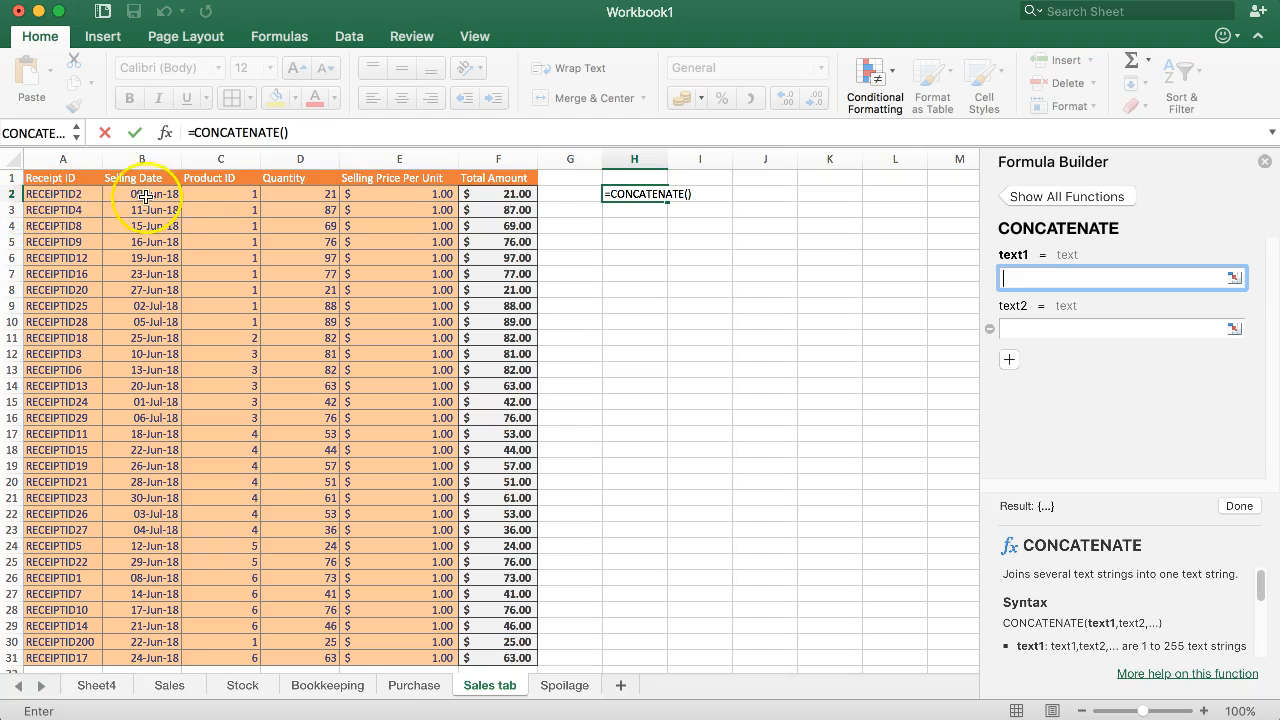
pyautogui.write('RECEIPTID')
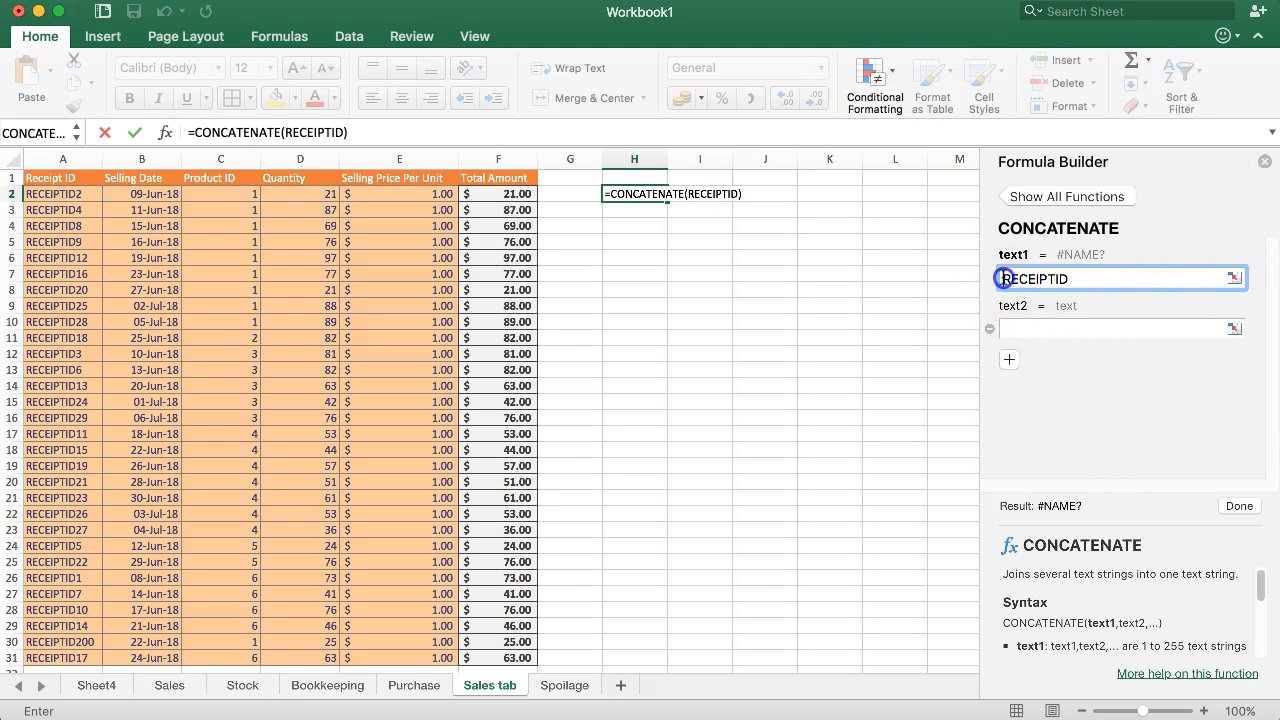
pyautogui.click(1025, 332)
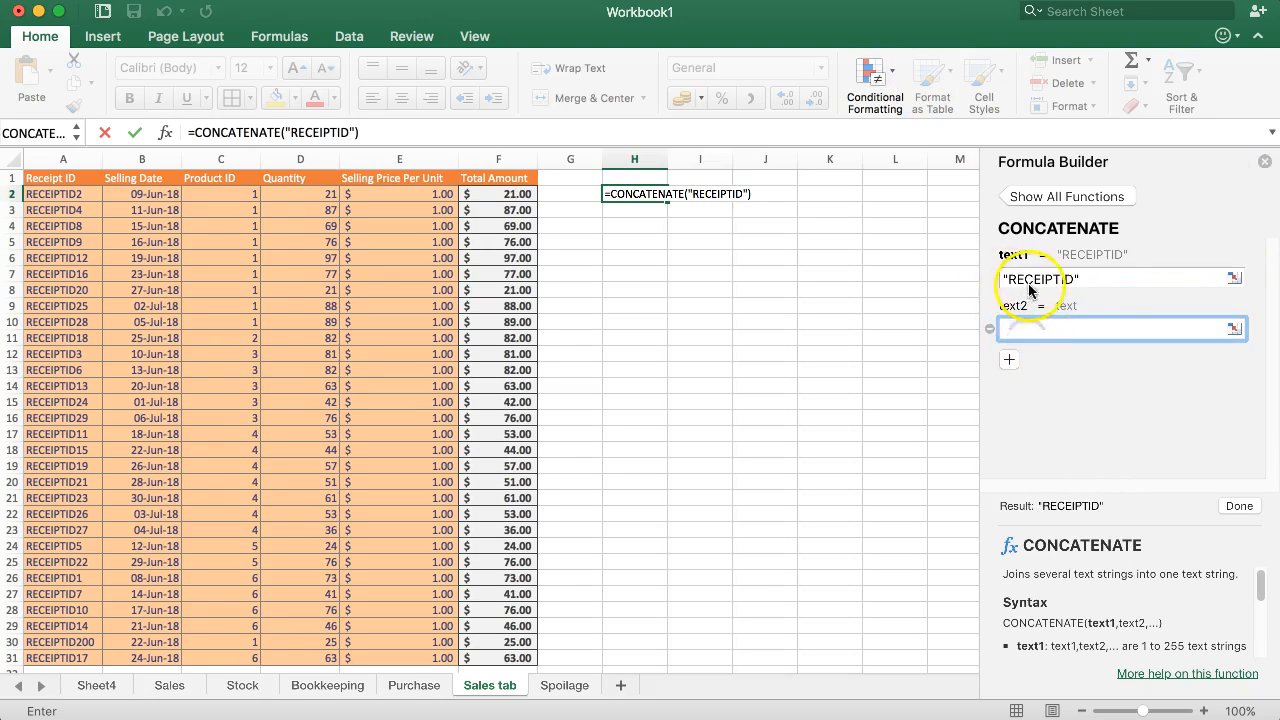
pyautogui.moveTo(1085, 279); pyautogui.dragTo(1038, 279)
pyautogui.click(1057, 329)
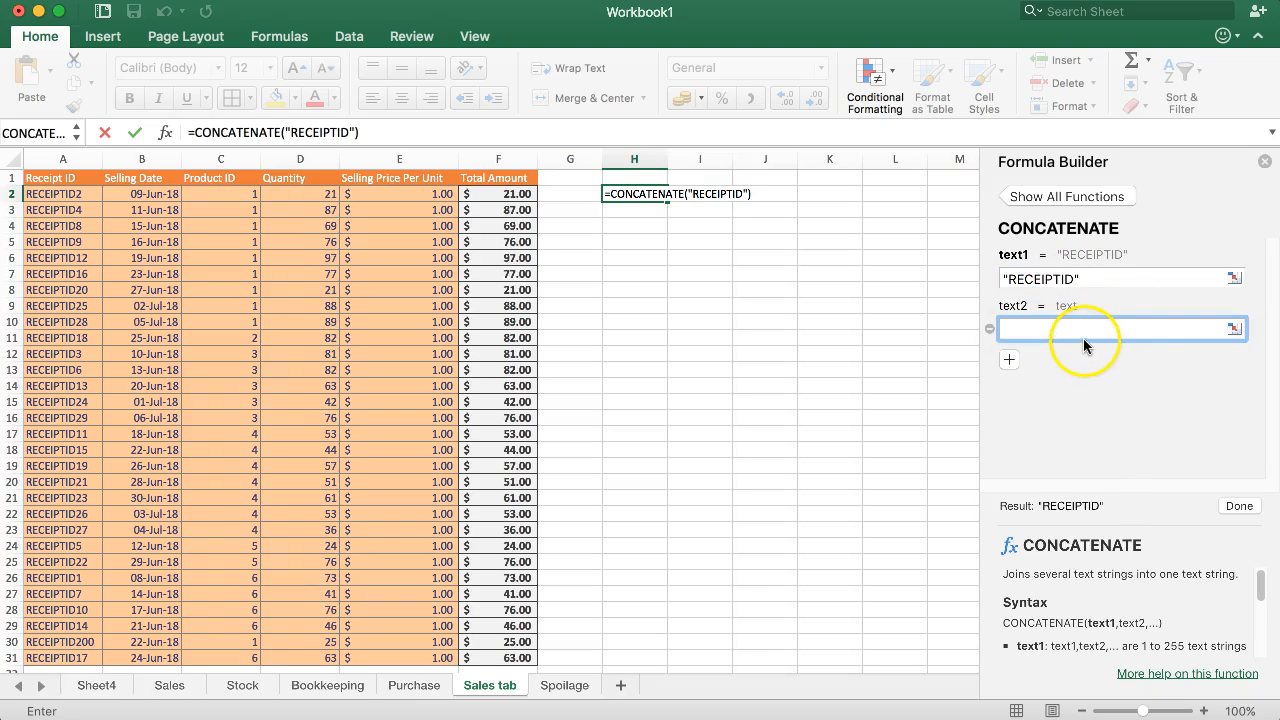
# - Set the quantity in D2 as the second text of the CONCATENATE formula and complete it
pyautogui.click(57, 194)
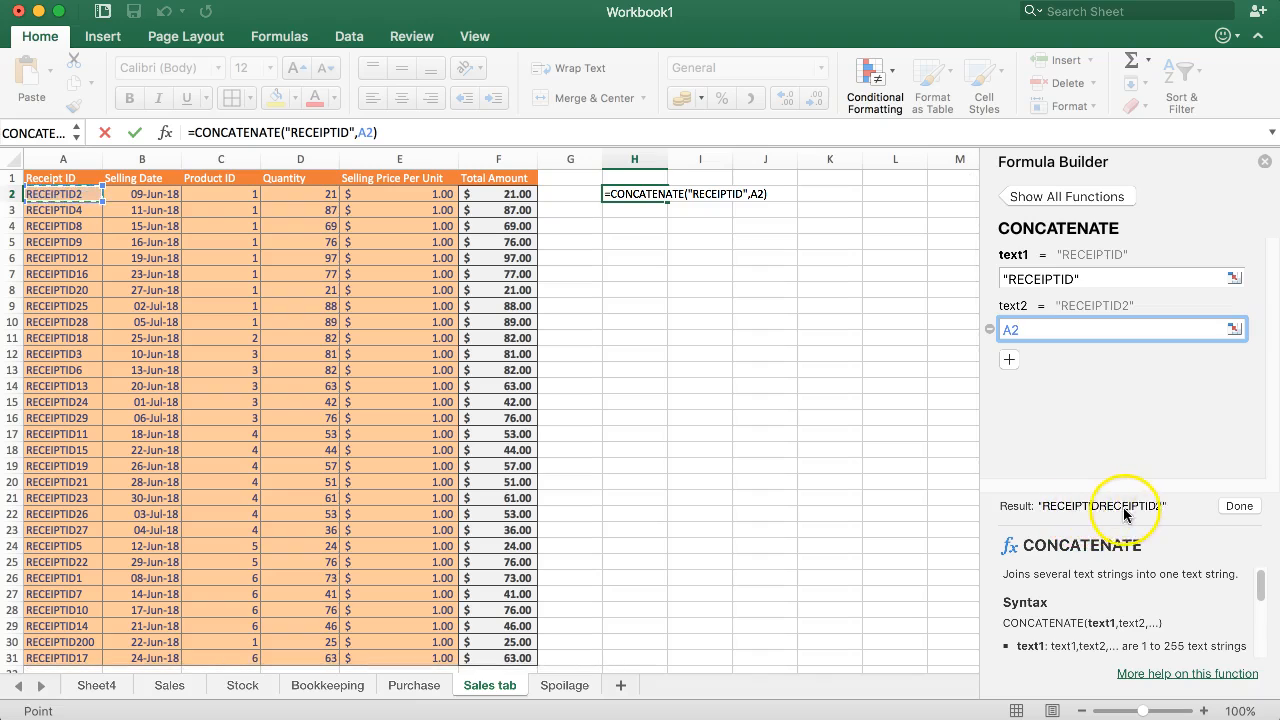
pyautogui.click(290, 194)
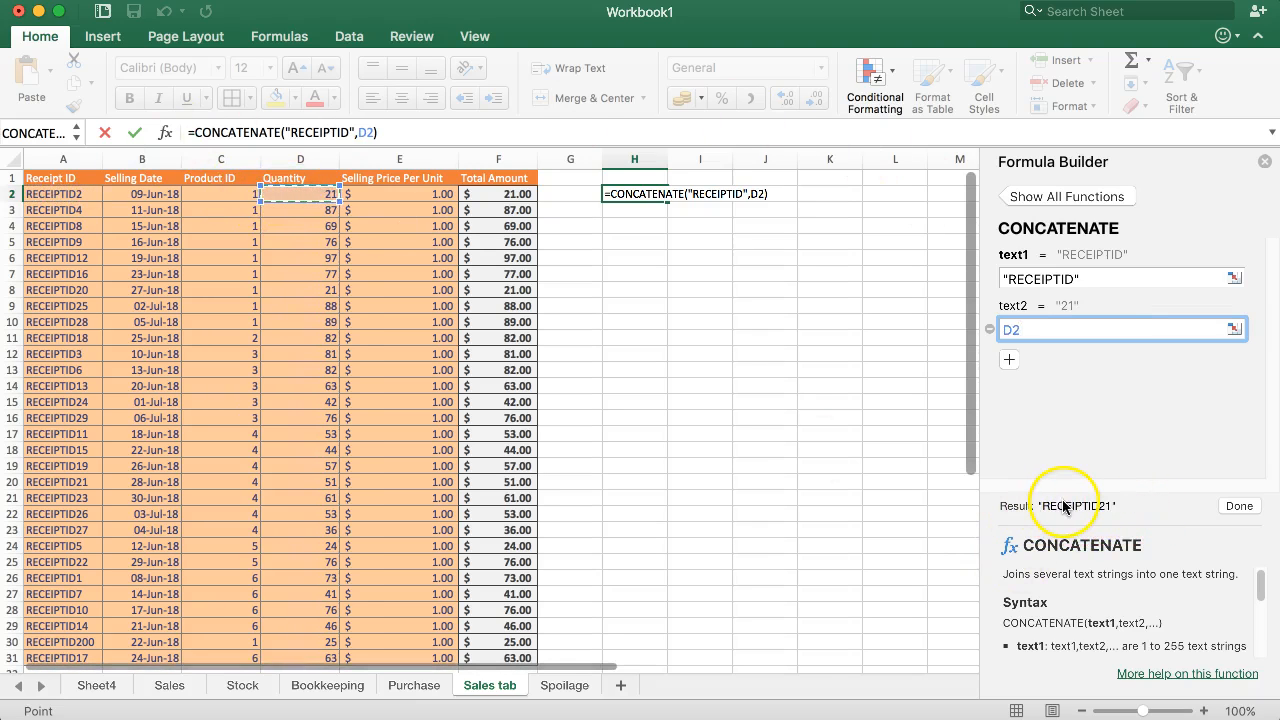
pyautogui.press('Return')
# - Fill the CONCATENATE formula from H2 down to H28
pyautogui.click(634, 243)
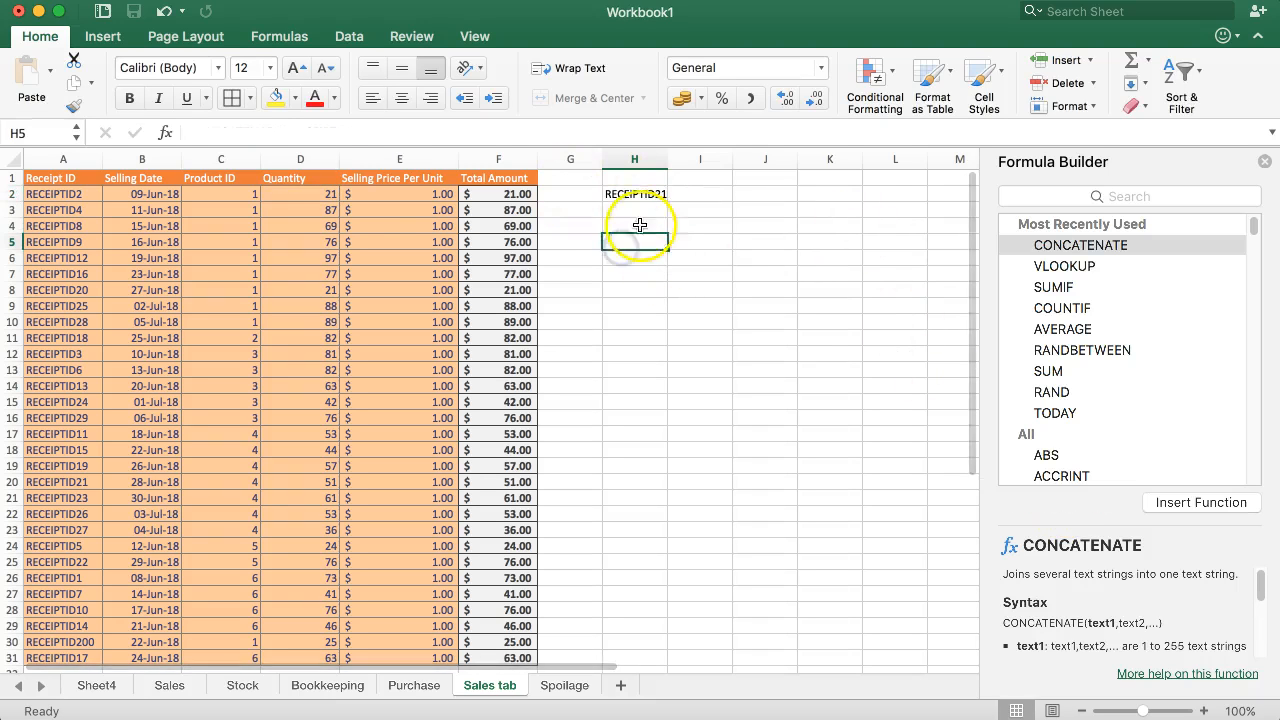
pyautogui.click(301, 191)
pyautogui.click(634, 194)
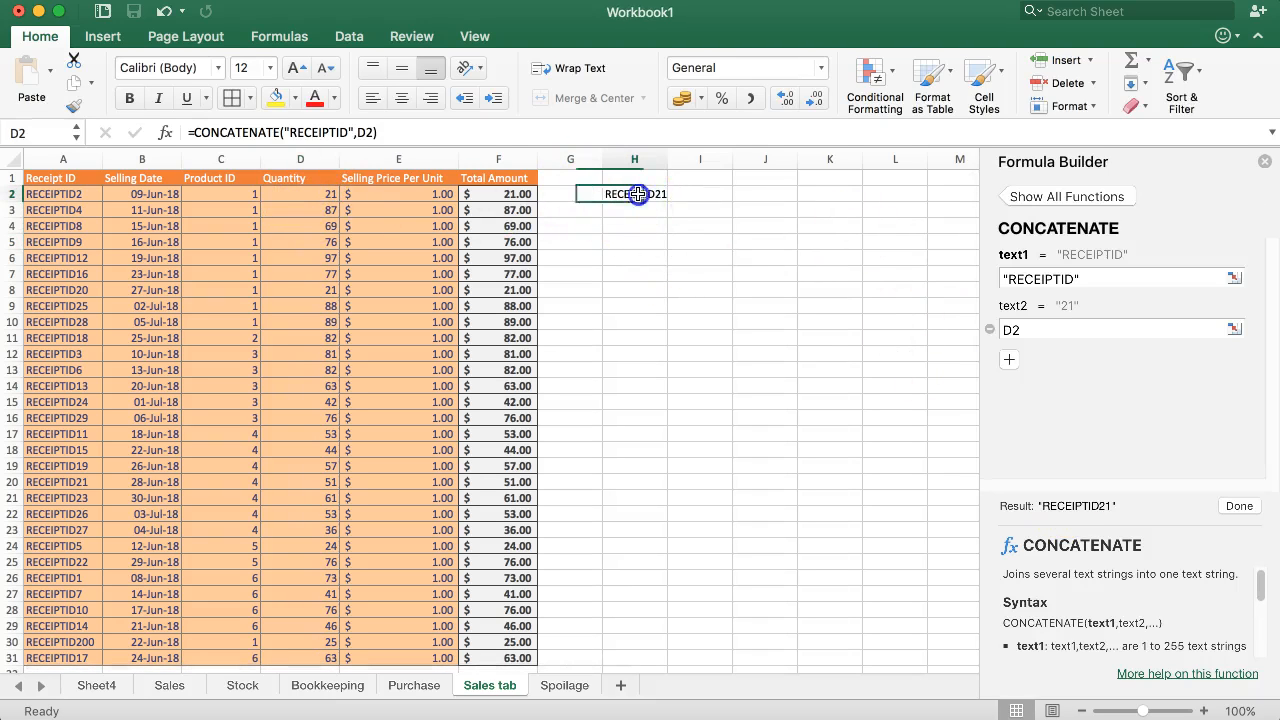
pyautogui.moveTo(667, 201); pyautogui.dragTo(672, 616)
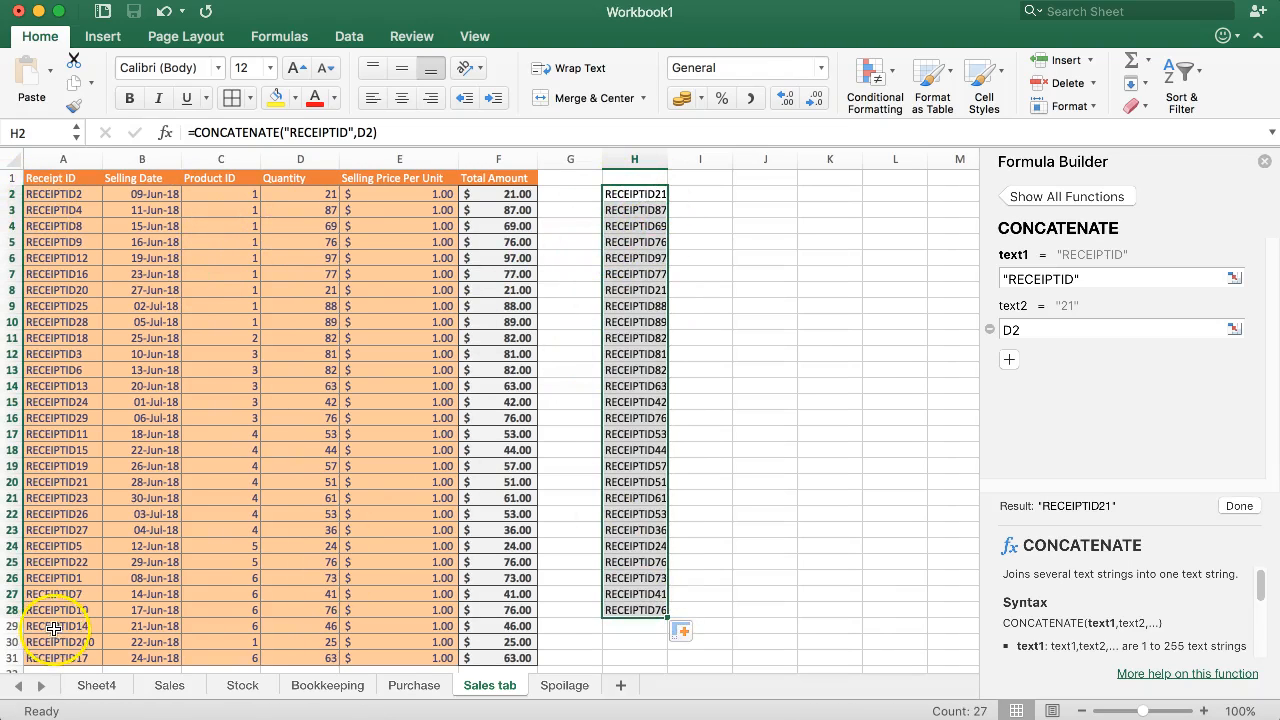
# - Clear the formulas in H2:H28 and close the Formula Builder
pyautogui.press('Delete')
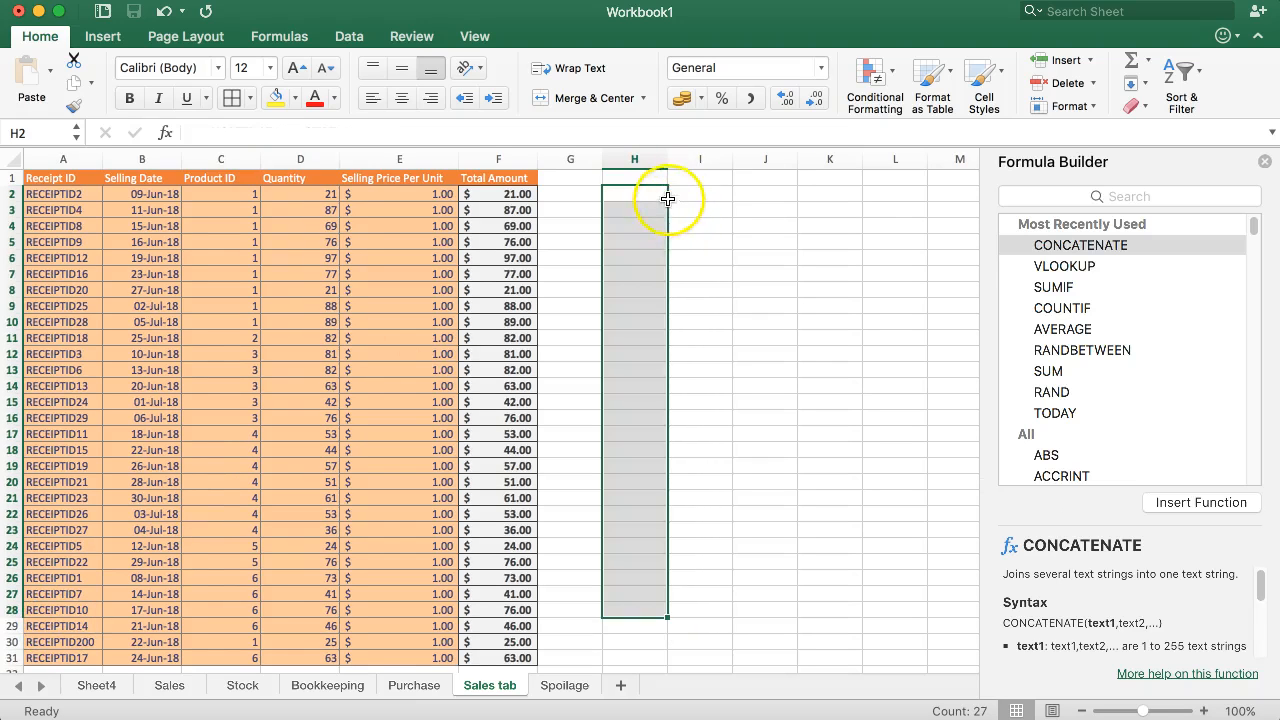
pyautogui.click(633, 216)
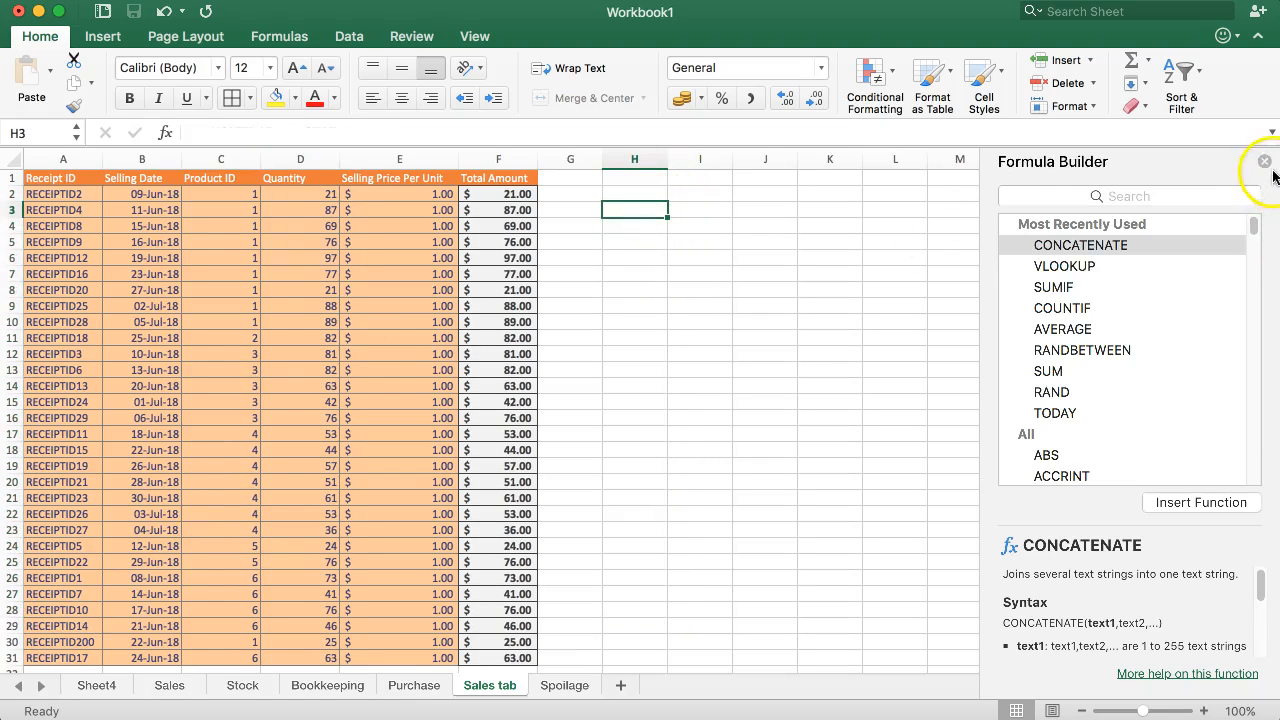
pyautogui.click(1264, 161)
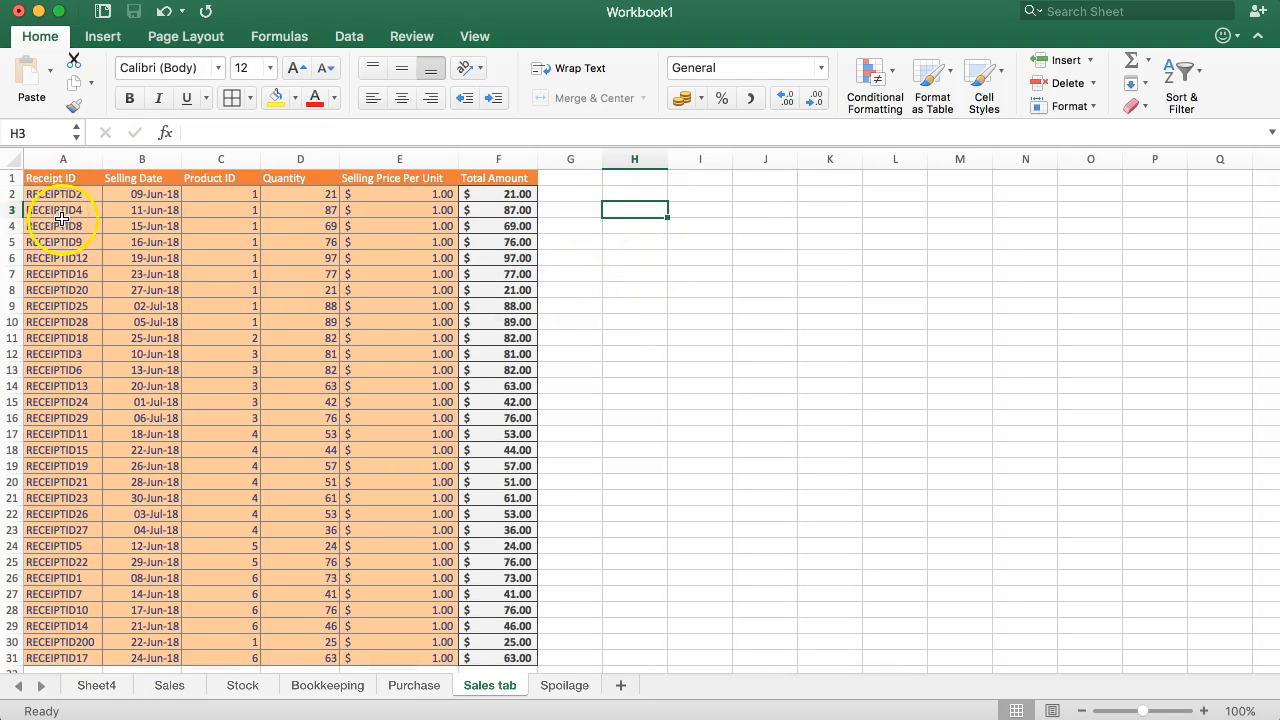
# - Compare the Stock, Purchase and Sales tab sheets as data sources for the empty Bookkeeping sheet
pyautogui.click(329, 685)
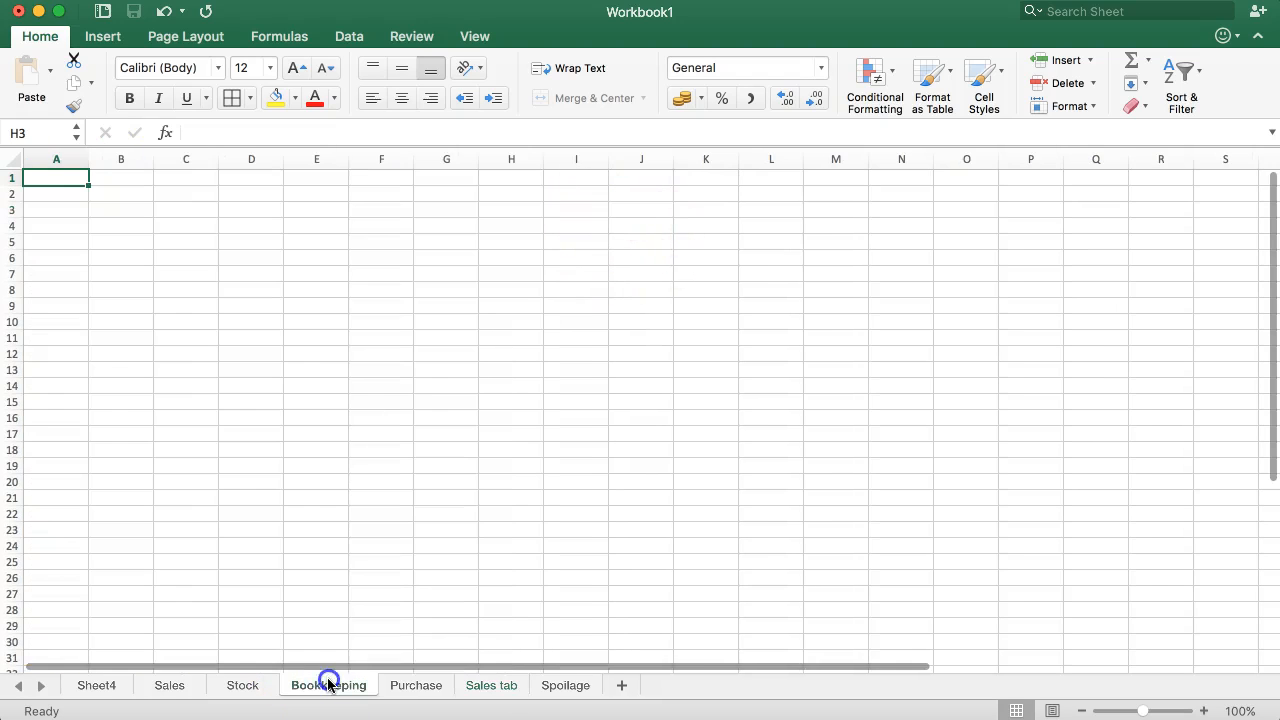
pyautogui.click(245, 685)
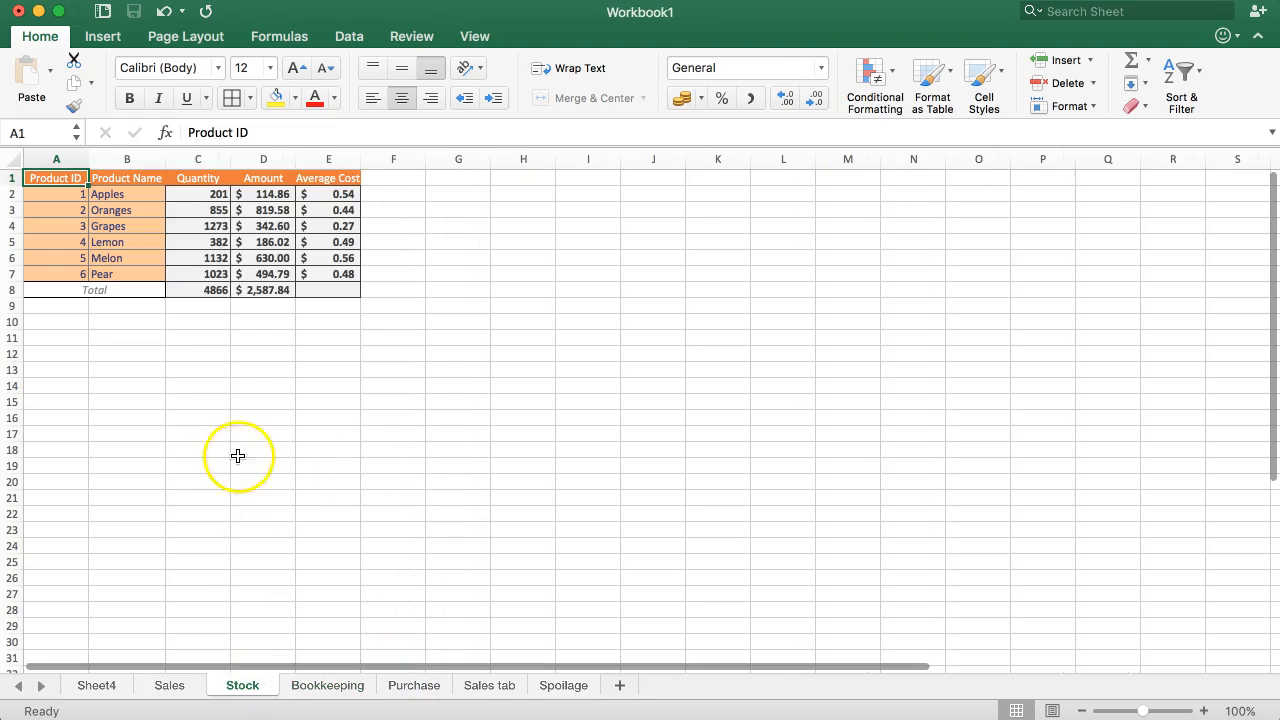
pyautogui.click(316, 686)
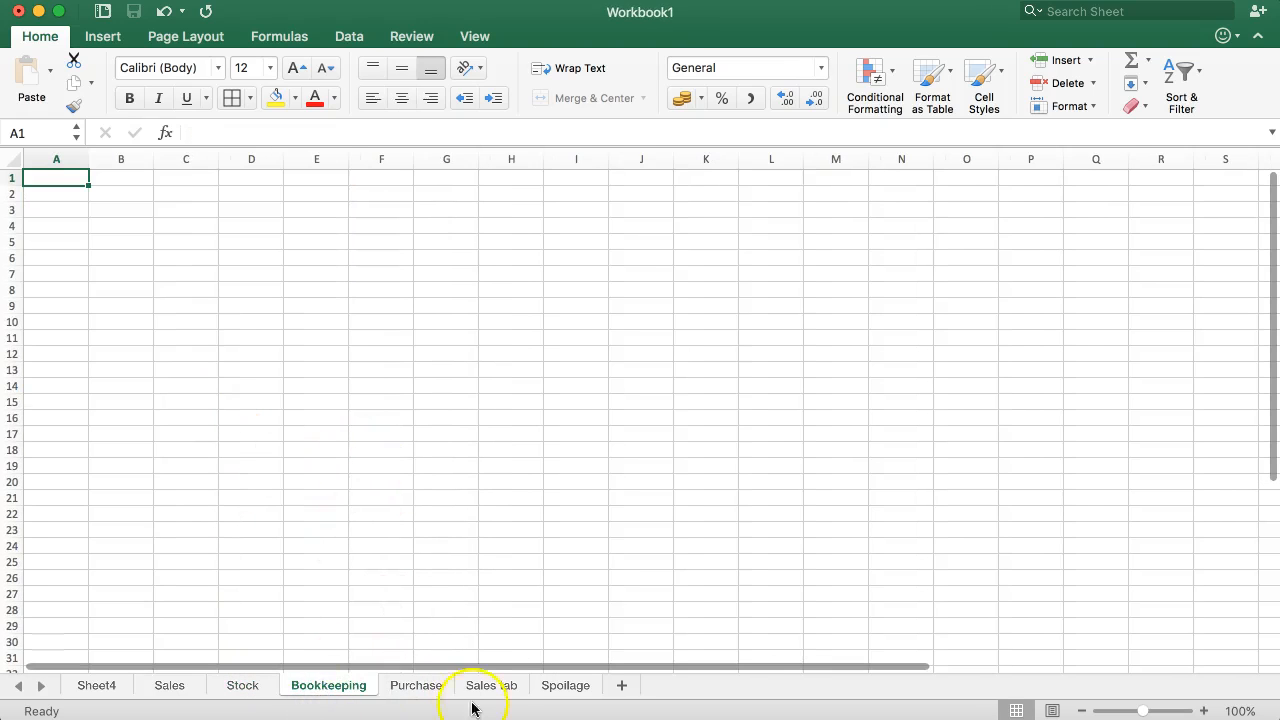
pyautogui.click(400, 685)
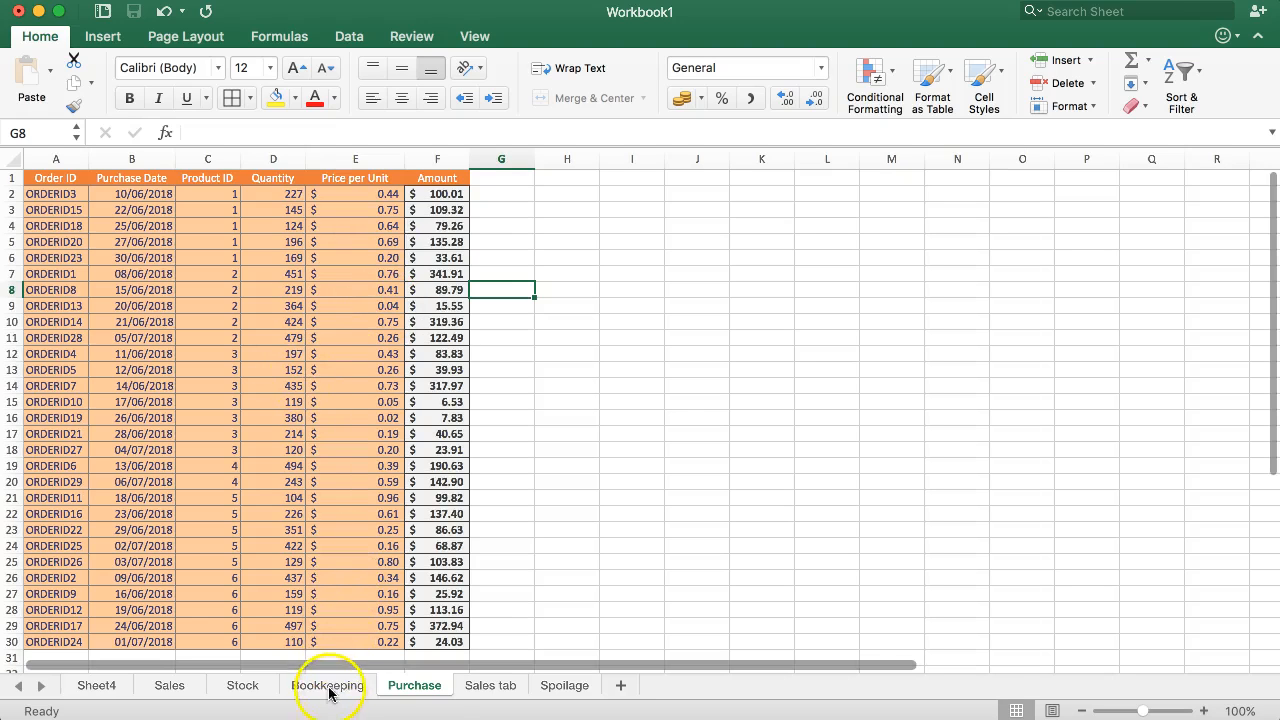
pyautogui.click(472, 687)
pyautogui.click(414, 688)
pyautogui.click(325, 687)
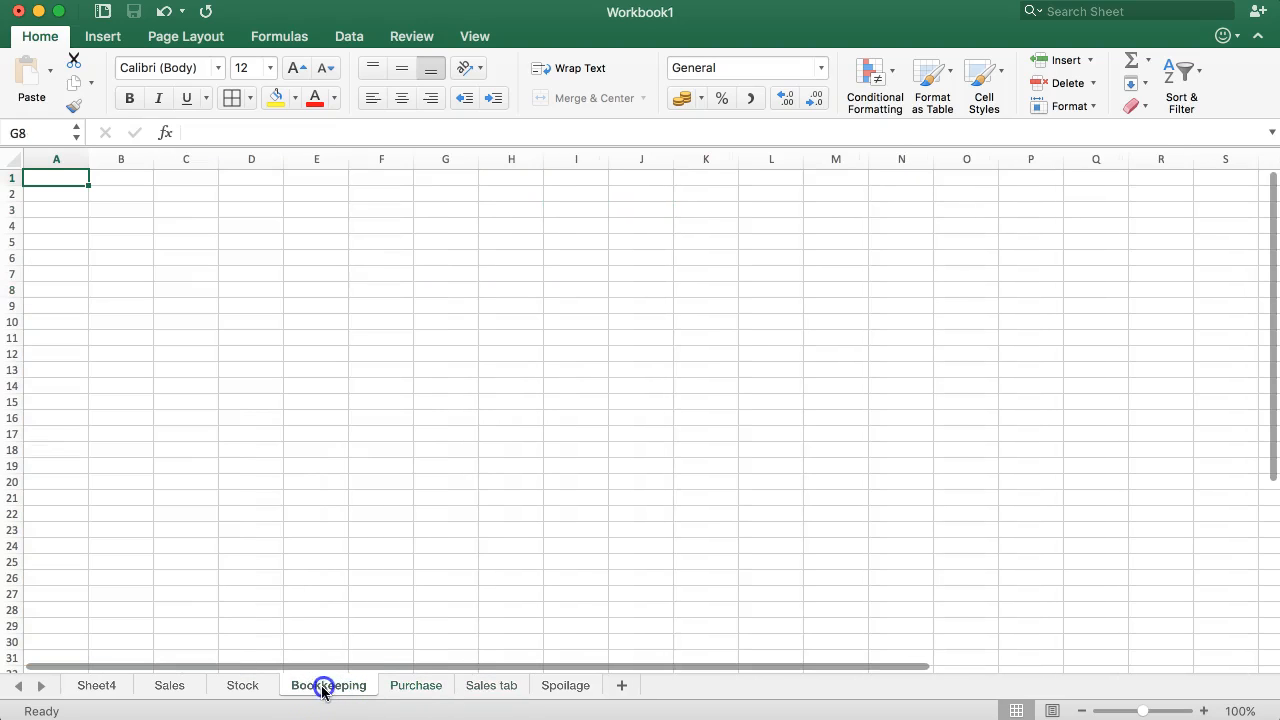
pyautogui.click(113, 251)
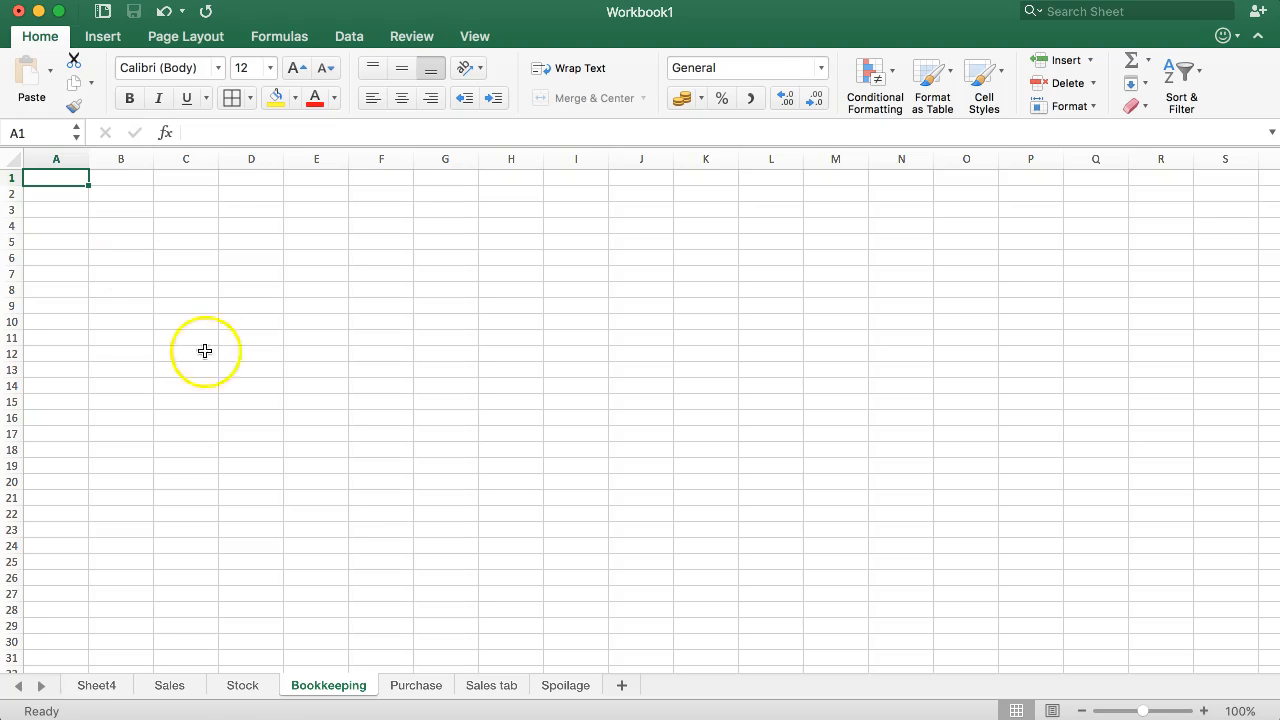
# - Examine the quantity and amount figures in C2:D7 of the Stock sheet and return to the Bookkeeping sheet
pyautogui.click(242, 686)
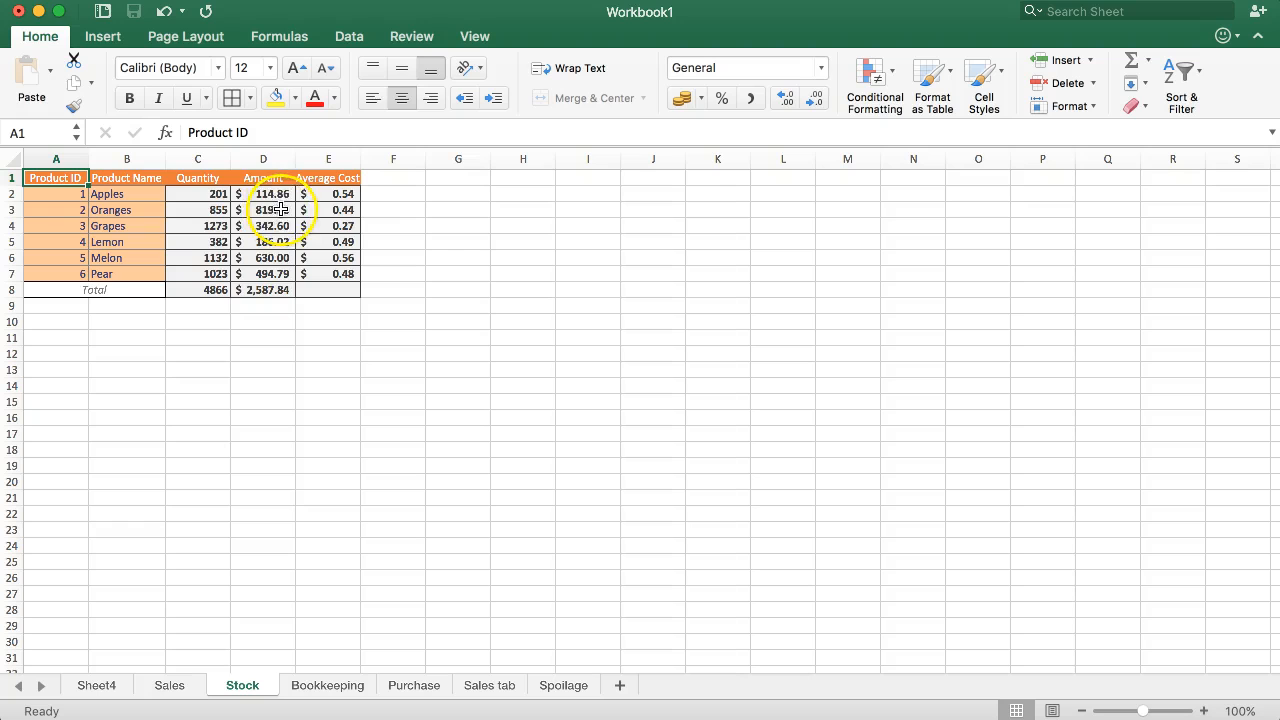
pyautogui.moveTo(200, 194); pyautogui.dragTo(238, 274)
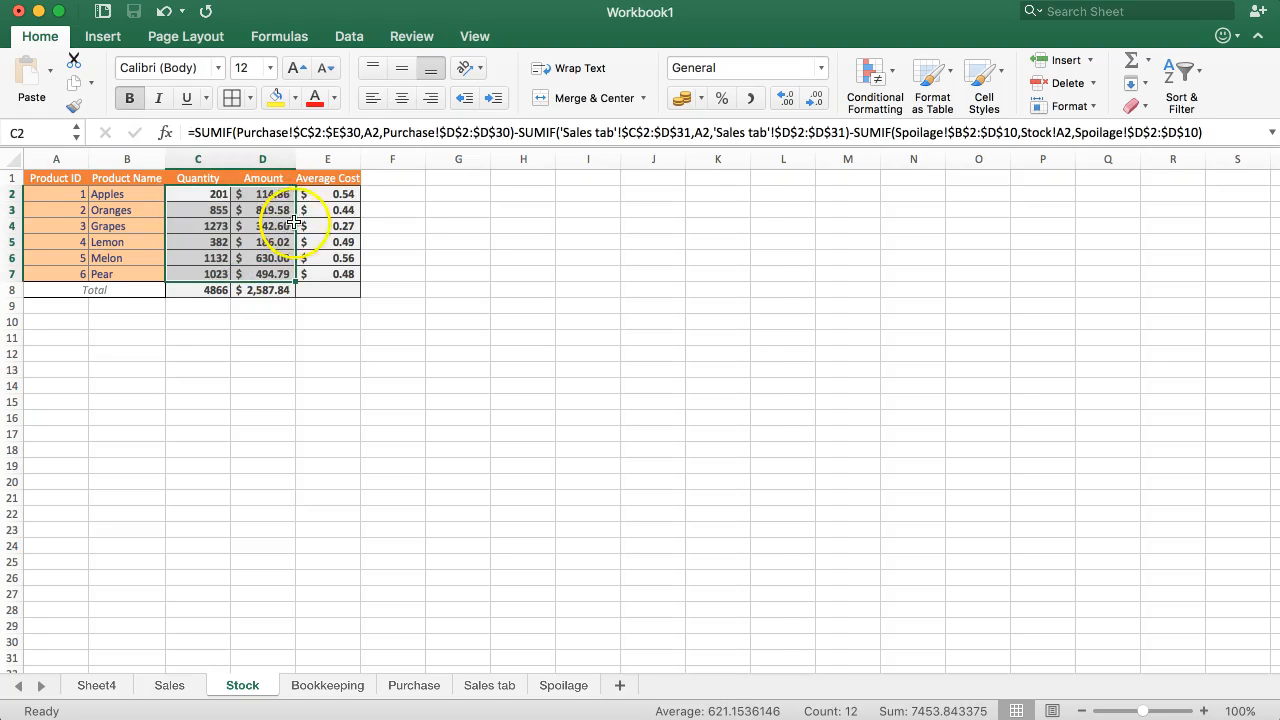
pyautogui.click(328, 686)
pyautogui.click(76, 183)
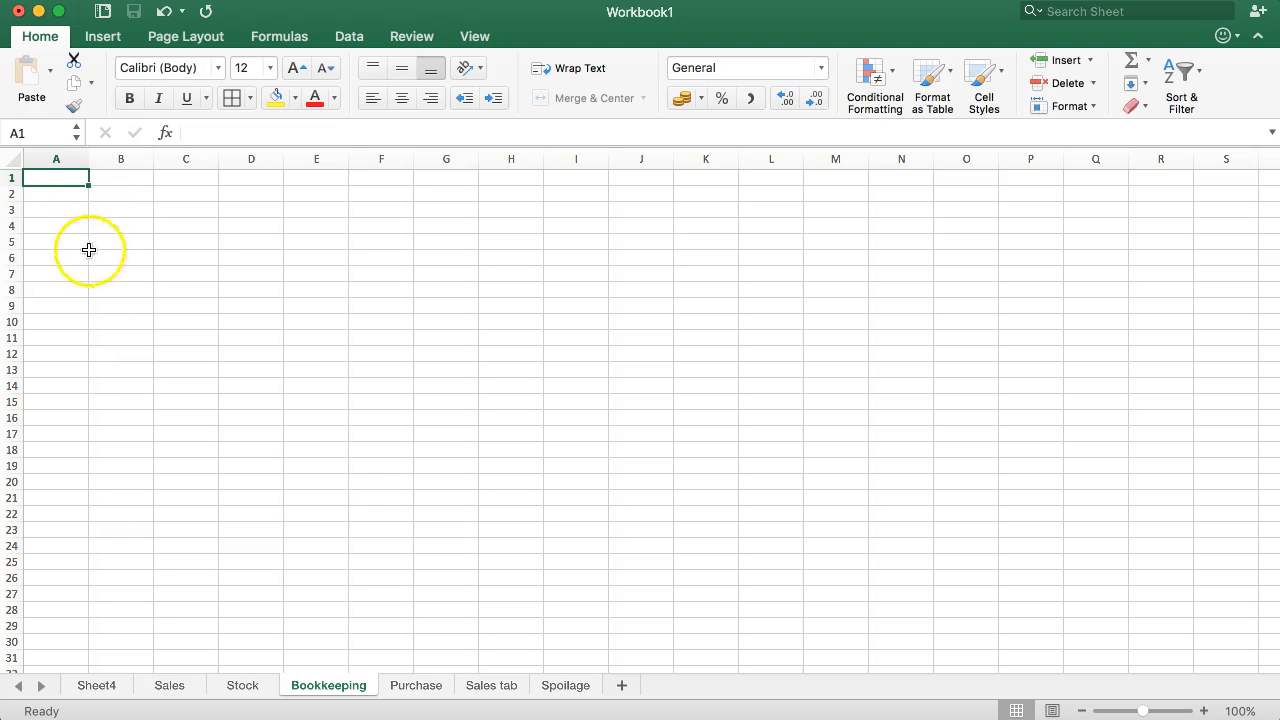
pyautogui.click(245, 685)
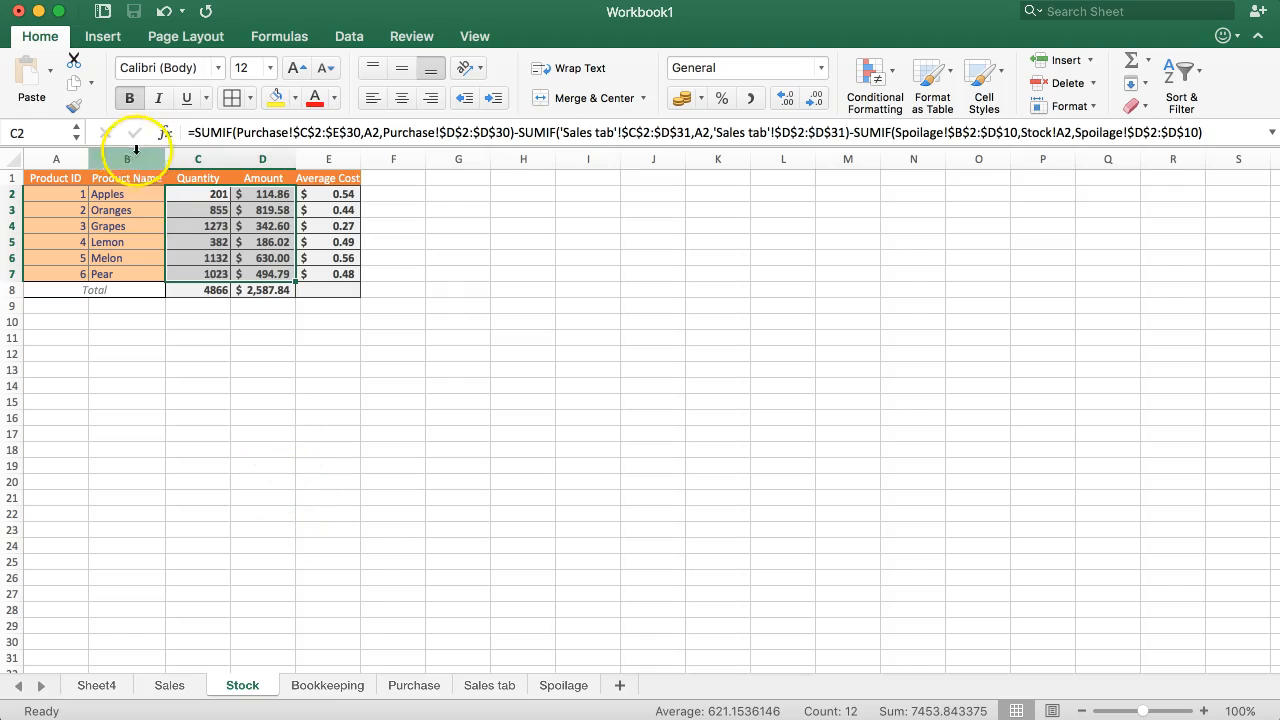
pyautogui.click(330, 686)
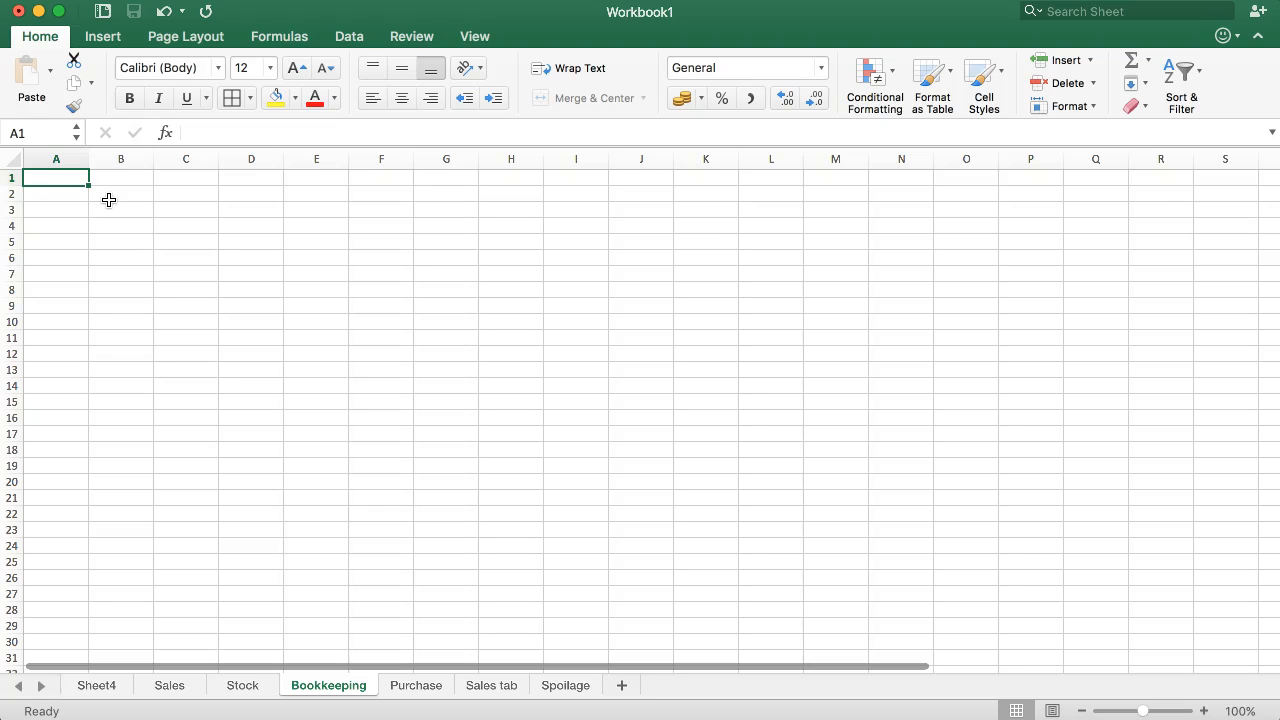
# - Enter the headings Total Sales in A1 and Total Expenses in B1 of the Bookkeeping sheet
pyautogui.write('k')
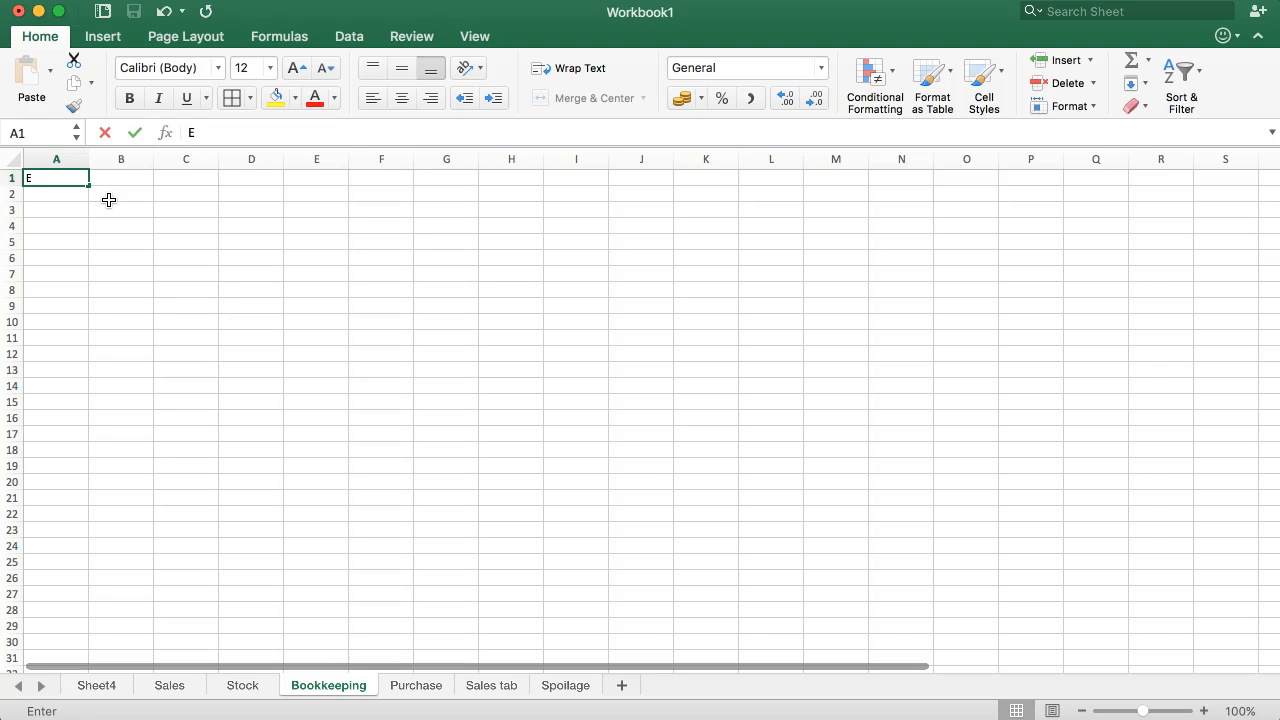
pyautogui.press('BackSpace')
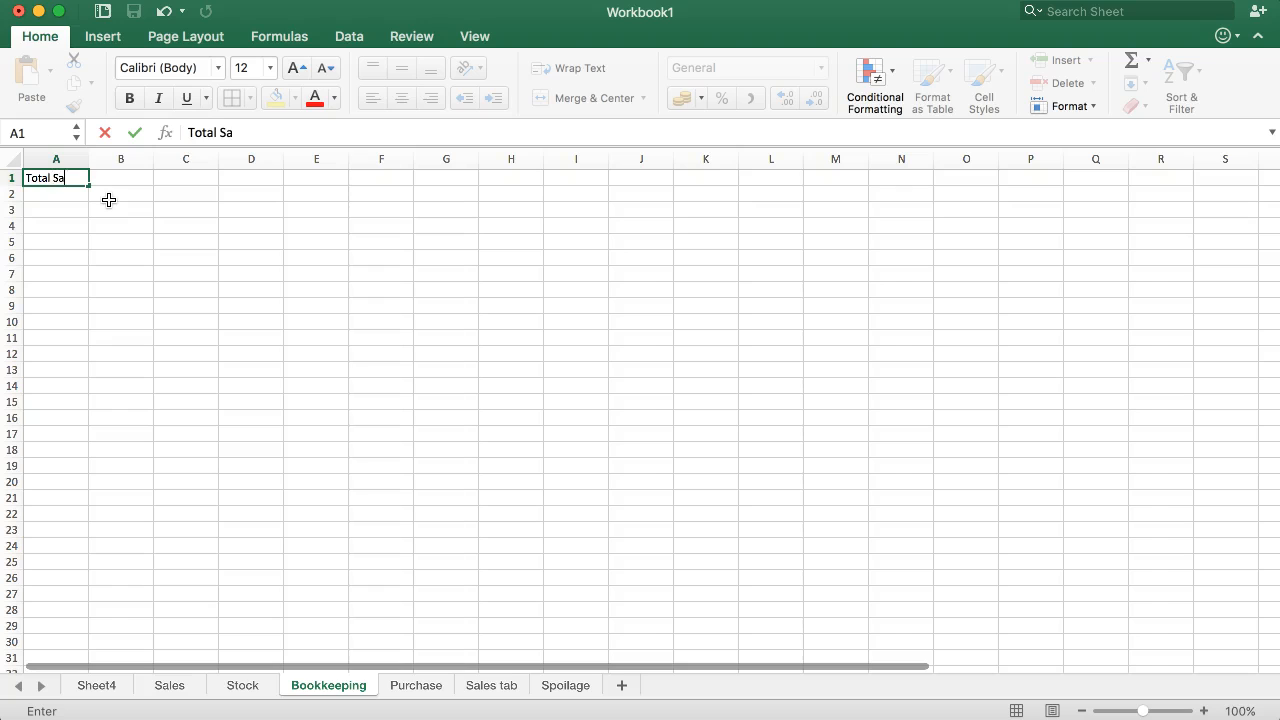
pyautogui.press('Tab')
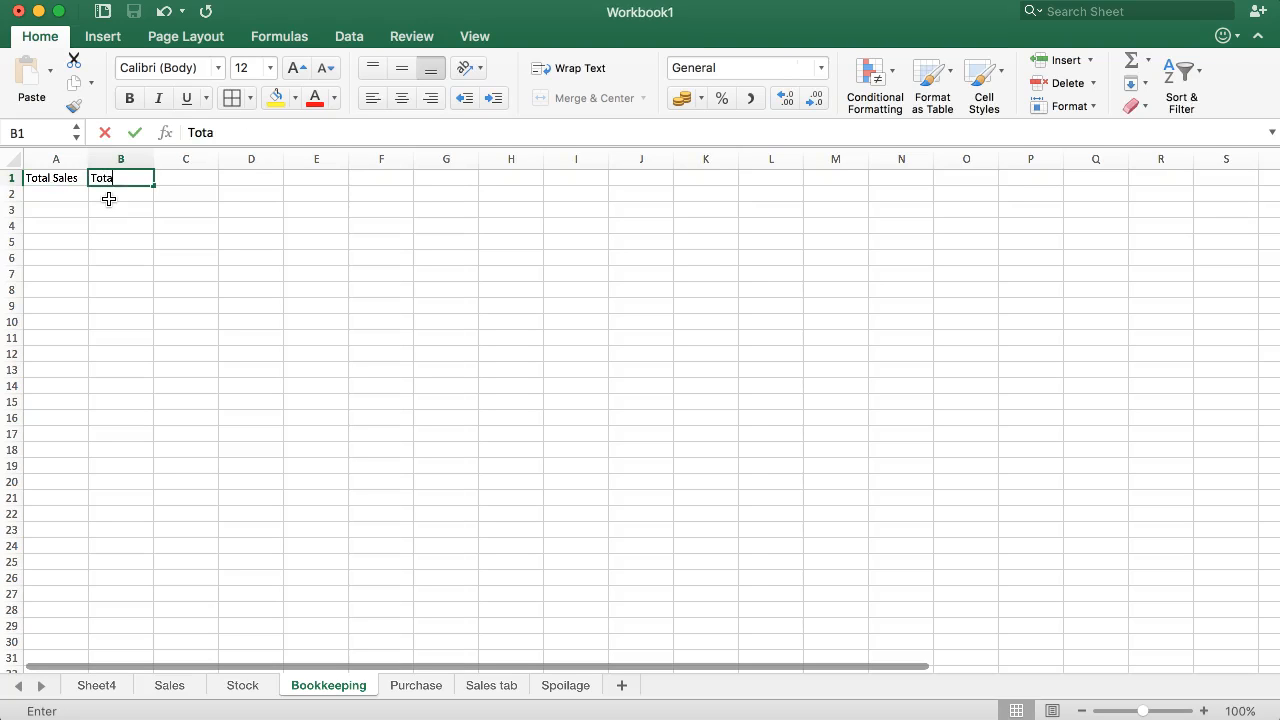
pyautogui.write('Total Expenses')
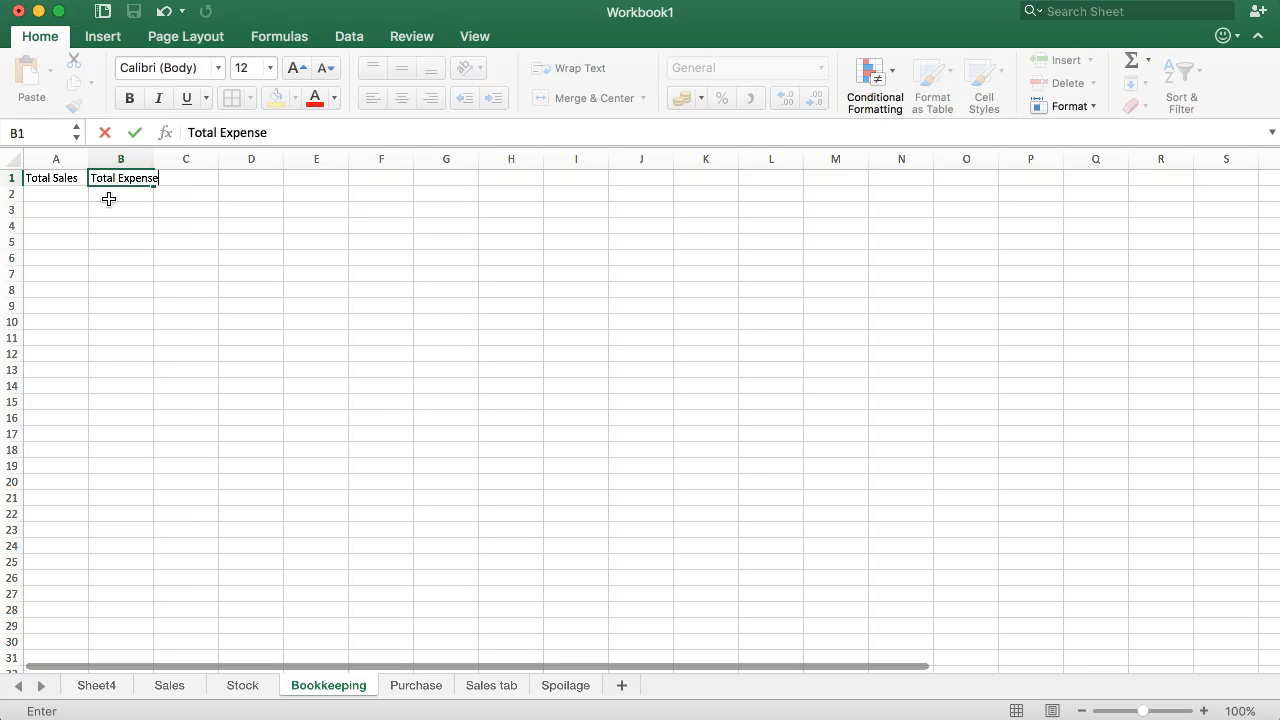
pyautogui.press('Return')
pyautogui.press('Right')
pyautogui.press('Left')
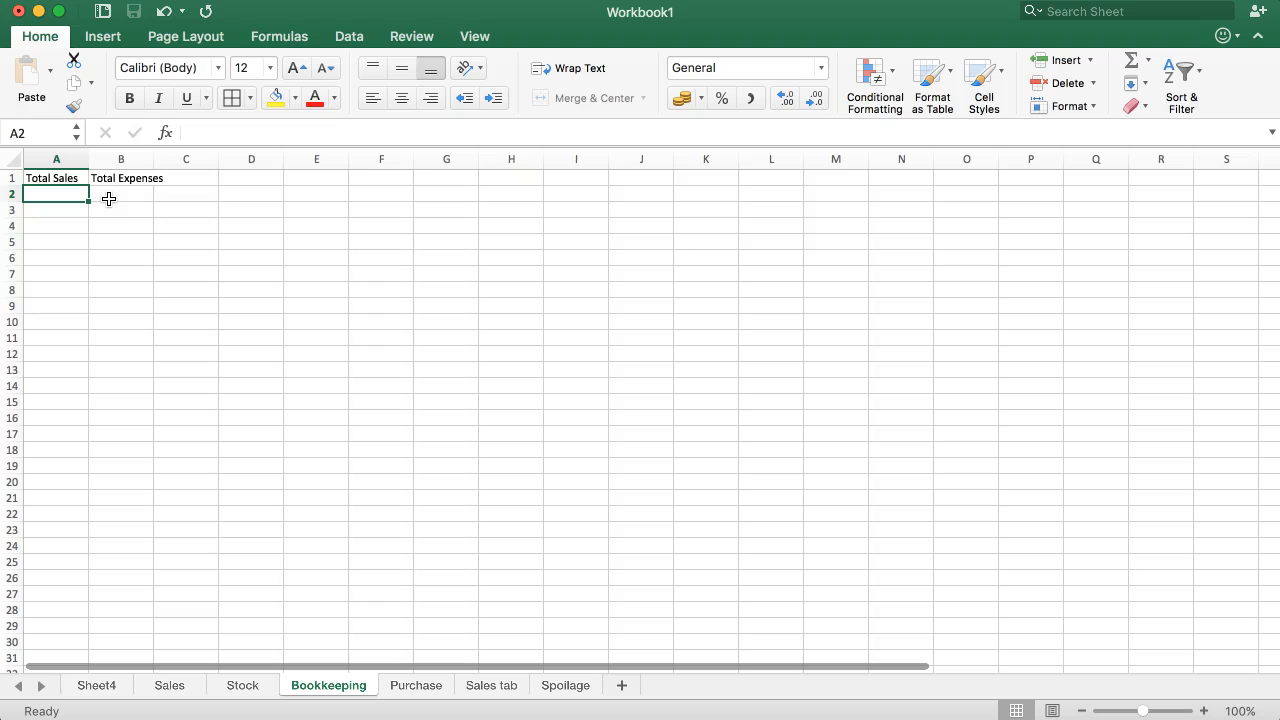
# - Enter =SUM('Sales tab'!F2:F31) in A2 under Total Sales to total the sales amounts
pyautogui.write('=')
pyautogui.click(49, 200)
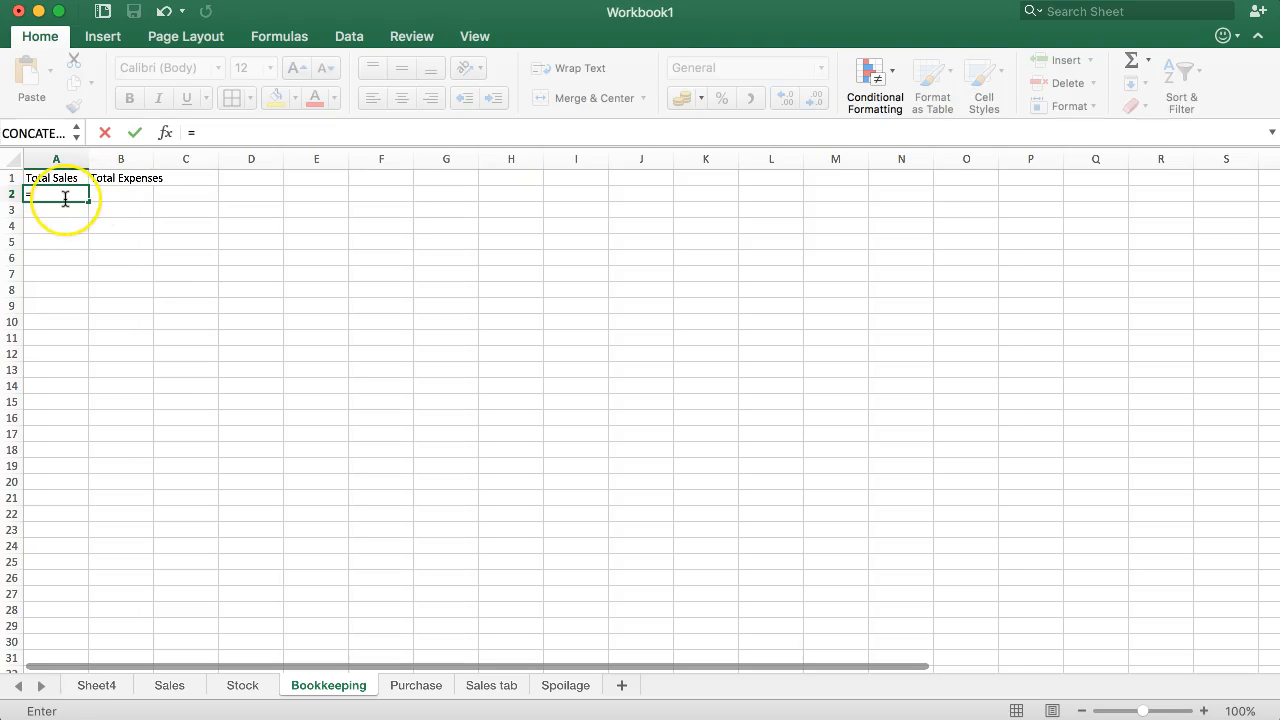
pyautogui.write('SUM')
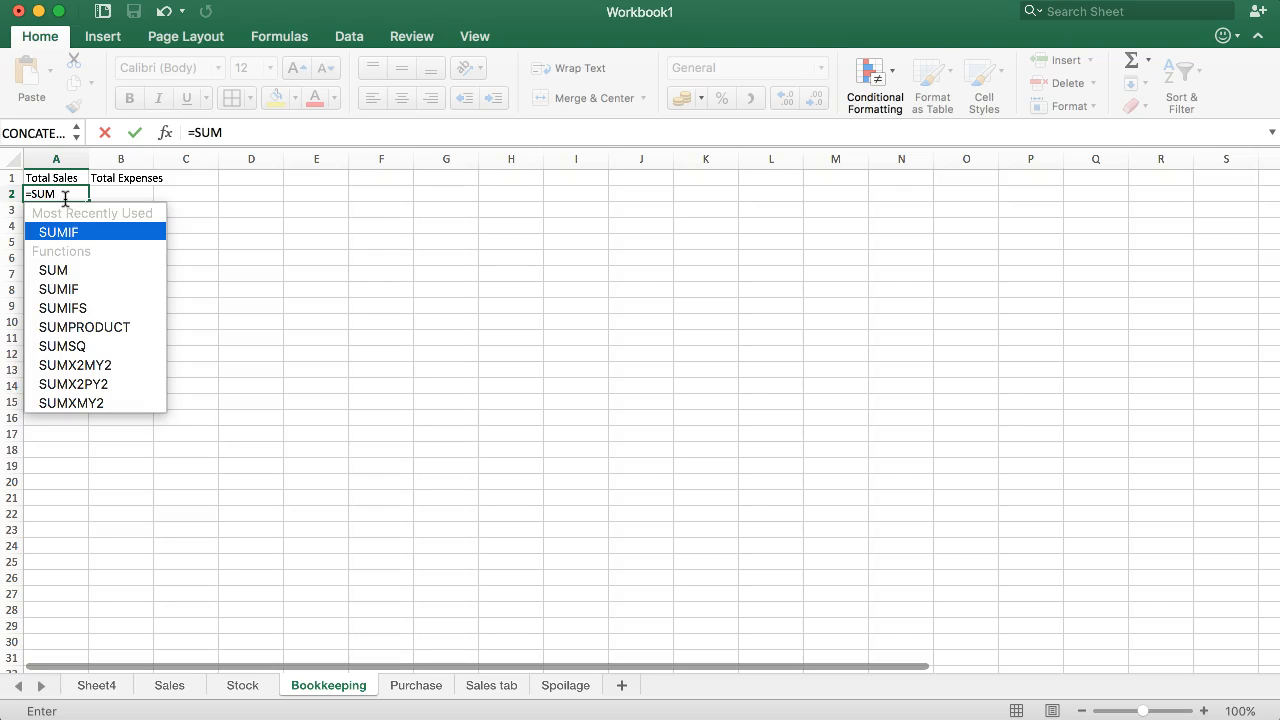
pyautogui.write('(')
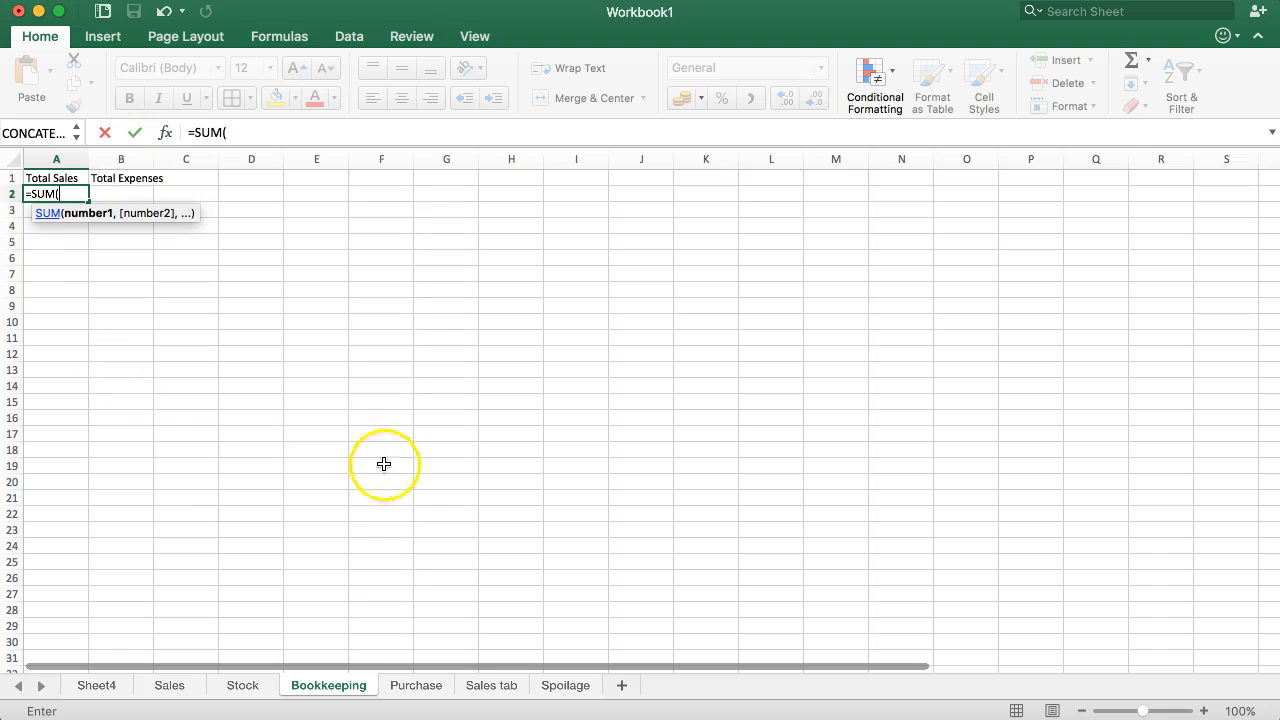
pyautogui.click(488, 685)
pyautogui.click(501, 193)
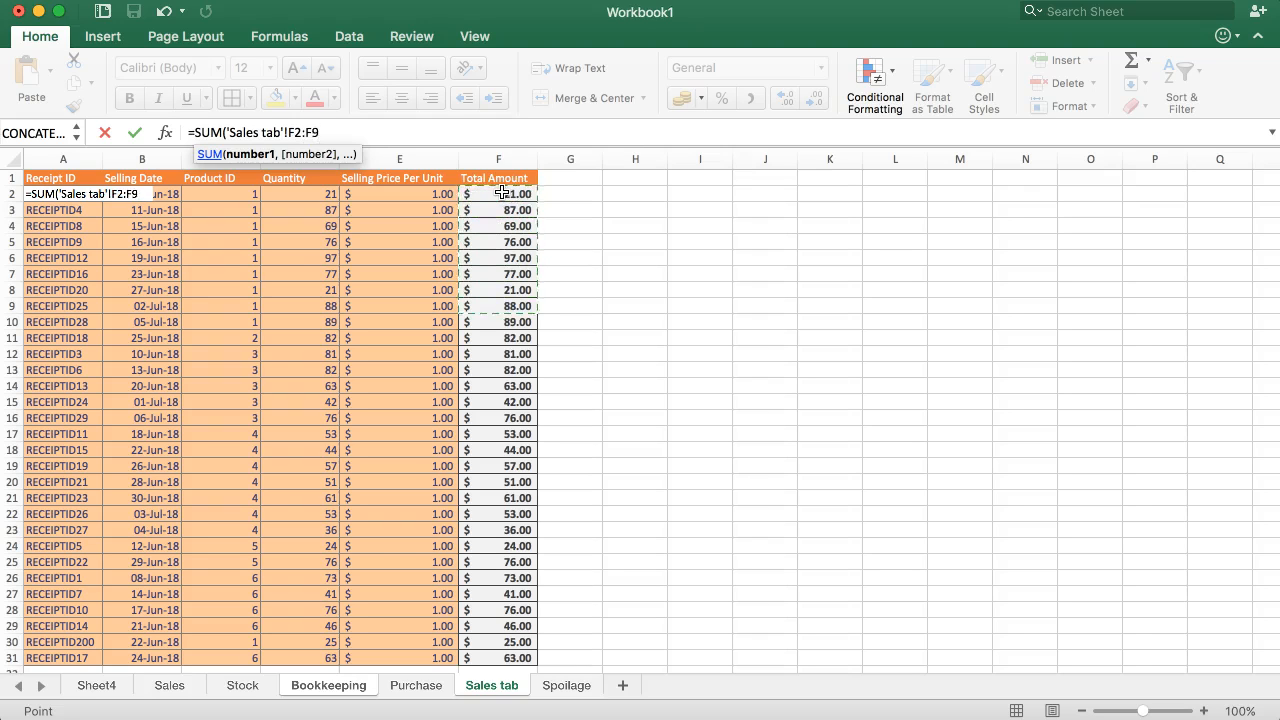
pyautogui.hotkey('shift', 'Down')
pyautogui.hotkey('shift', 'Down')
pyautogui.hotkey('shift', 'Down')
pyautogui.hotkey('shift', 'Down')
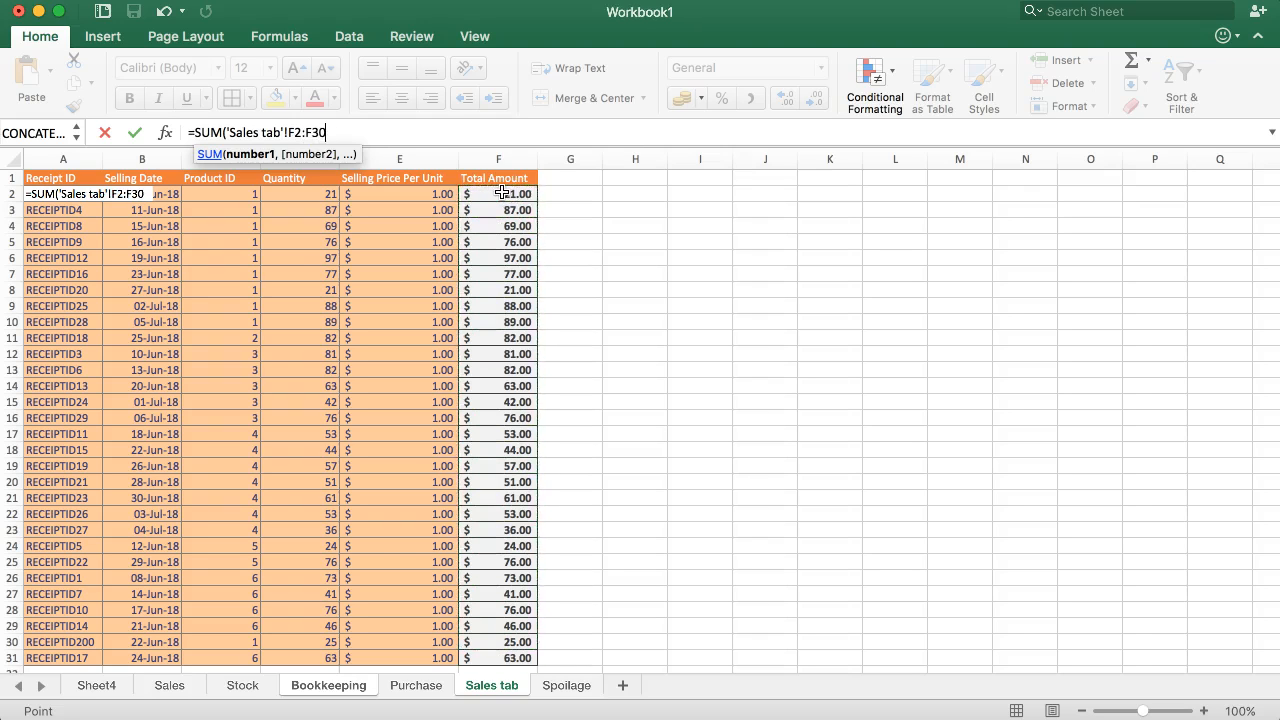
pyautogui.press('Return')
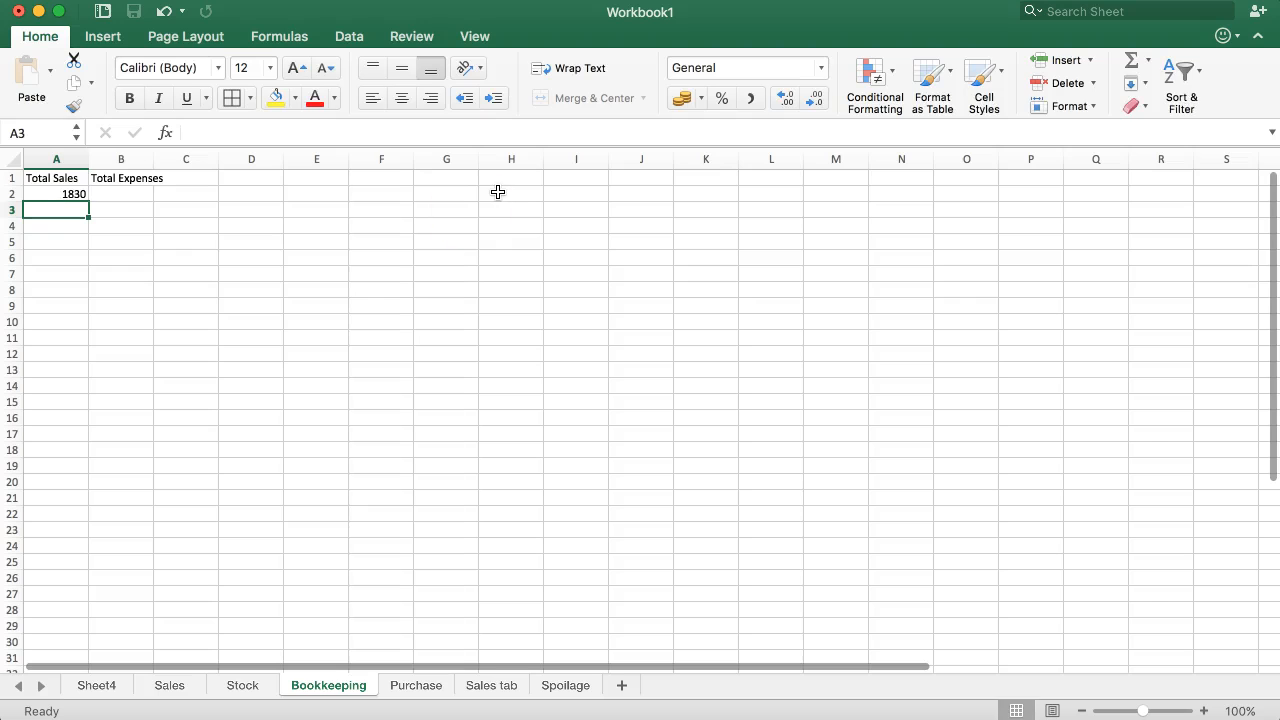
# - Format the Total Sales value in A2 with the $ English (United States) accounting format
pyautogui.click(70, 194)
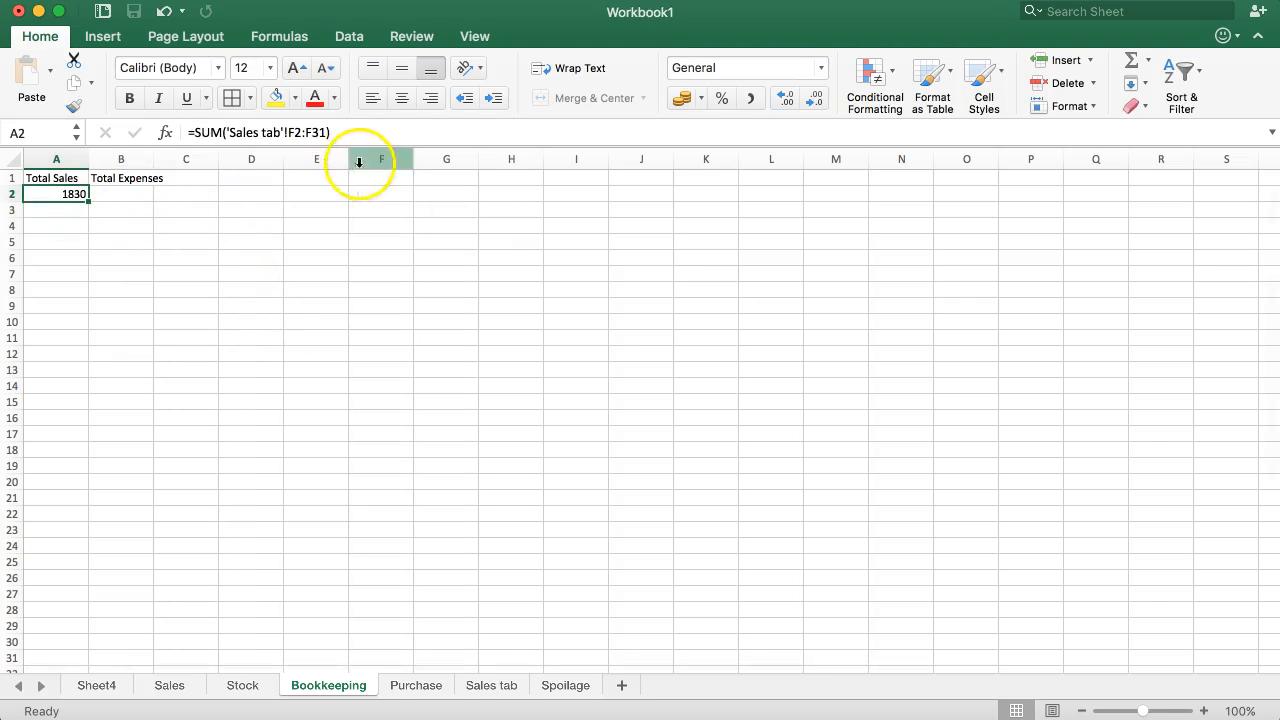
pyautogui.click(716, 99)
pyautogui.click(703, 98)
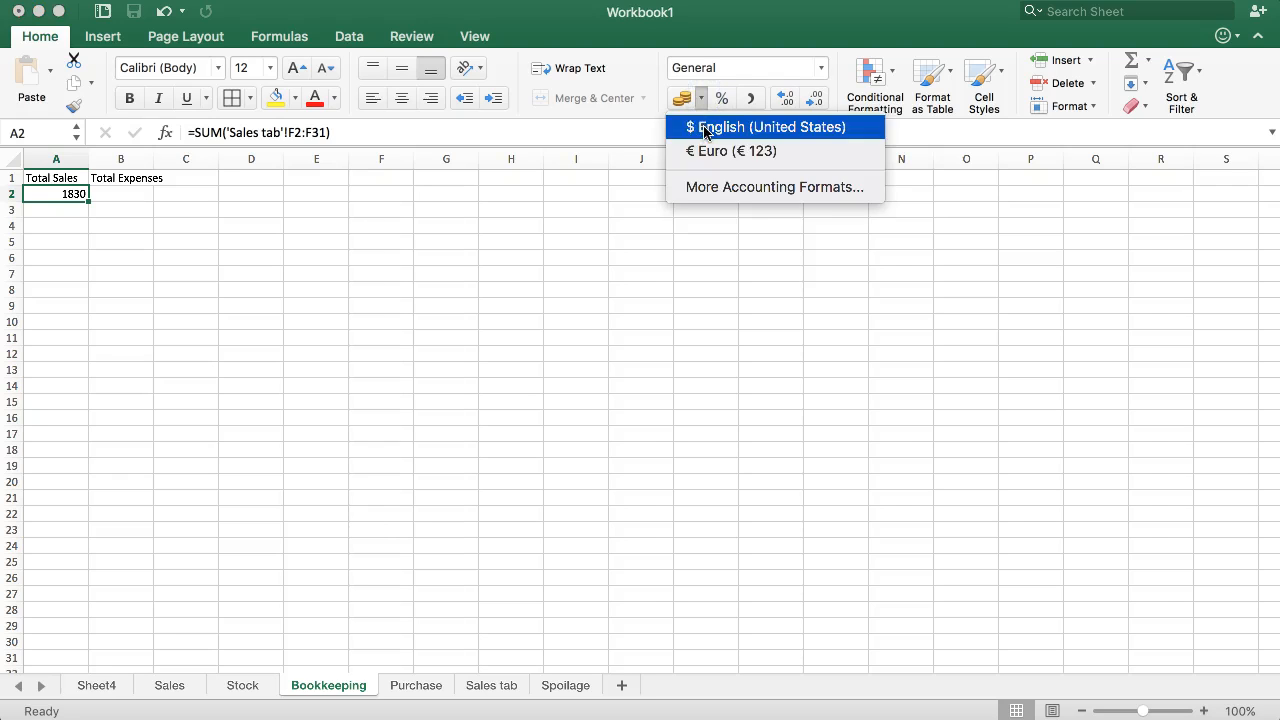
pyautogui.click(705, 127)
pyautogui.click(80, 221)
pyautogui.click(105, 178)
# - Try to total the Purchase amounts in B2 with =SUM(Purchase!F2), and clear the formula
pyautogui.click(112, 194)
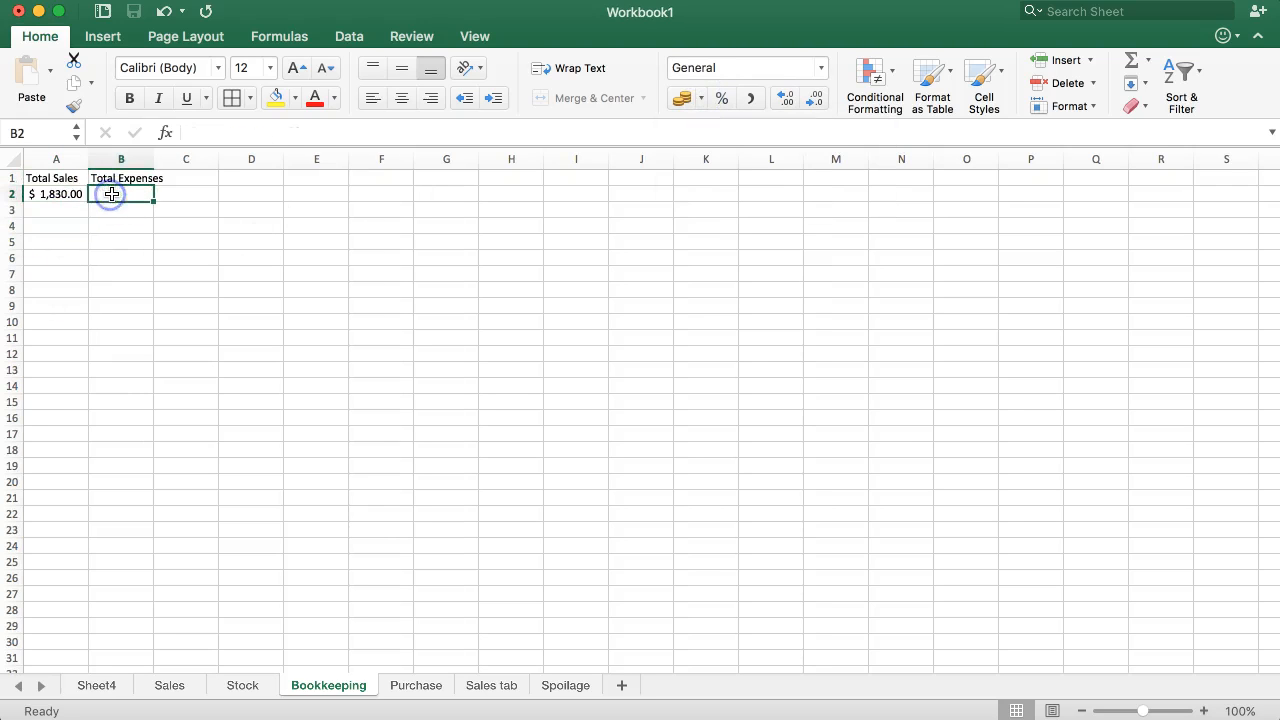
pyautogui.write('=')
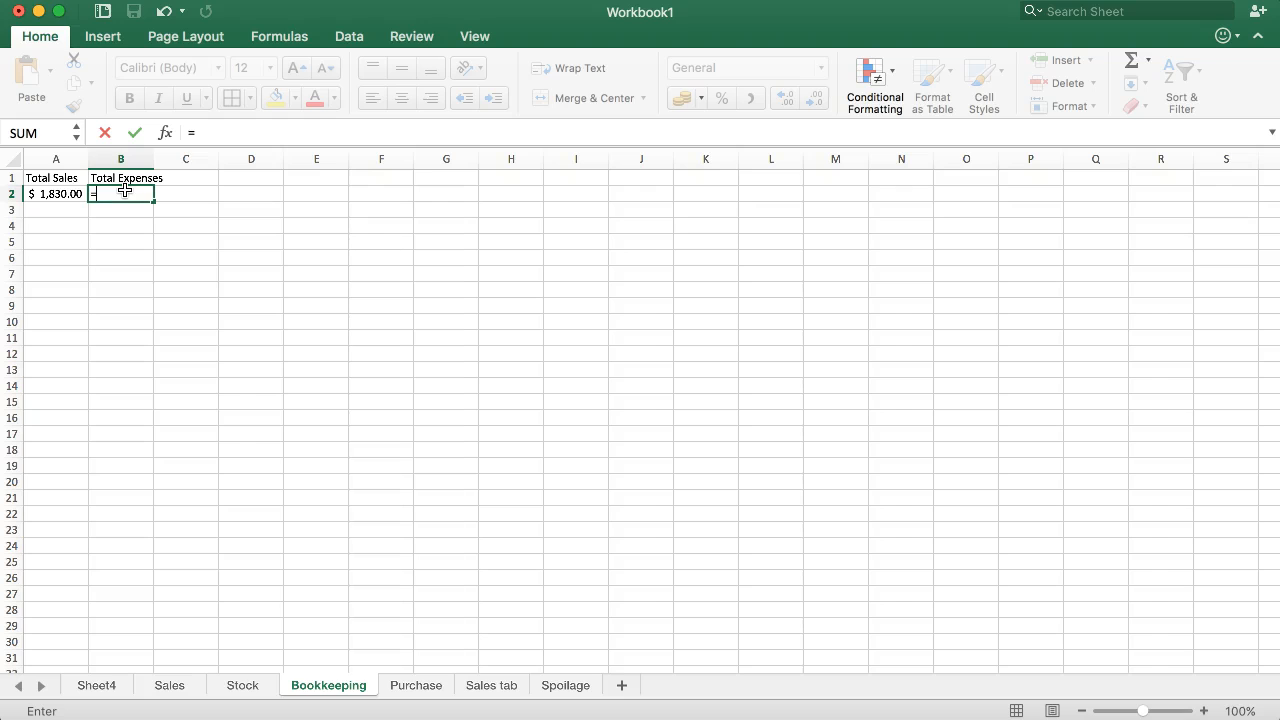
pyautogui.write('SUM(')
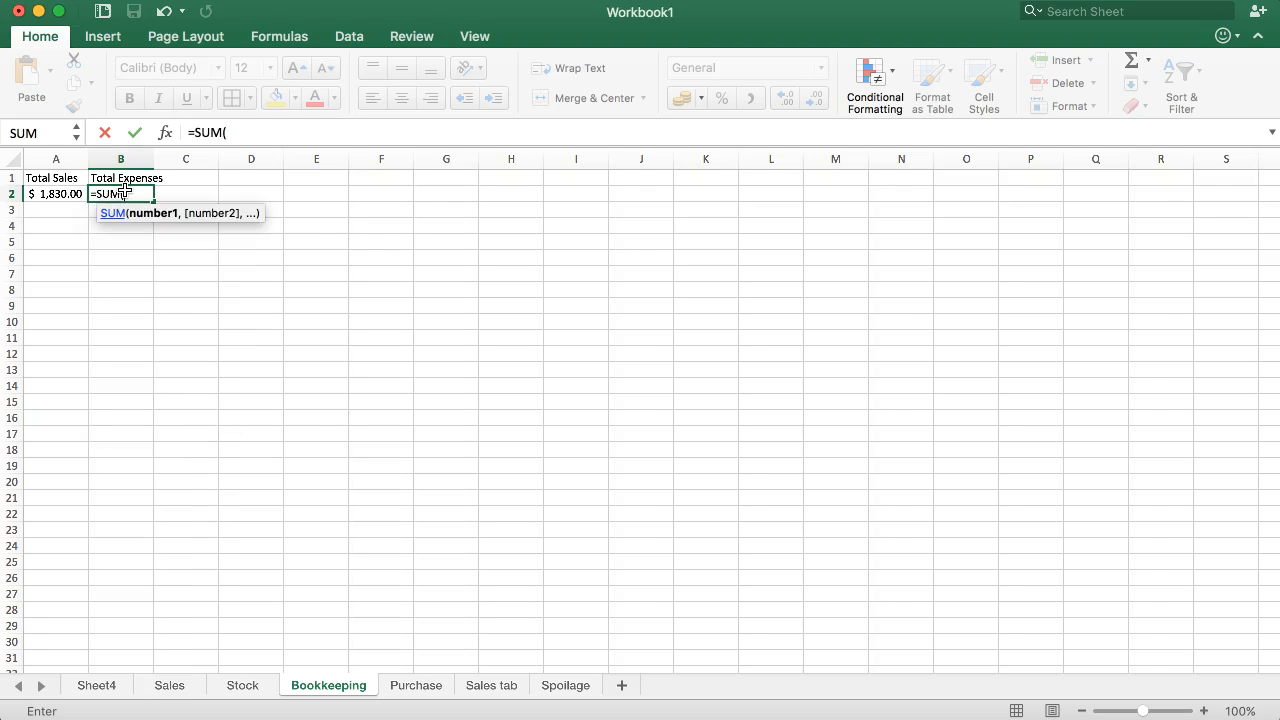
pyautogui.click(415, 685)
pyautogui.click(430, 200)
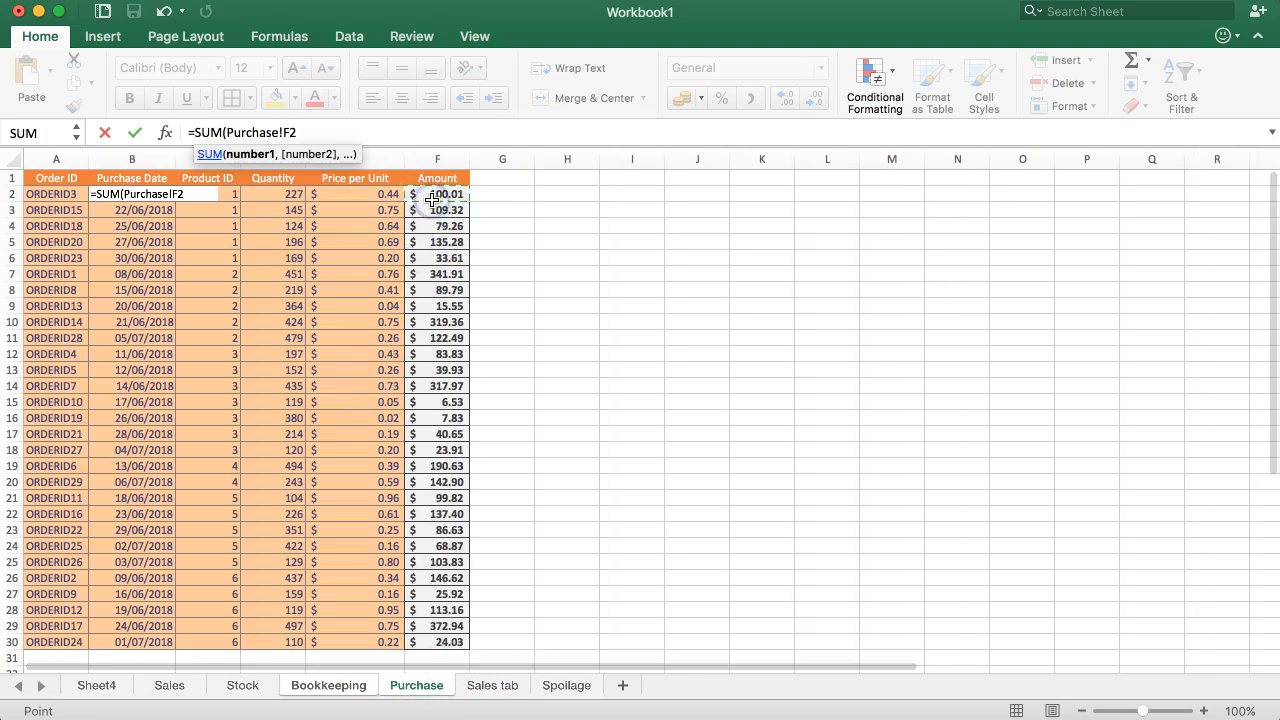
pyautogui.click(432, 196)
pyautogui.press('Return')
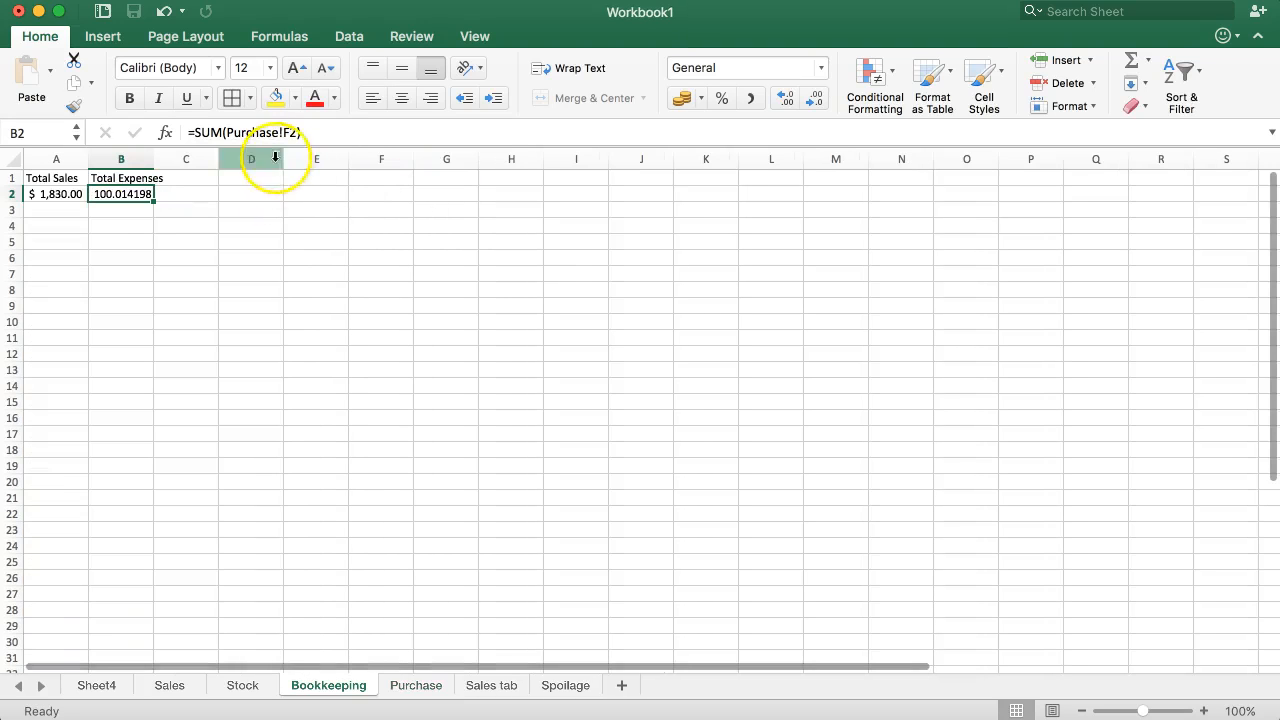
pyautogui.click(130, 200)
pyautogui.press('Delete')
# - Enter =SUM(Purchase!F2:F30) in B2 under Total Expenses to total the purchase amounts
pyautogui.write('=')
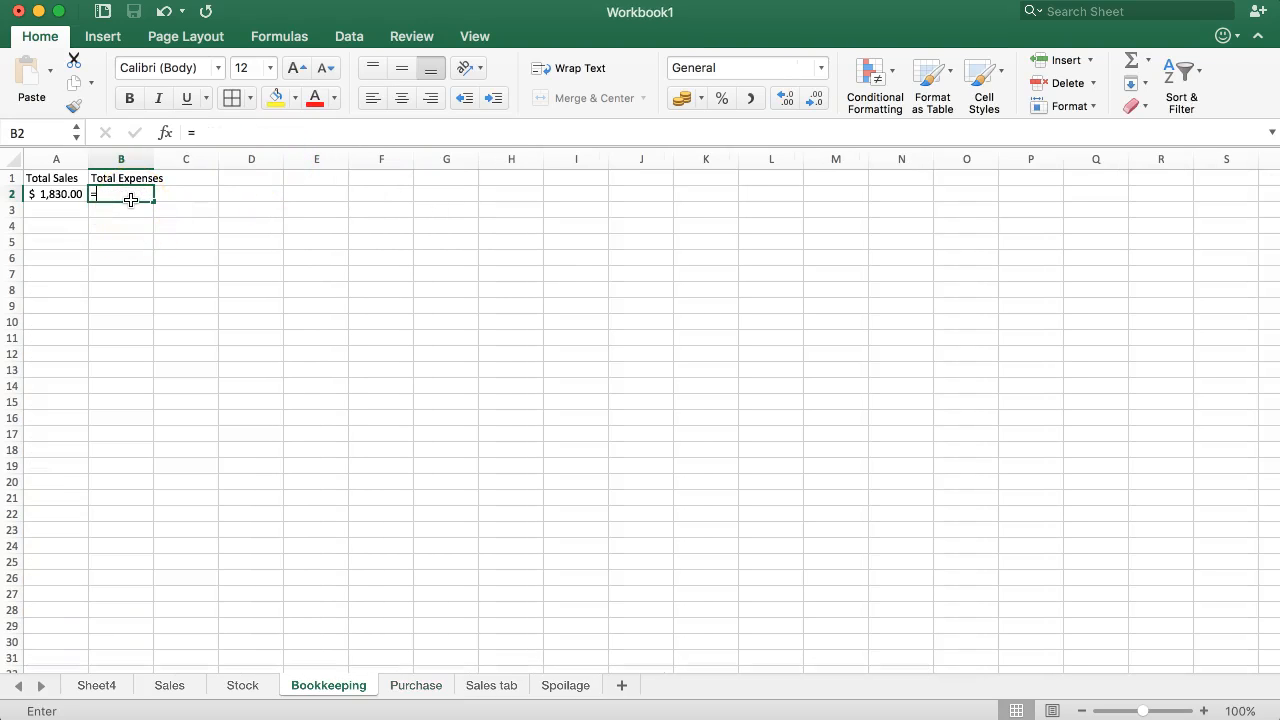
pyautogui.write('SUM(')
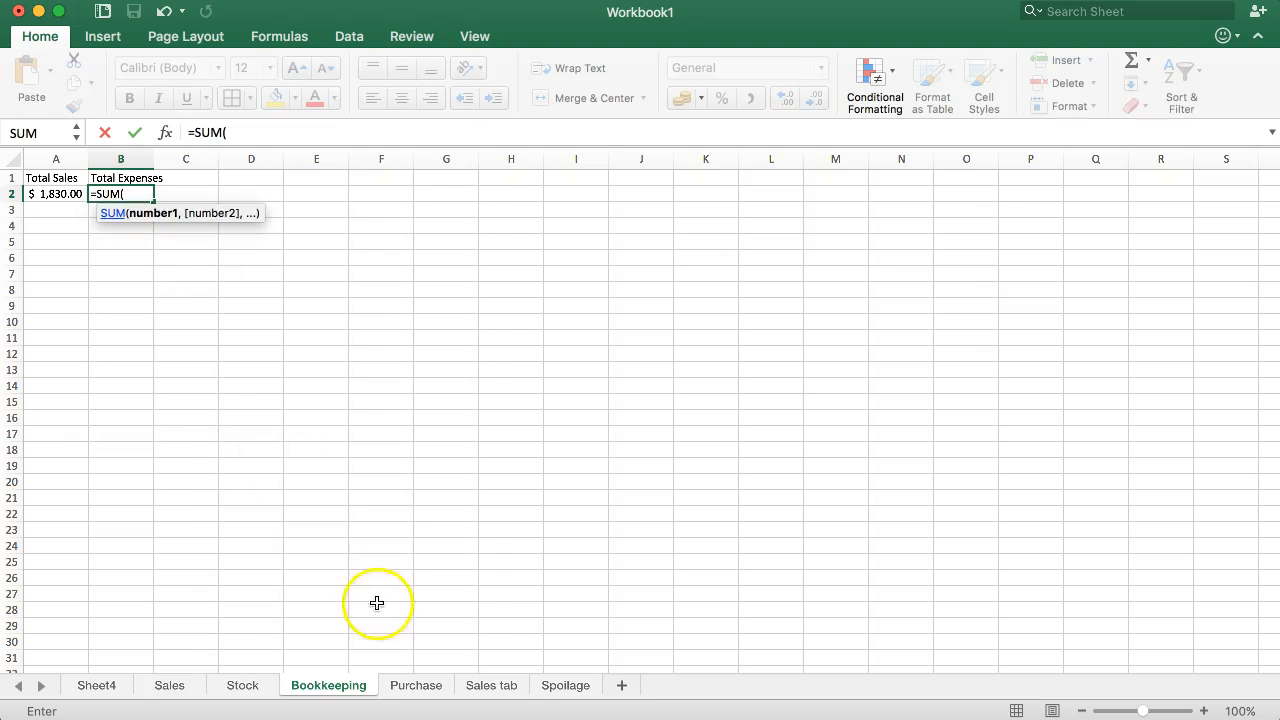
pyautogui.click(415, 686)
pyautogui.click(447, 194)
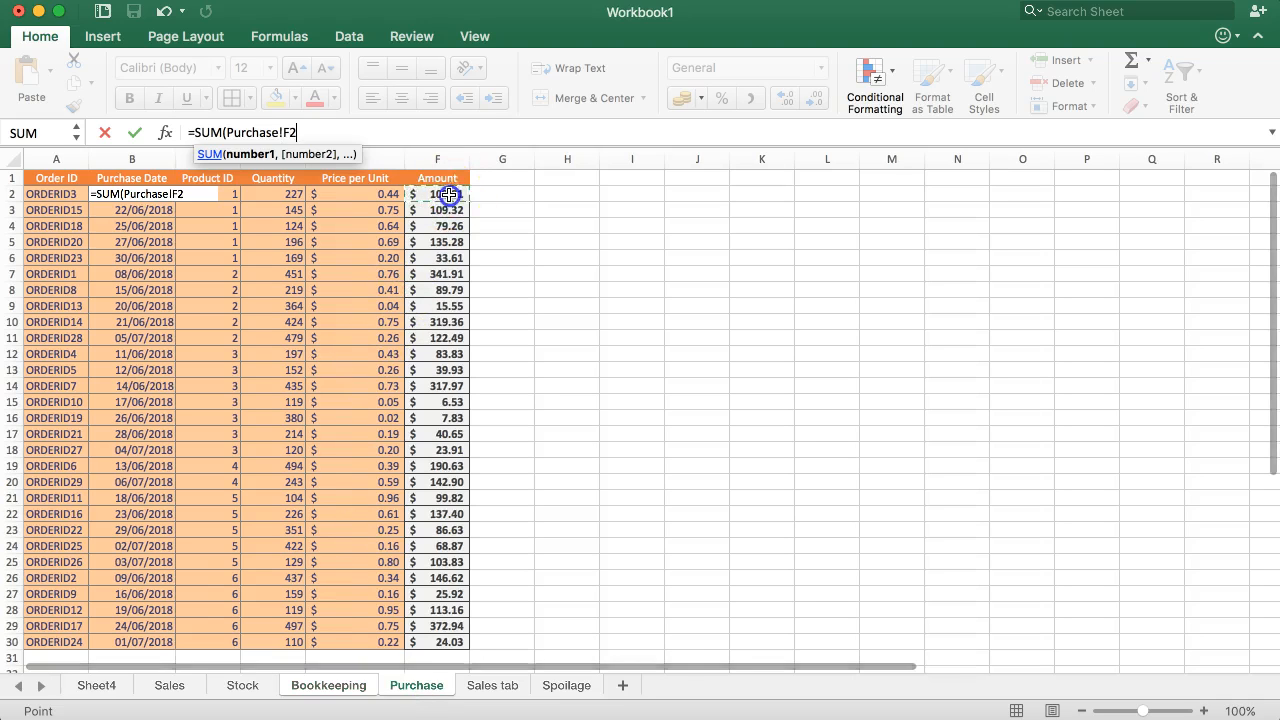
pyautogui.press('super+shift+Down')
pyautogui.press('Return')
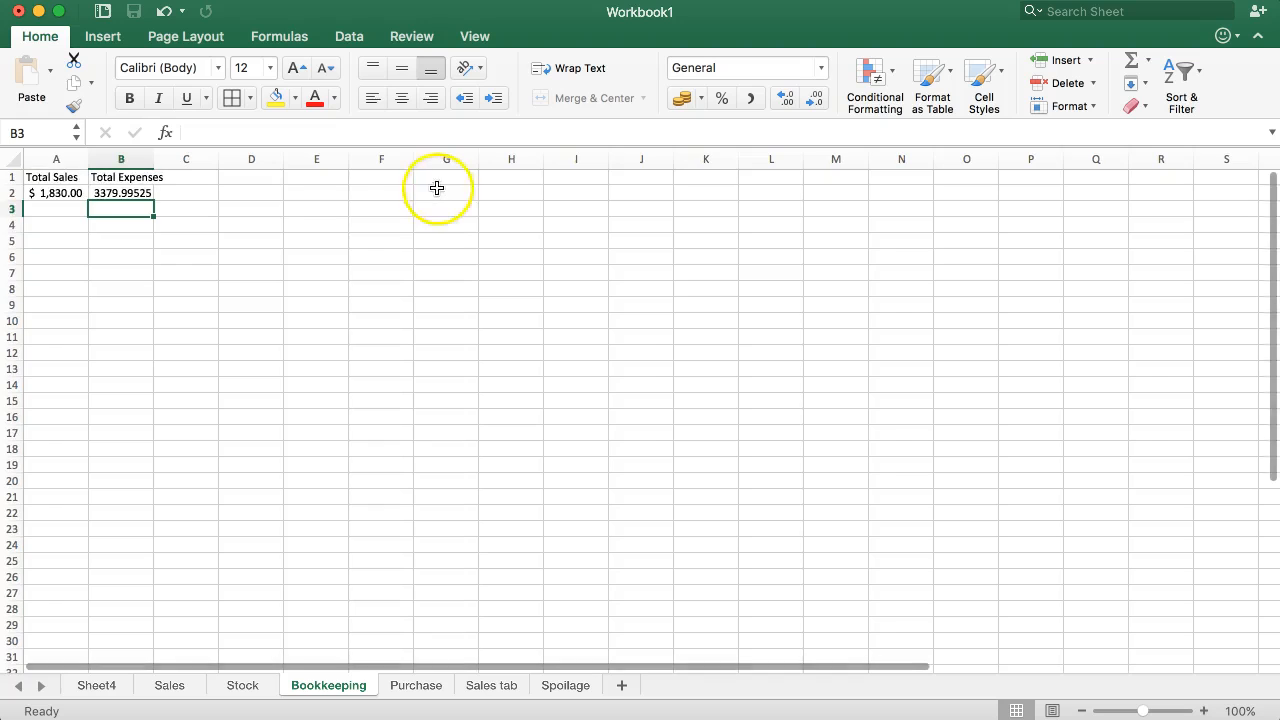
# - Extend the Total Expenses formula in B2 with +SUM(Spoilage!F2:F10) to include the spoilage amounts
pyautogui.click(112, 195)
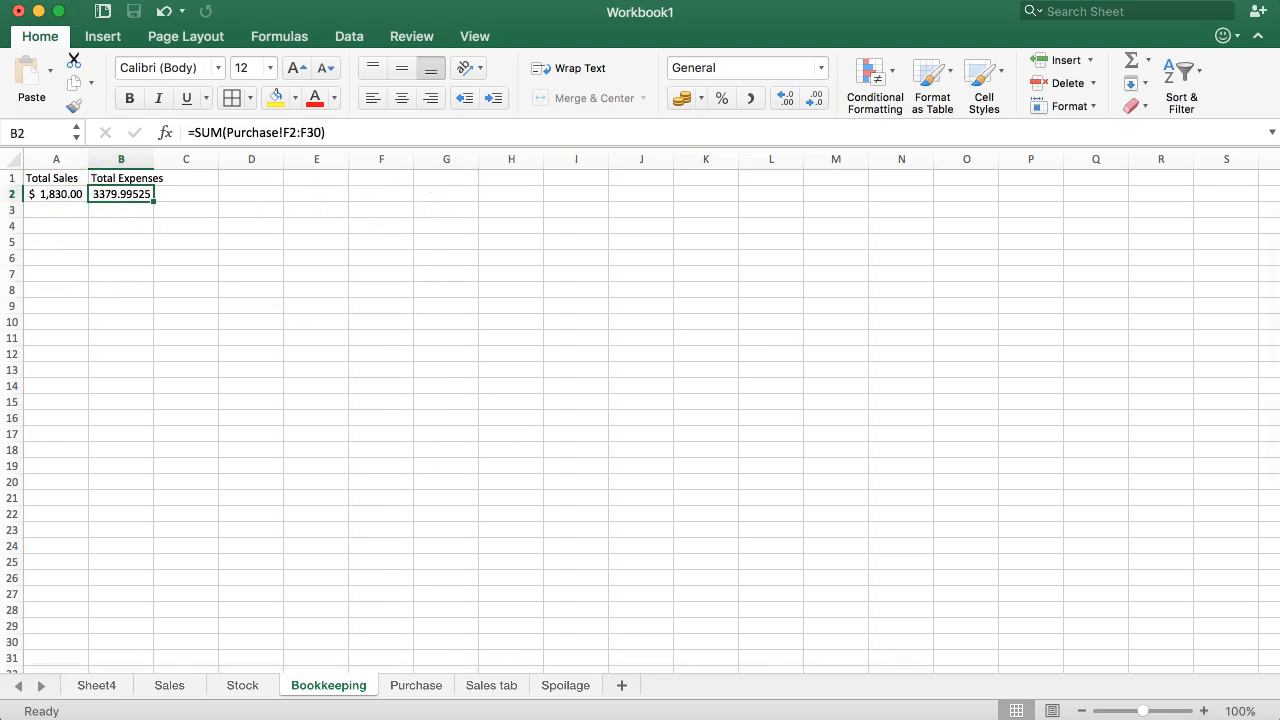
pyautogui.click(125, 193)
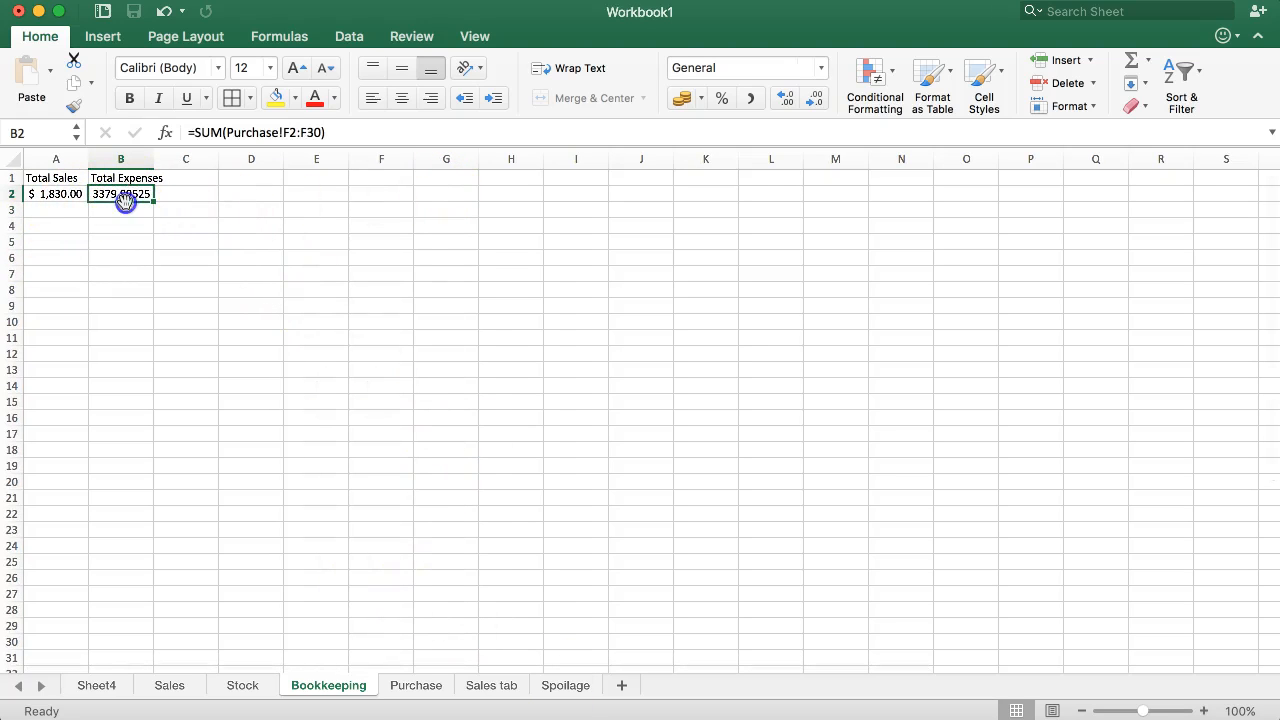
pyautogui.click(394, 136)
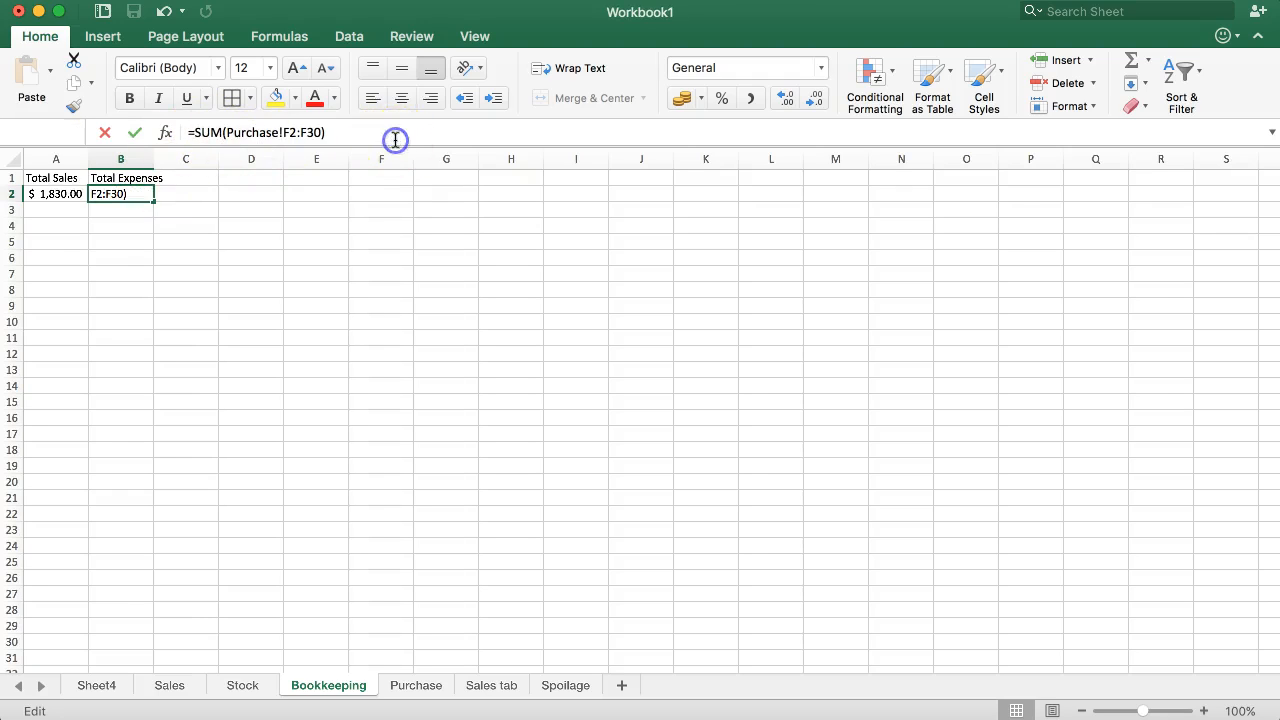
pyautogui.write('+')
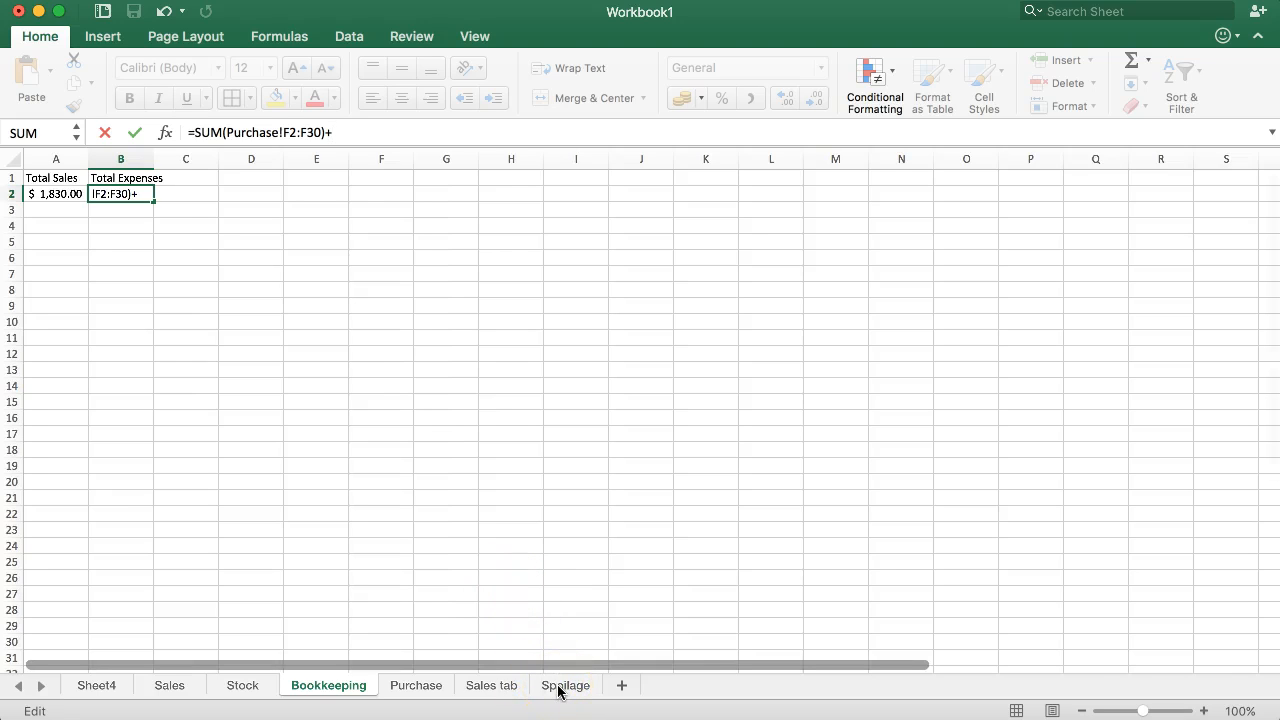
pyautogui.write('SUM(')
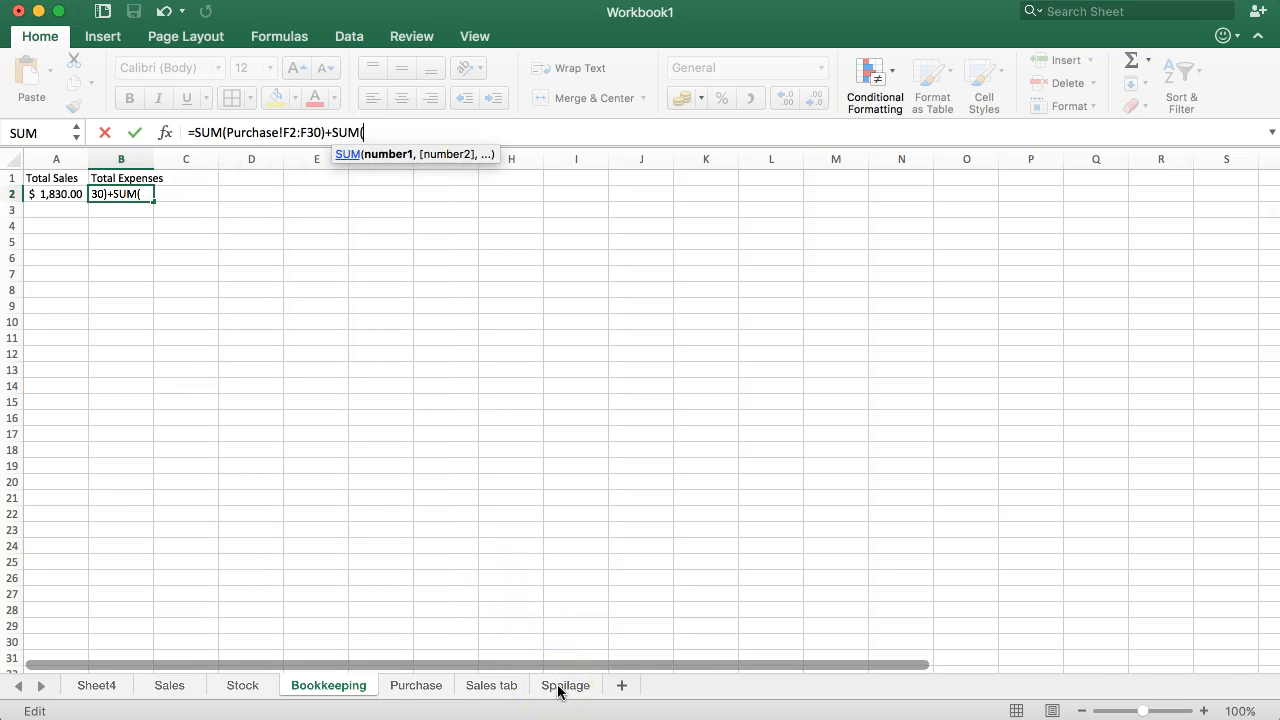
pyautogui.click(558, 688)
pyautogui.moveTo(425, 195); pyautogui.dragTo(423, 317)
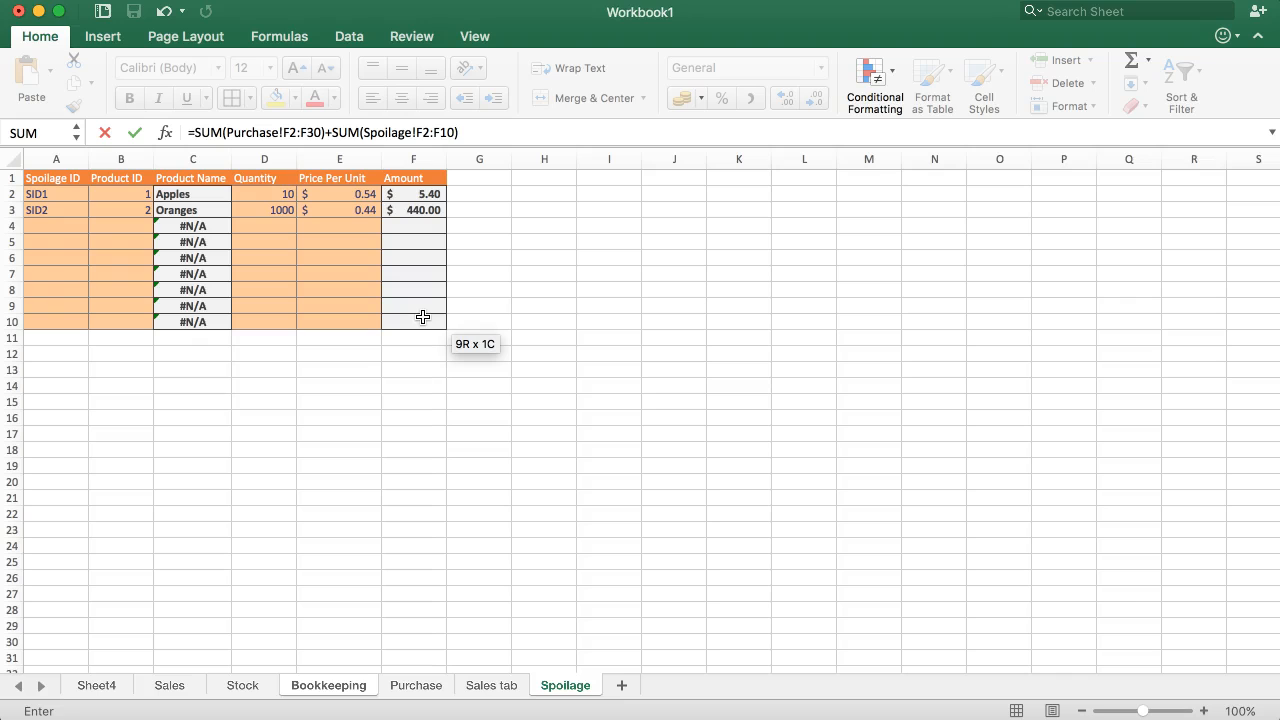
pyautogui.press('Return')
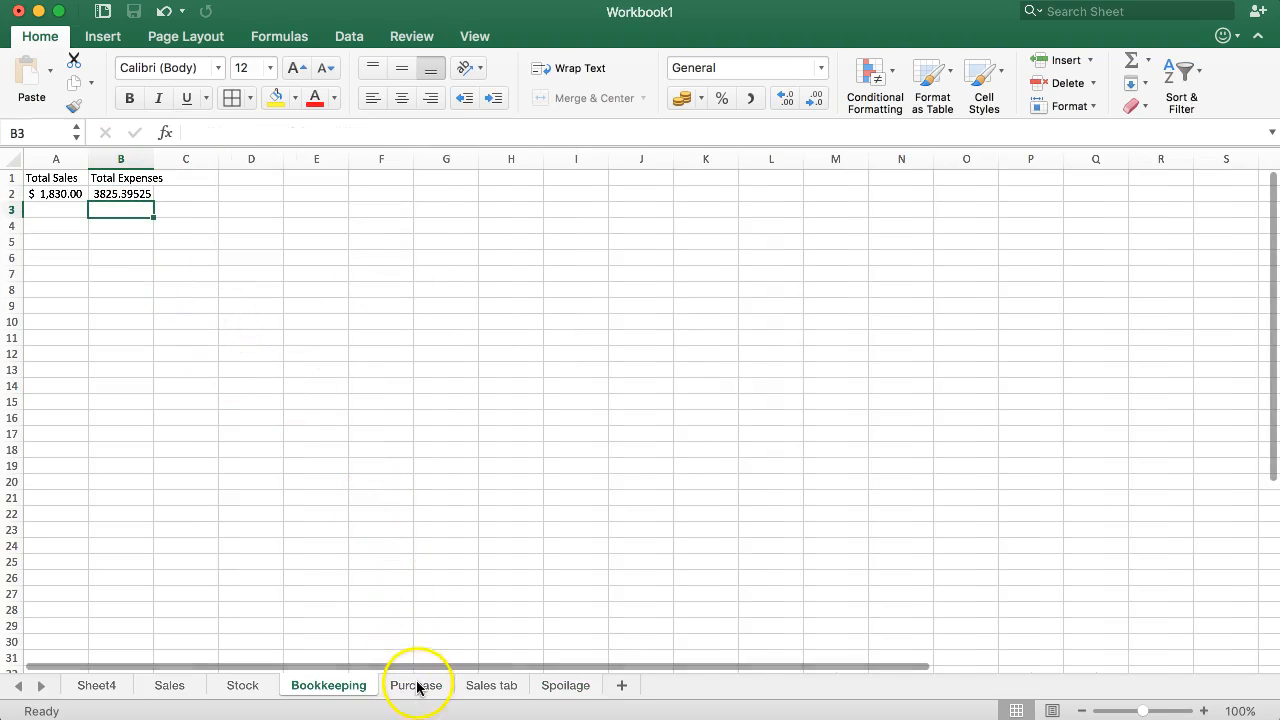
# - Add an AutoSum total in F31 beneath the Amount column of the Purchase sheet
pyautogui.click(495, 686)
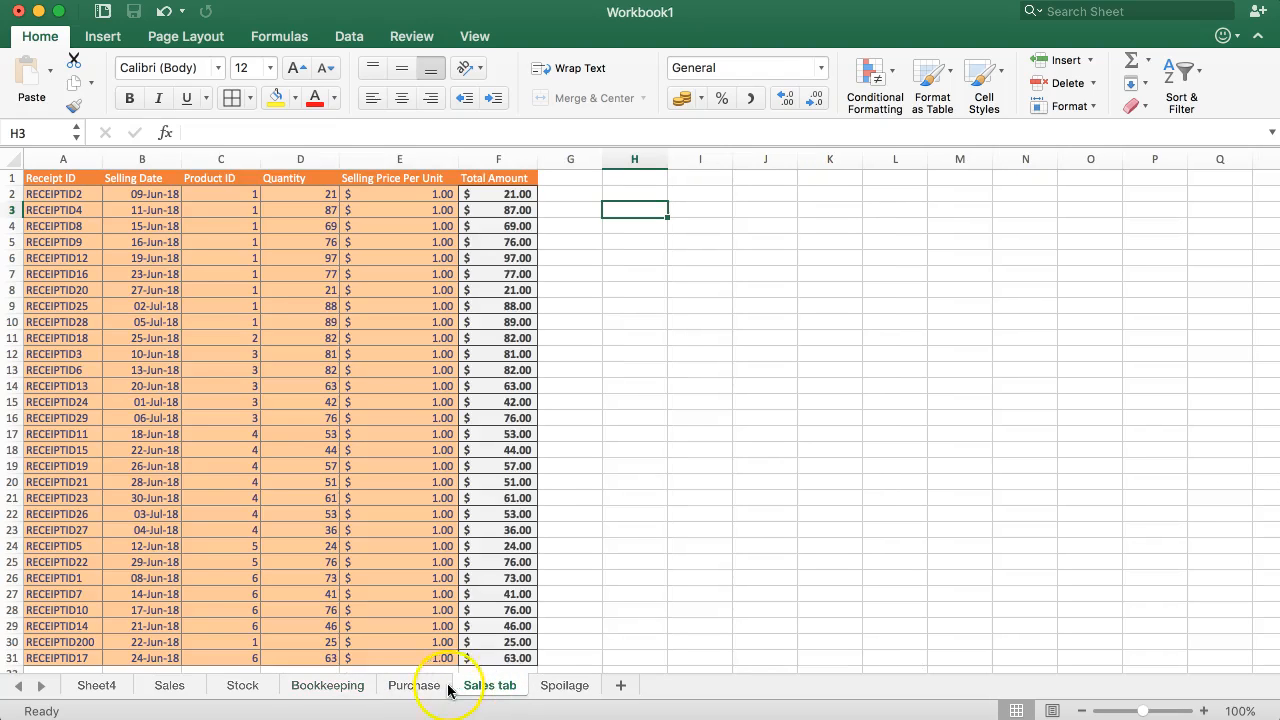
pyautogui.scroll(-2, 521, 487)
pyautogui.click(414, 686)
pyautogui.scroll(-1, 457, 523)
pyautogui.scroll(-1, 456, 601)
pyautogui.click(420, 640)
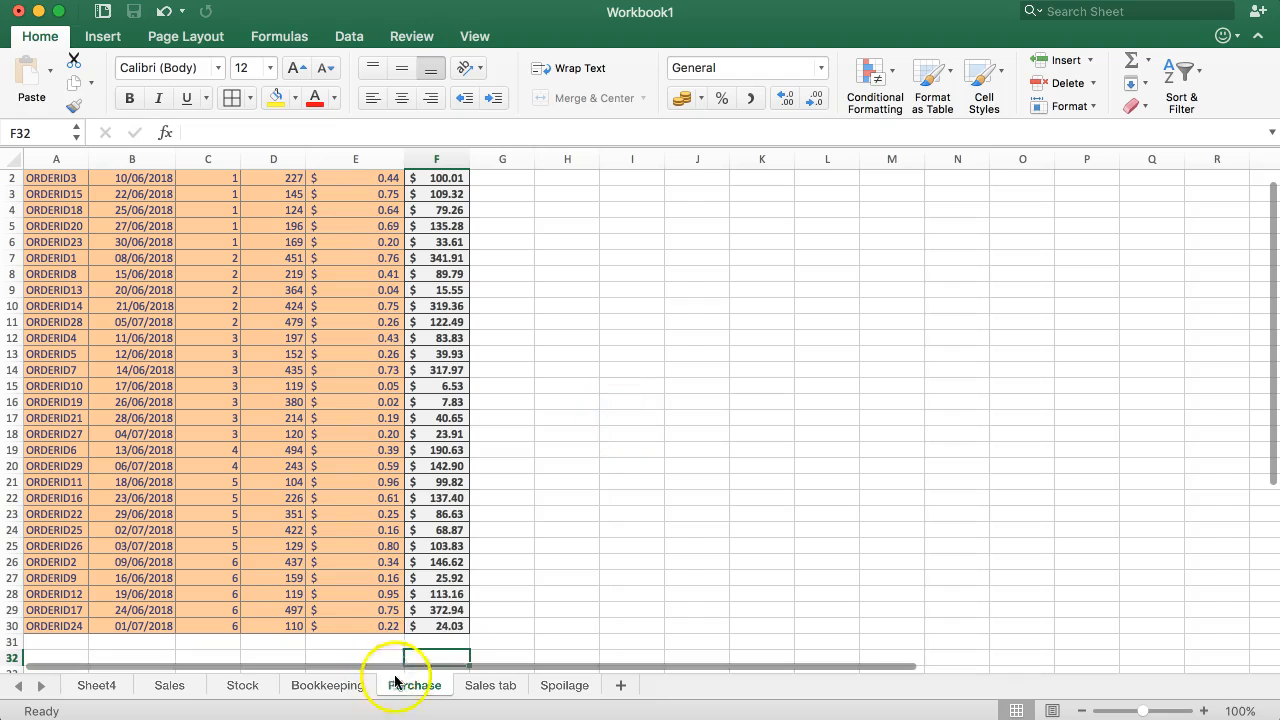
pyautogui.click(1127, 64)
pyautogui.press('Return')
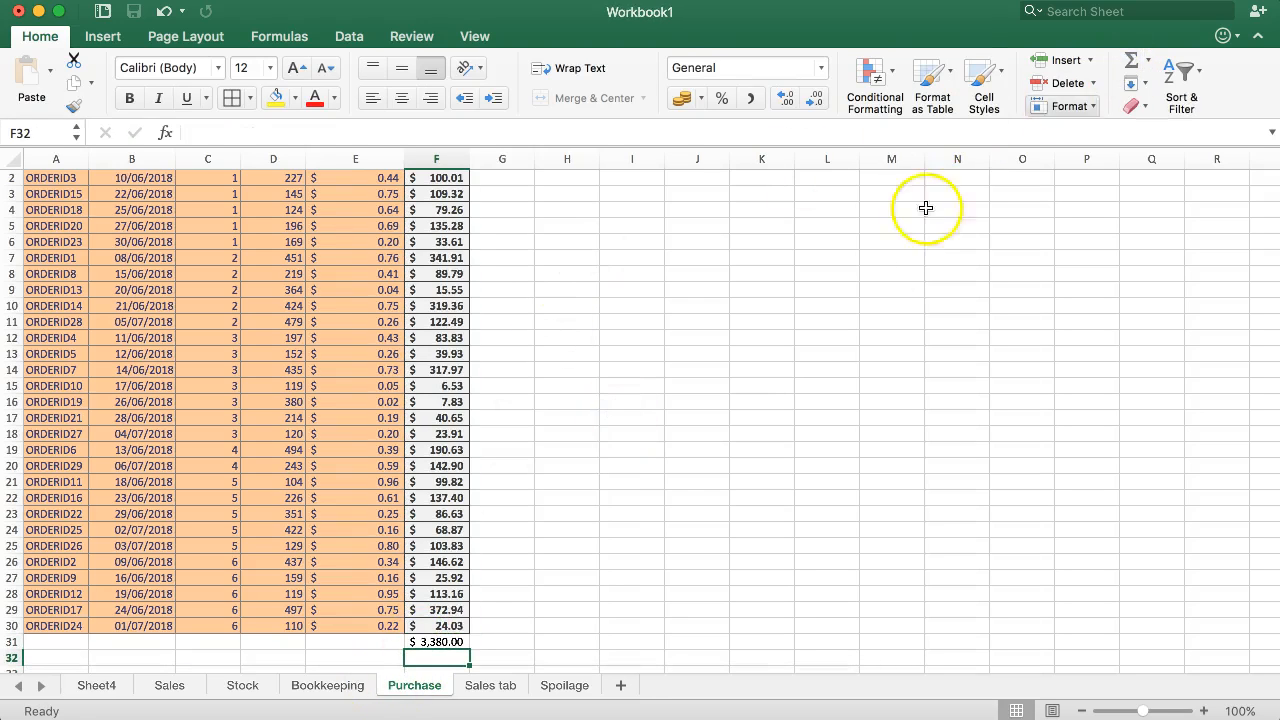
# - Compare the Purchase total in F31 with the Total Expenses value and formula in B2 of Bookkeeping
pyautogui.click(337, 688)
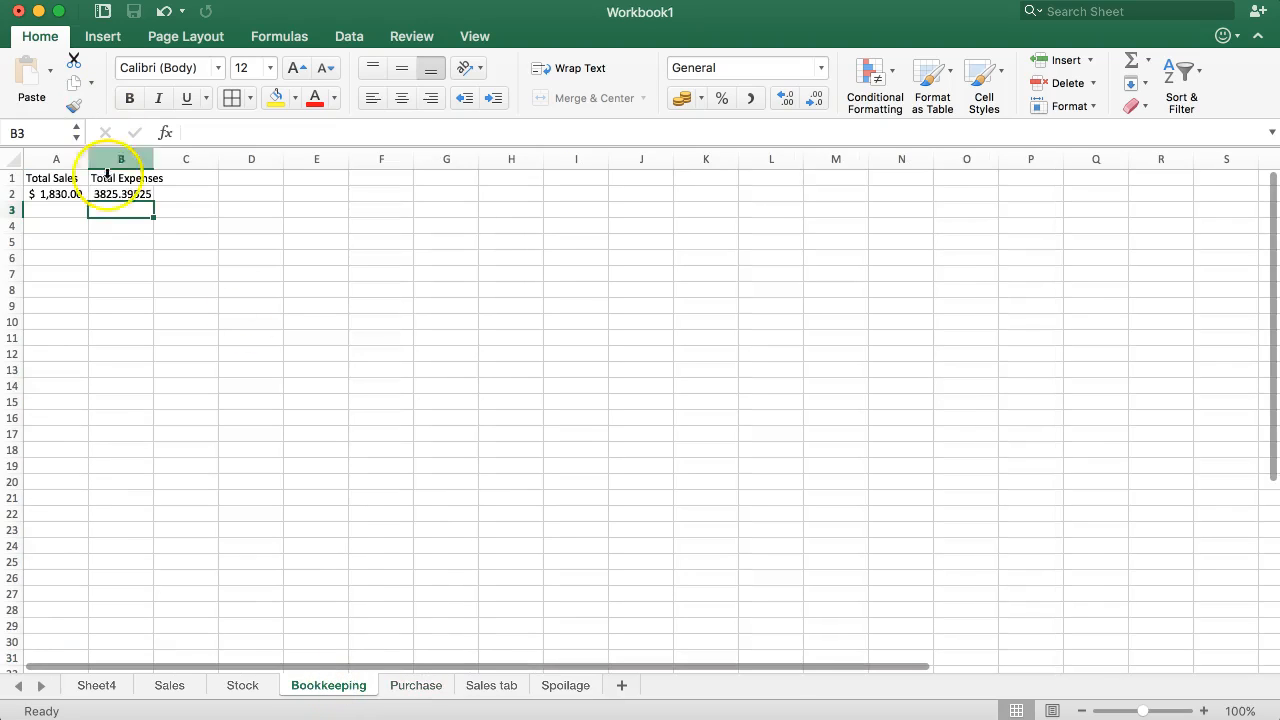
pyautogui.click(414, 685)
pyautogui.click(337, 686)
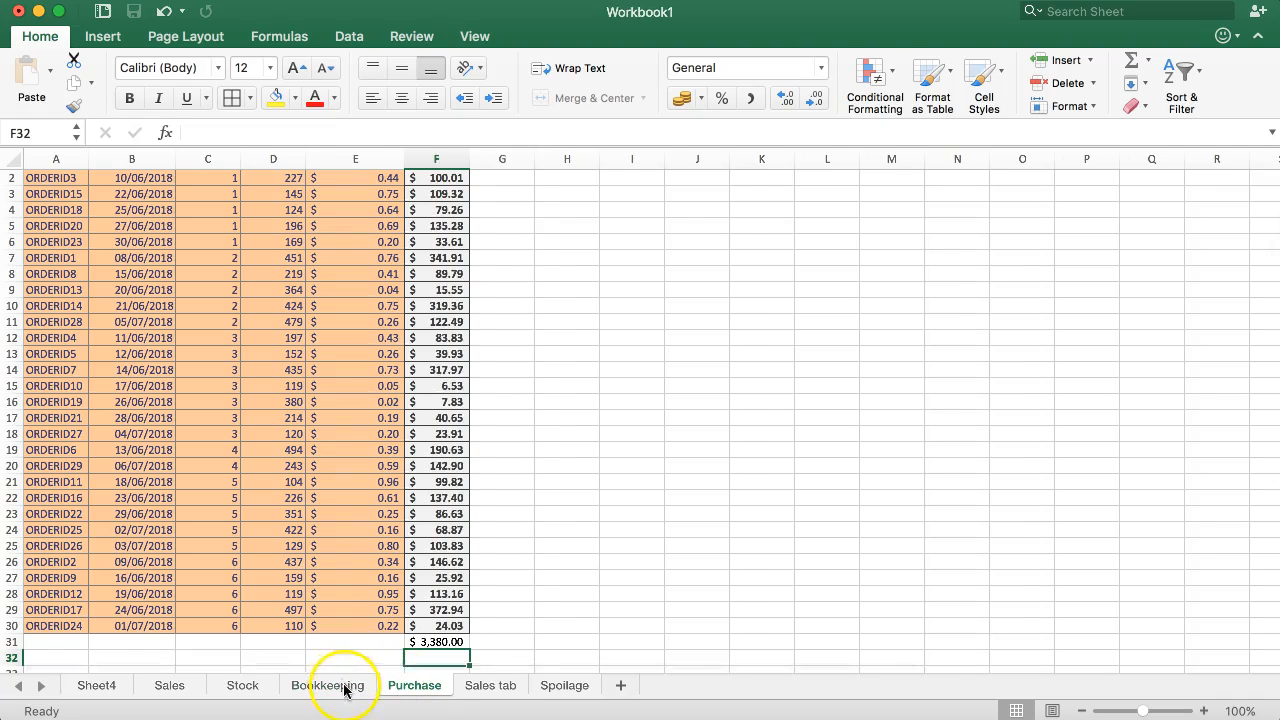
pyautogui.click(107, 192)
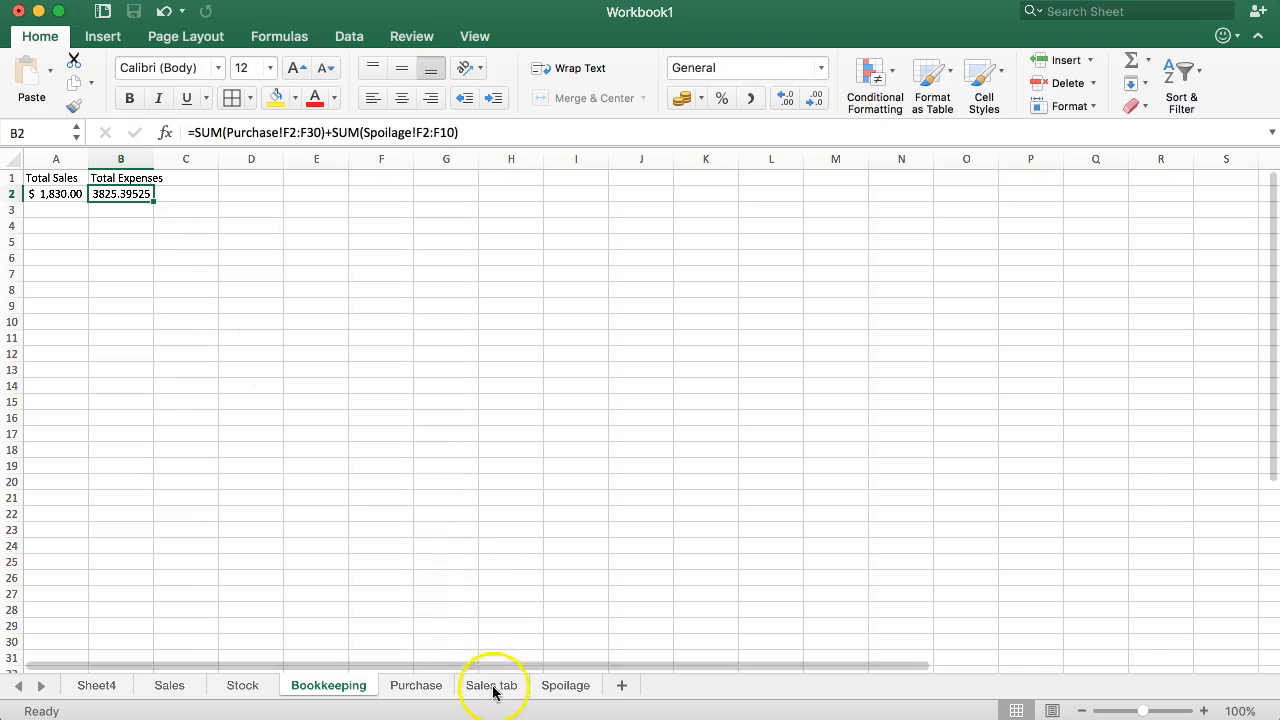
# - Check the Spoilage amounts and the Purchase amounts in F2:F30 against the Total Expenses value on Bookkeeping
pyautogui.click(558, 690)
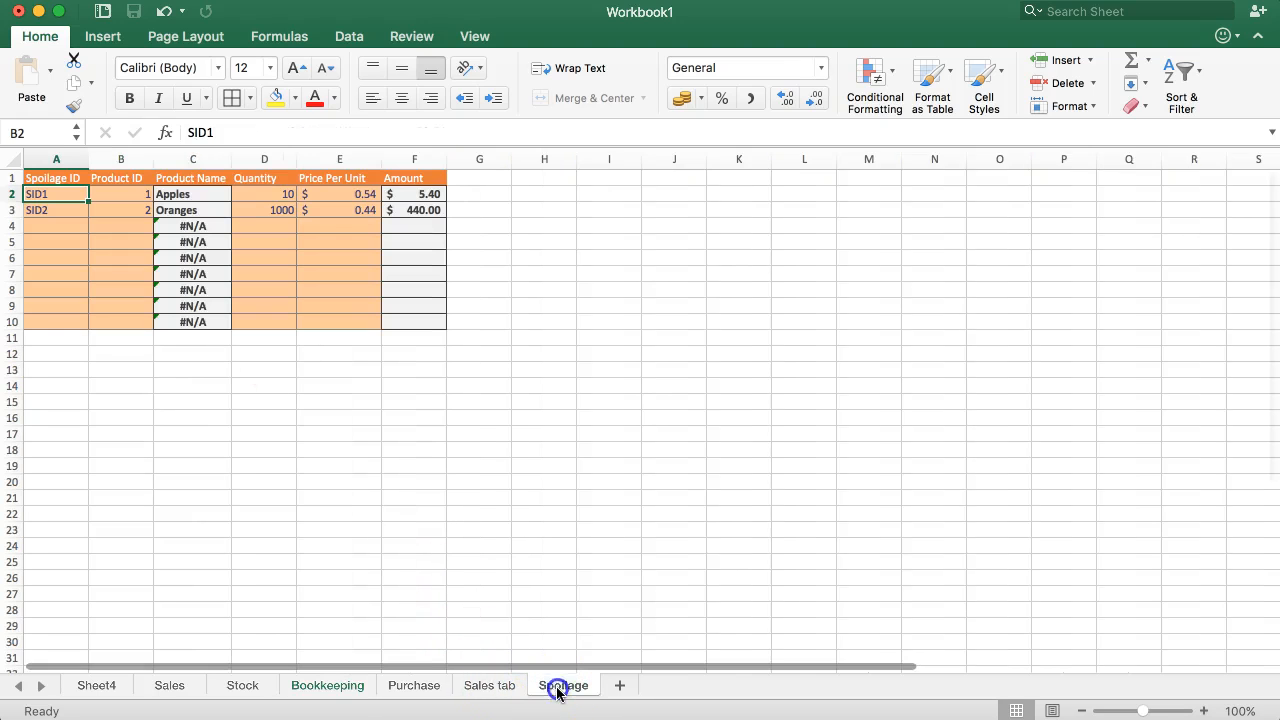
pyautogui.click(330, 686)
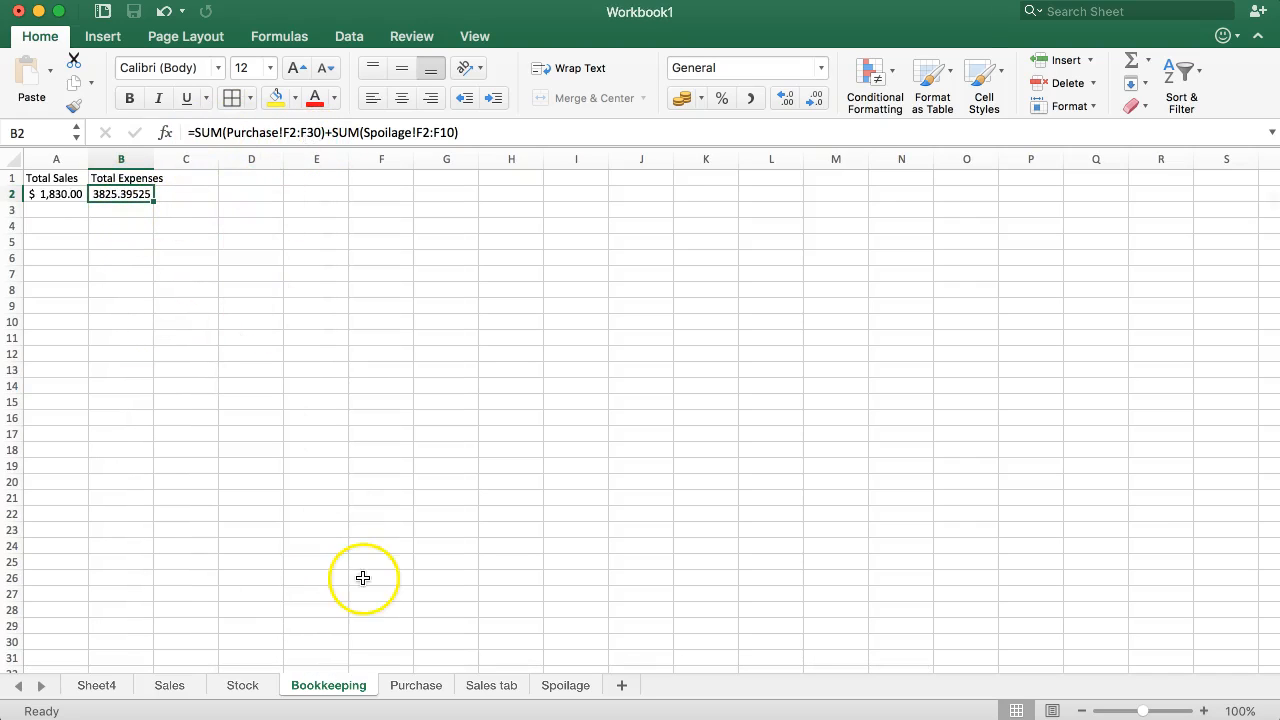
pyautogui.click(428, 690)
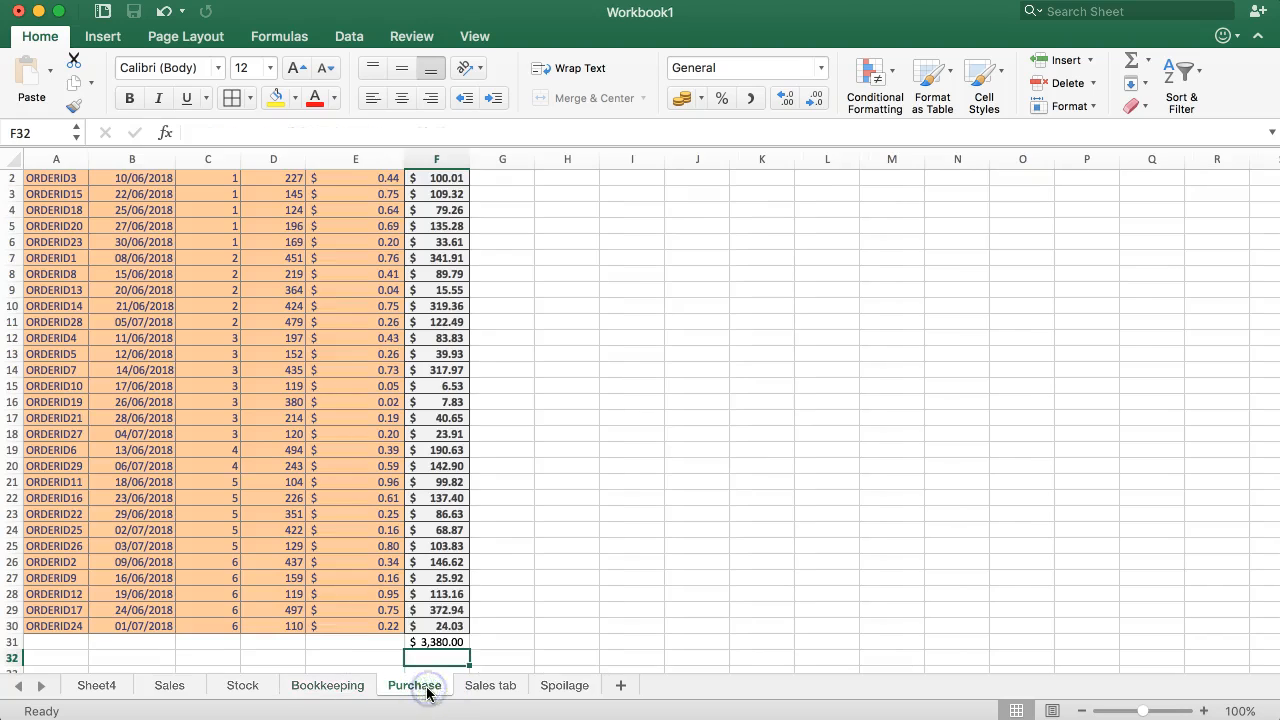
pyautogui.moveTo(436, 626); pyautogui.dragTo(433, 192)
pyautogui.scroll(-2, 486, 252)
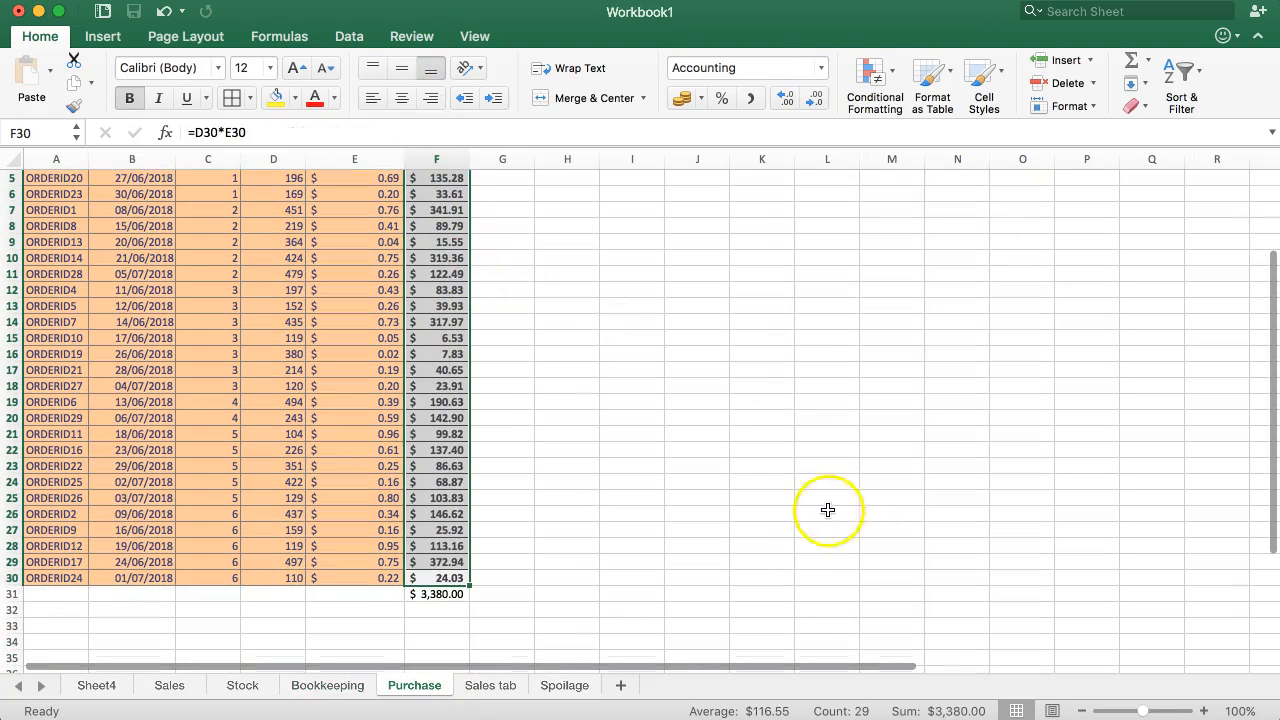
pyautogui.click(332, 686)
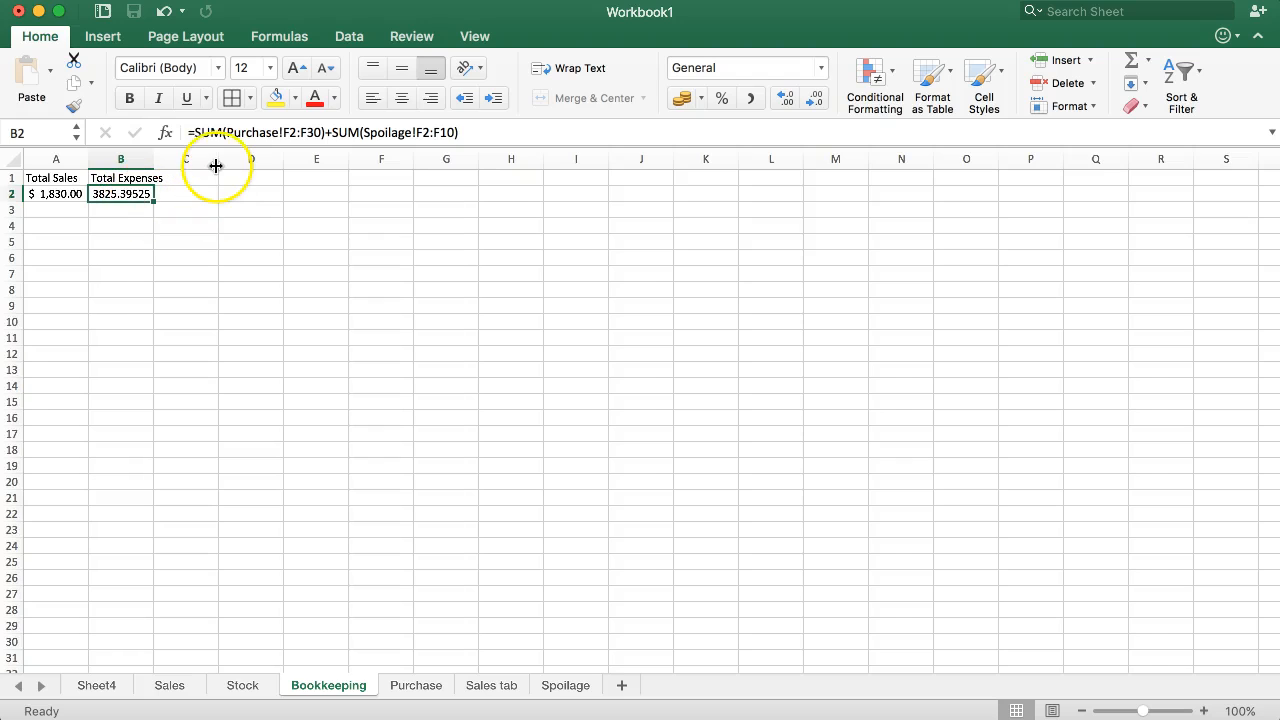
# - Format the Total Expenses value in B2 of Bookkeeping with the $ English (United States) accounting format
pyautogui.press('Return')
pyautogui.press('Up')
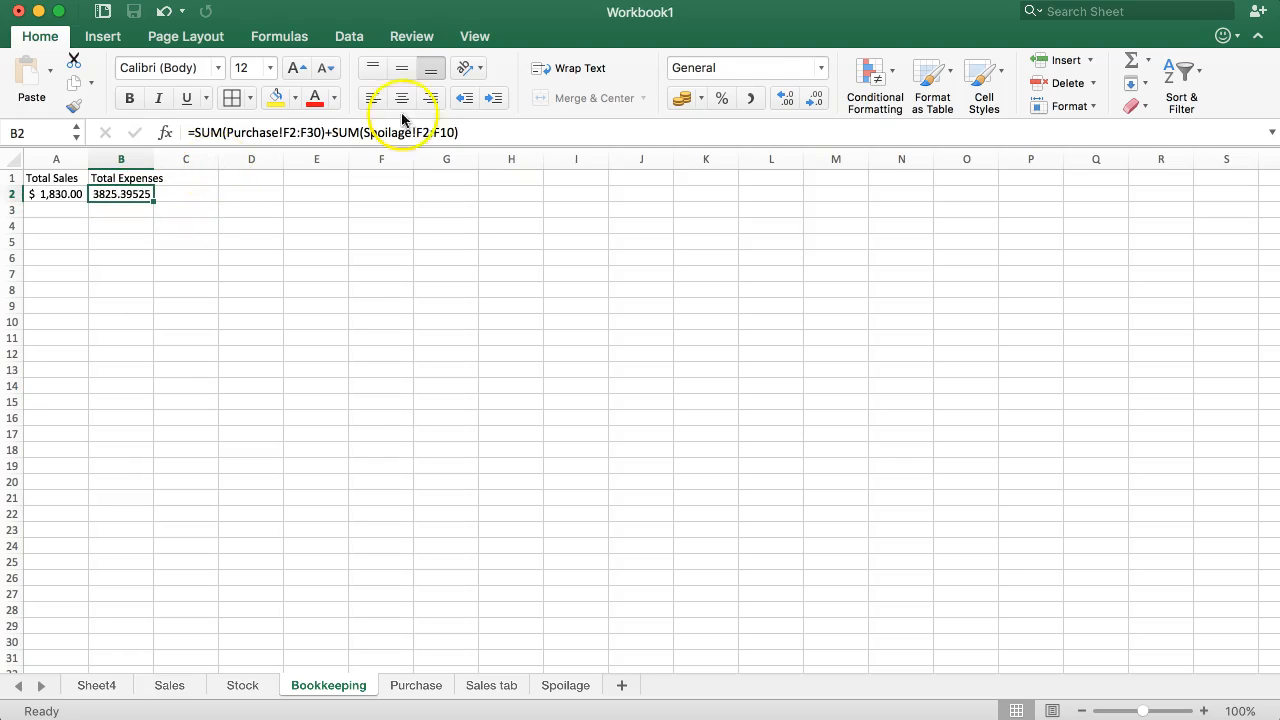
pyautogui.click(702, 98)
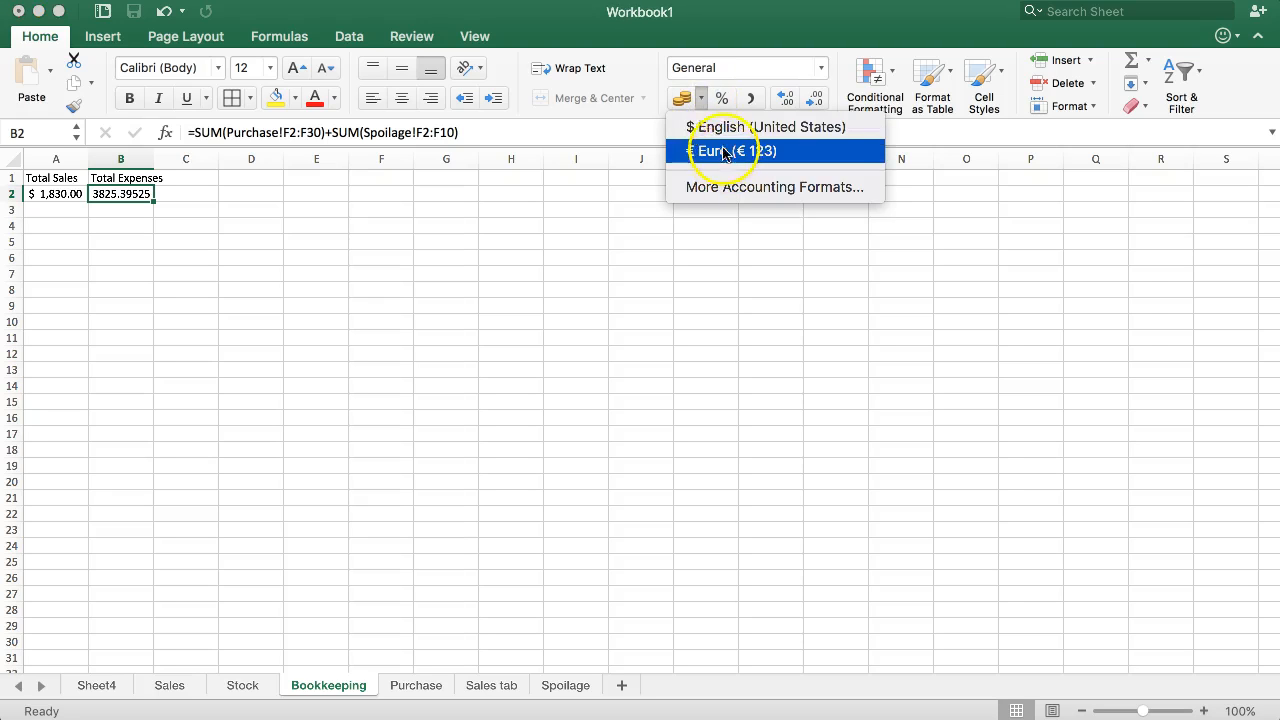
pyautogui.click(728, 128)
pyautogui.click(128, 242)
pyautogui.moveTo(69, 197); pyautogui.dragTo(126, 194)
pyautogui.click(126, 248)
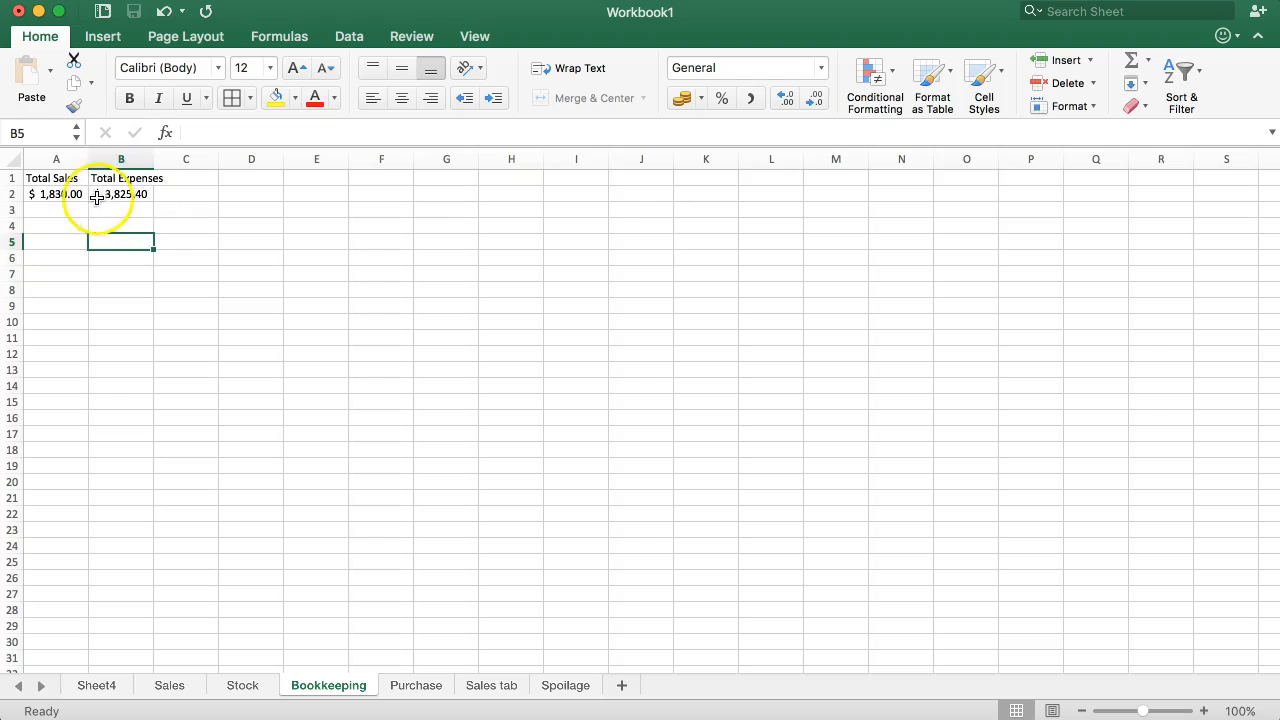
# - Add the heading Nett in C1, beside Total Expenses
pyautogui.moveTo(45, 178); pyautogui.dragTo(124, 195)
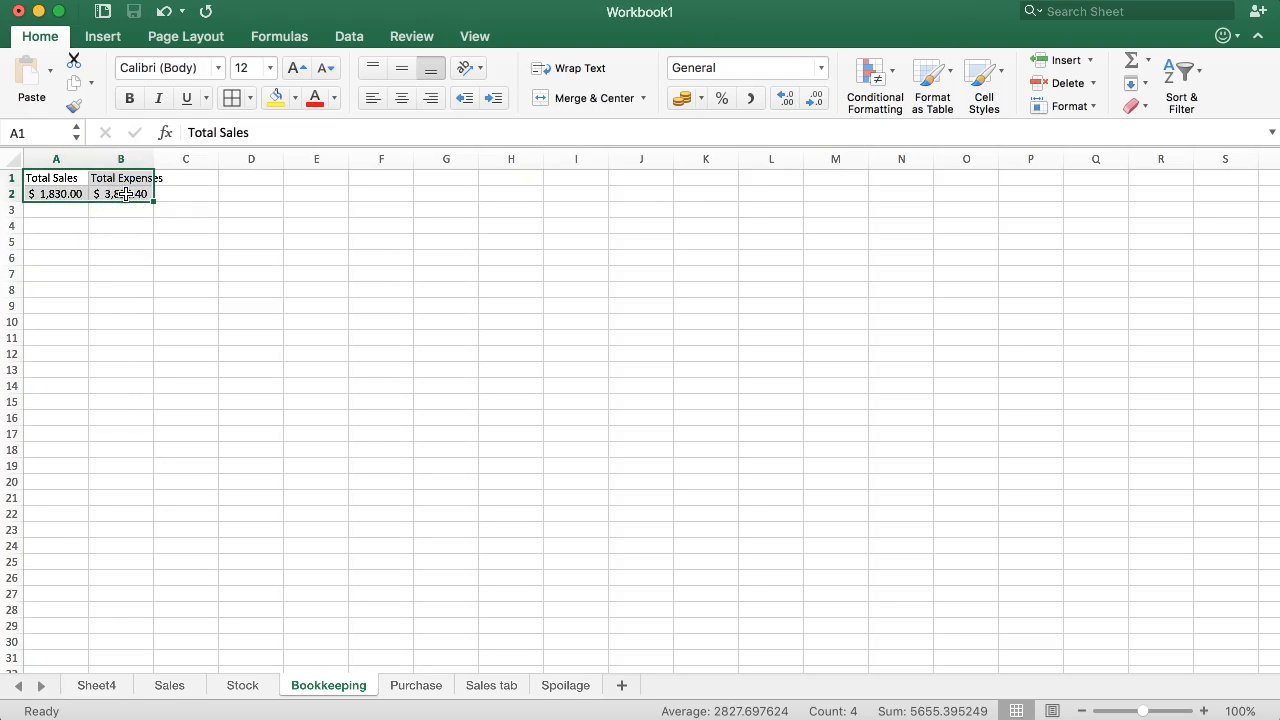
pyautogui.press('Up')
pyautogui.press('Down')
pyautogui.press('Down')
pyautogui.press('Down')
pyautogui.press('Up')
pyautogui.press('Up')
pyautogui.press('Up')
pyautogui.press('Right')
pyautogui.press('Right')
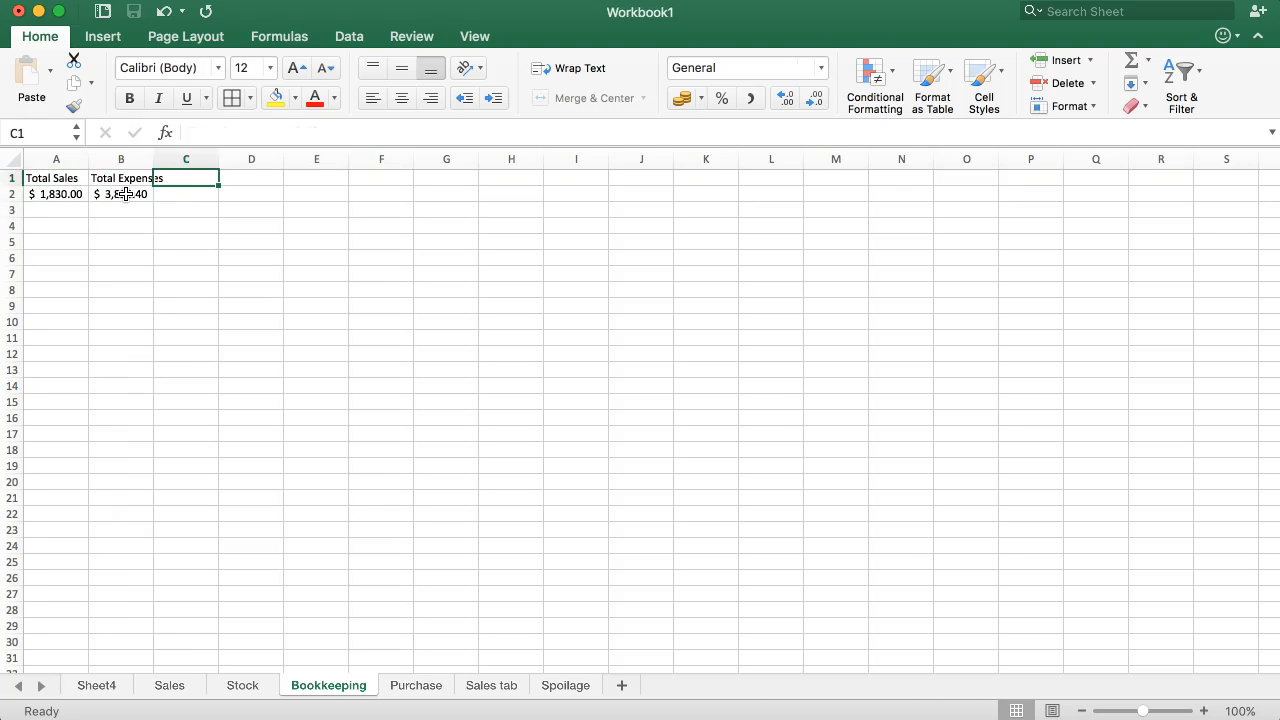
pyautogui.write('Nett')
pyautogui.press('Return')
pyautogui.write('=')
pyautogui.press('Left')
pyautogui.click(125, 194)
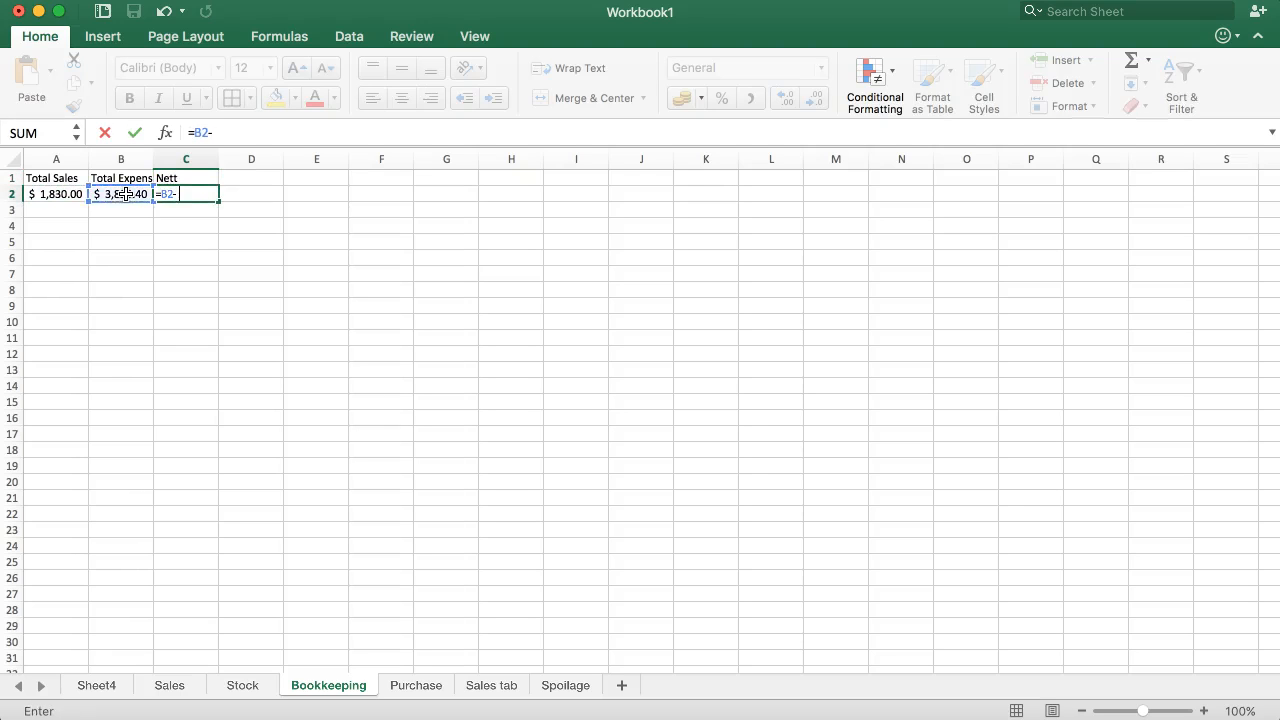
pyautogui.press('Escape')
pyautogui.press('Right')
pyautogui.press('Left')
# - Enter =A2-B2 in C2 under Nett to subtract total expenses from total sales
pyautogui.write('=')
pyautogui.press('Left')
pyautogui.press('Left')
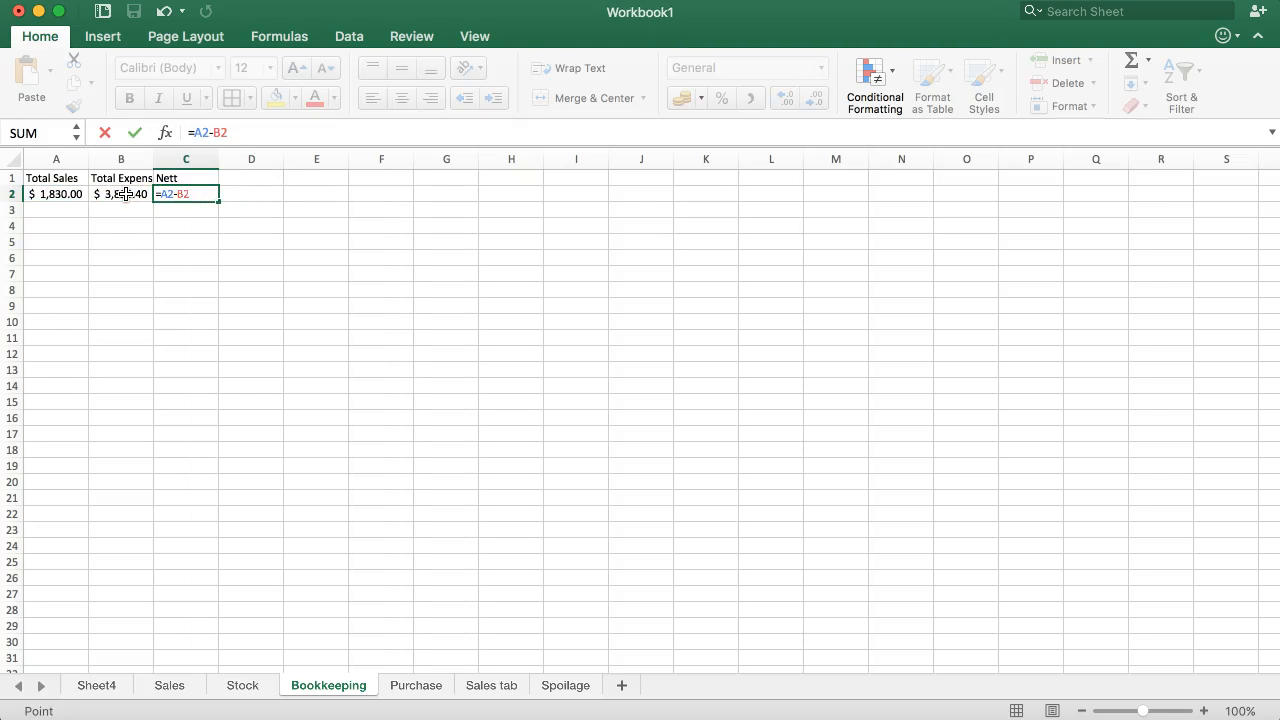
pyautogui.press('Return')
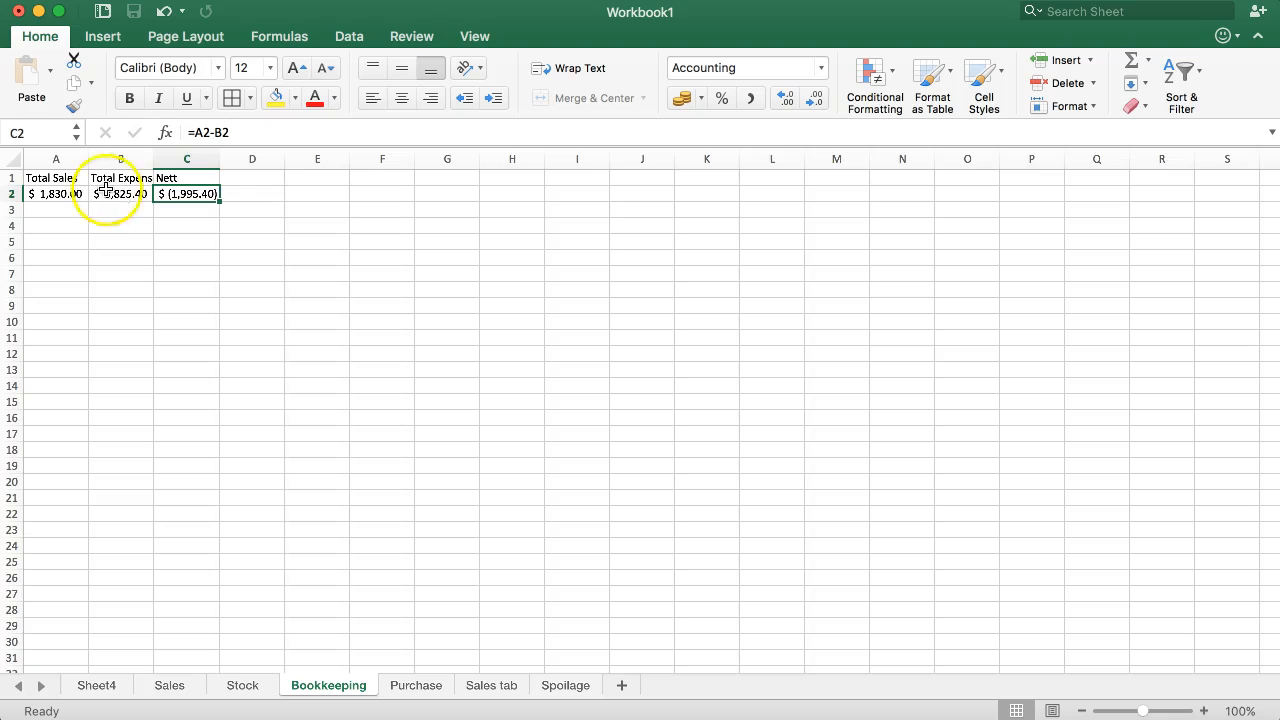
# - Format the Nett value in C2 as Currency with the ₱ symbol, two decimal places and red unsigned negative numbers
pyautogui.click(700, 97)
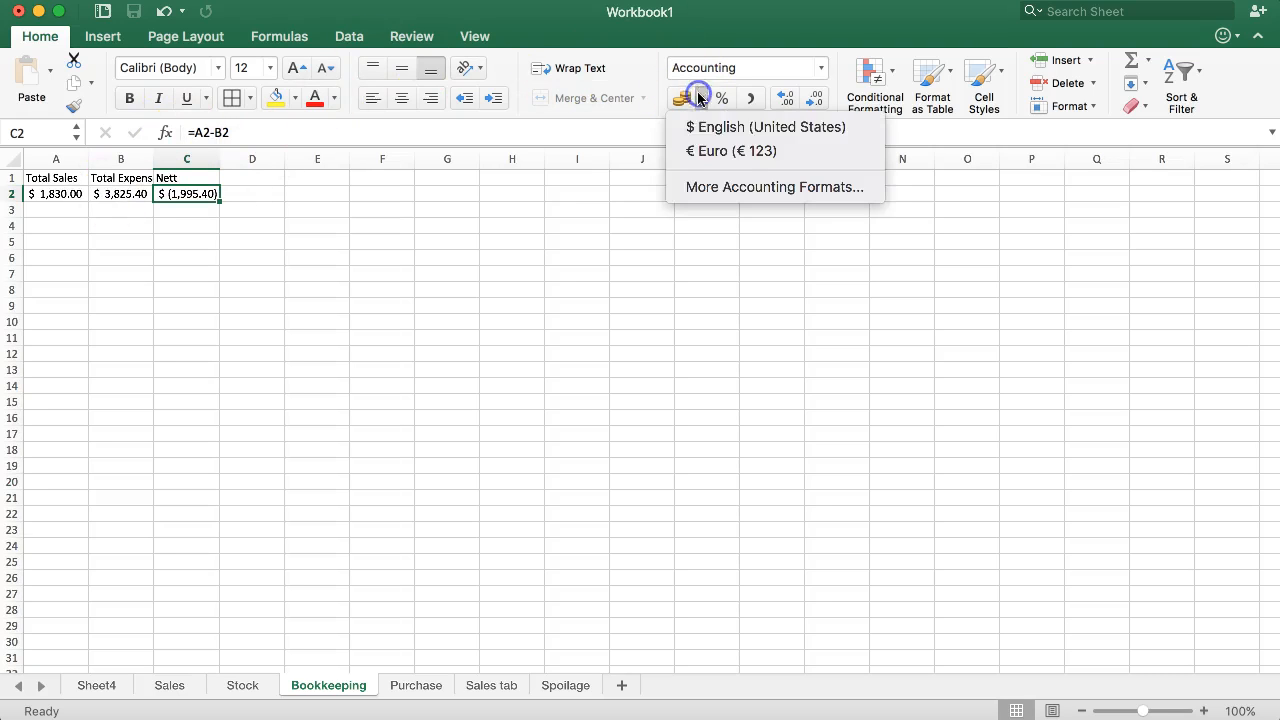
pyautogui.click(704, 189)
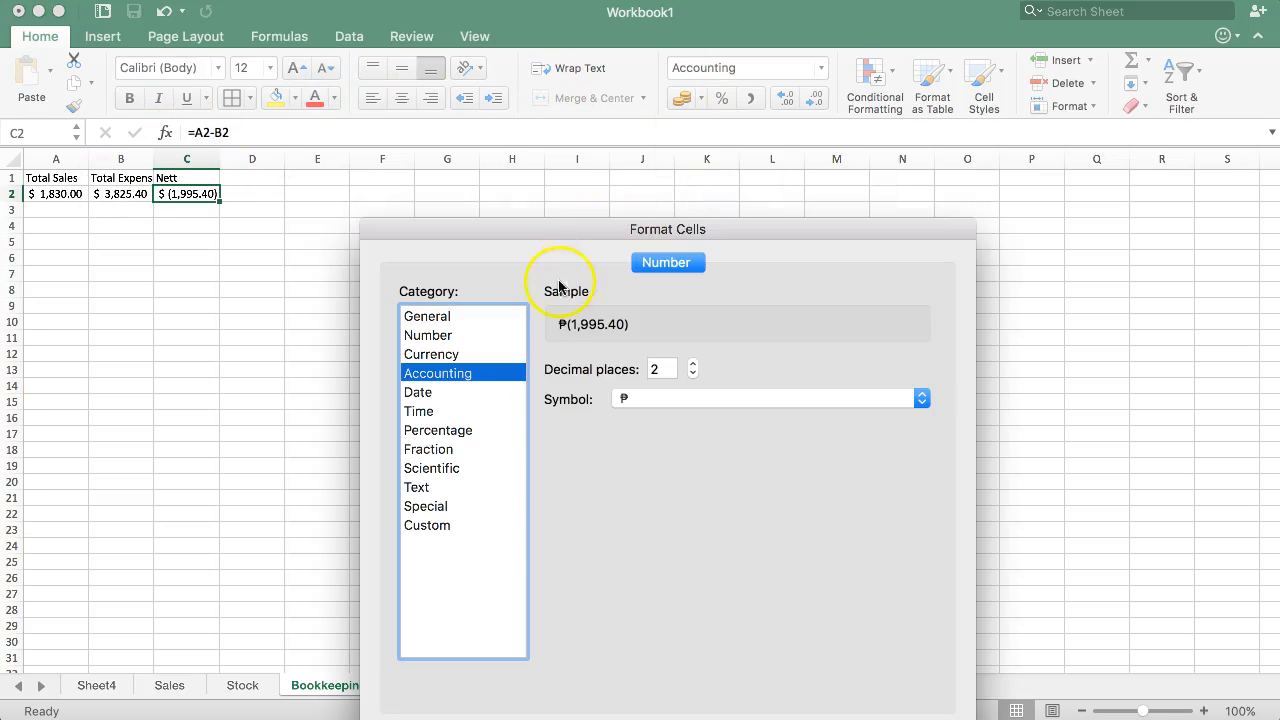
pyautogui.click(431, 354)
pyautogui.click(595, 501)
pyautogui.click(592, 481)
pyautogui.click(590, 508)
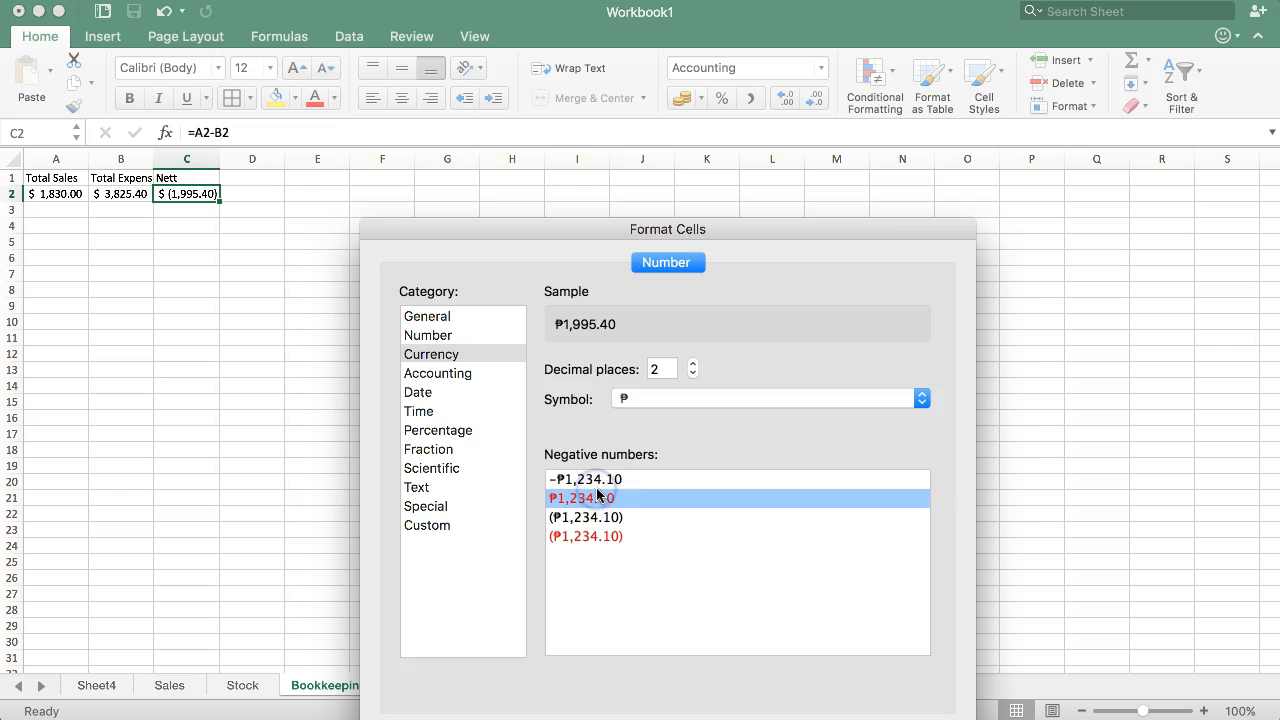
pyautogui.click(653, 395)
pyautogui.click(753, 345)
pyautogui.click(866, 694)
pyautogui.click(171, 188)
# - Apply the $ English (United States) accounting format to the Nett value in C2
pyautogui.click(701, 98)
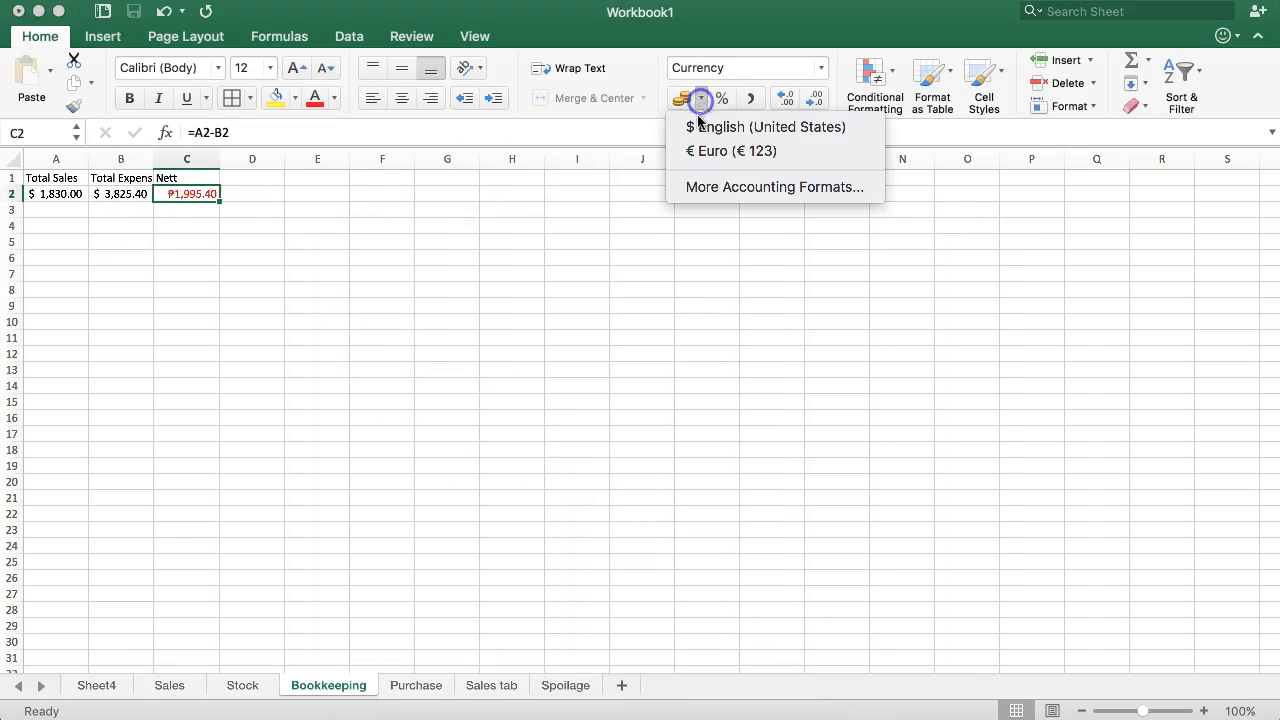
pyautogui.click(740, 127)
pyautogui.click(252, 222)
pyautogui.click(189, 194)
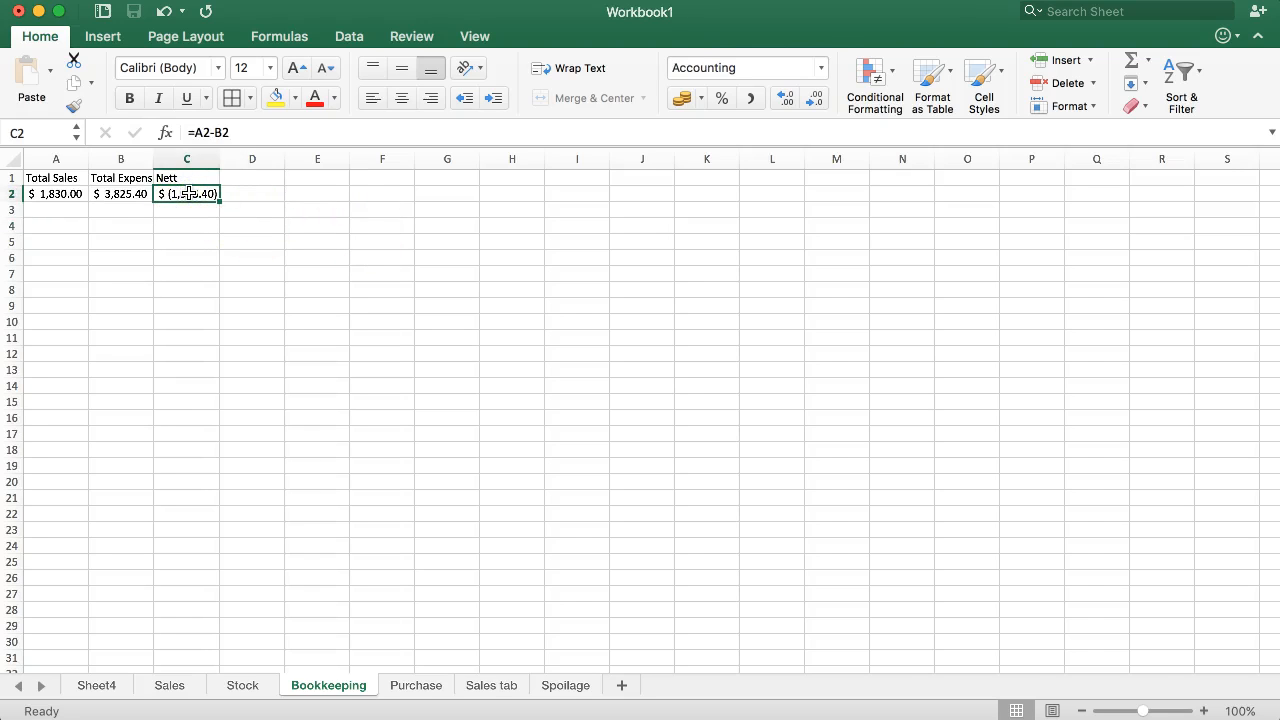
pyautogui.moveTo(54, 195); pyautogui.dragTo(264, 196)
pyautogui.moveTo(196, 226); pyautogui.dragTo(197, 237)
pyautogui.click(187, 196)
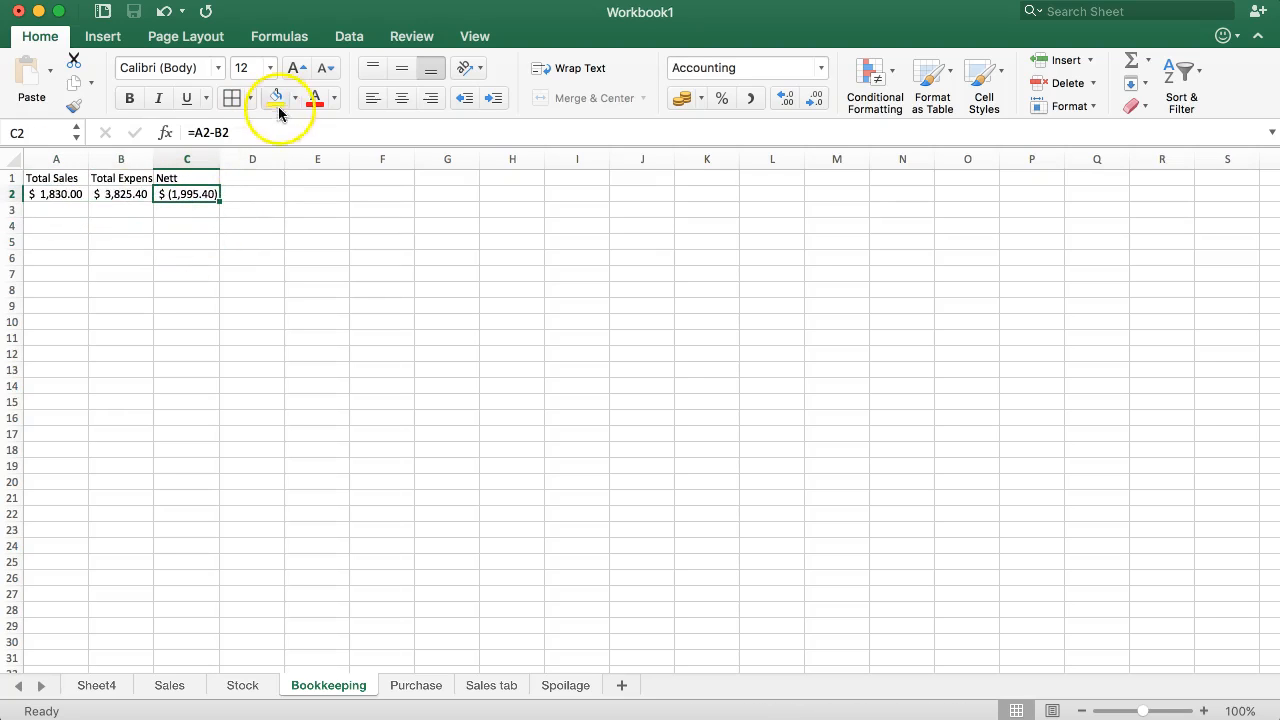
# - Format C2 as Currency with the $ Cherokee (United States) symbol, two decimal places and red unsigned negative numbers
pyautogui.click(702, 99)
pyautogui.click(740, 190)
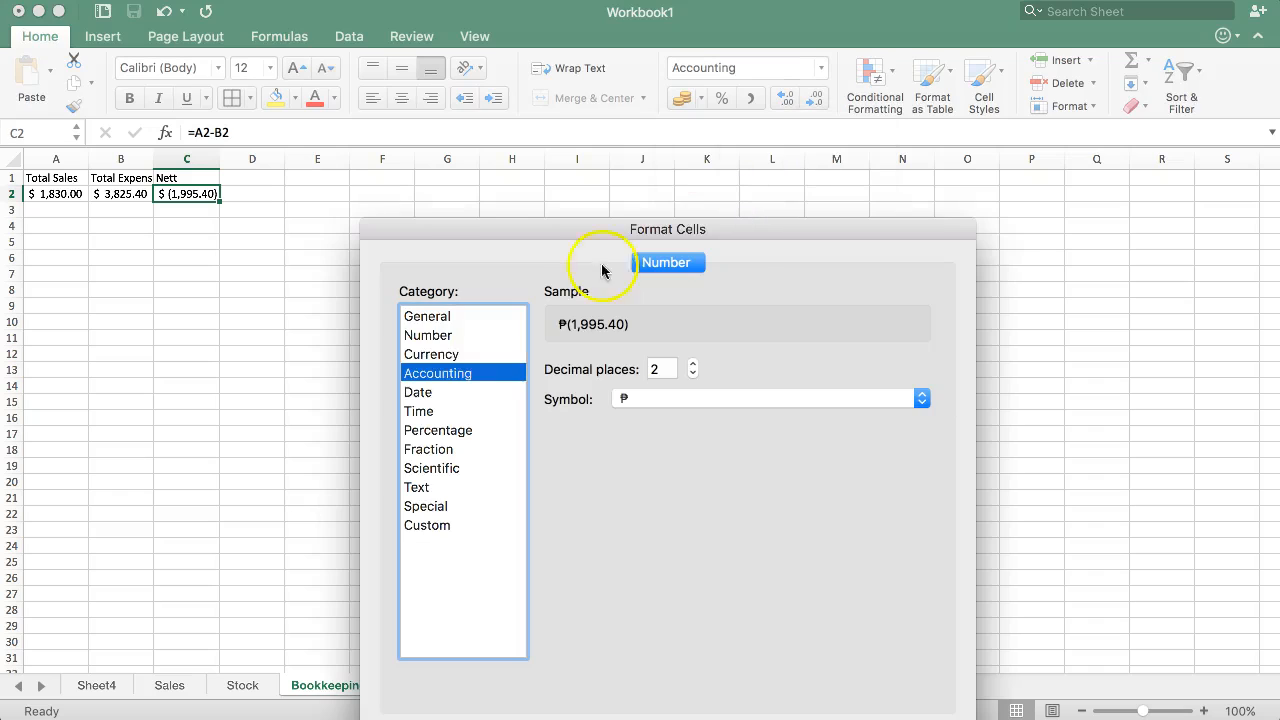
pyautogui.click(745, 400)
pyautogui.scroll(-1, 693, 543)
pyautogui.scroll(-7, 693, 543)
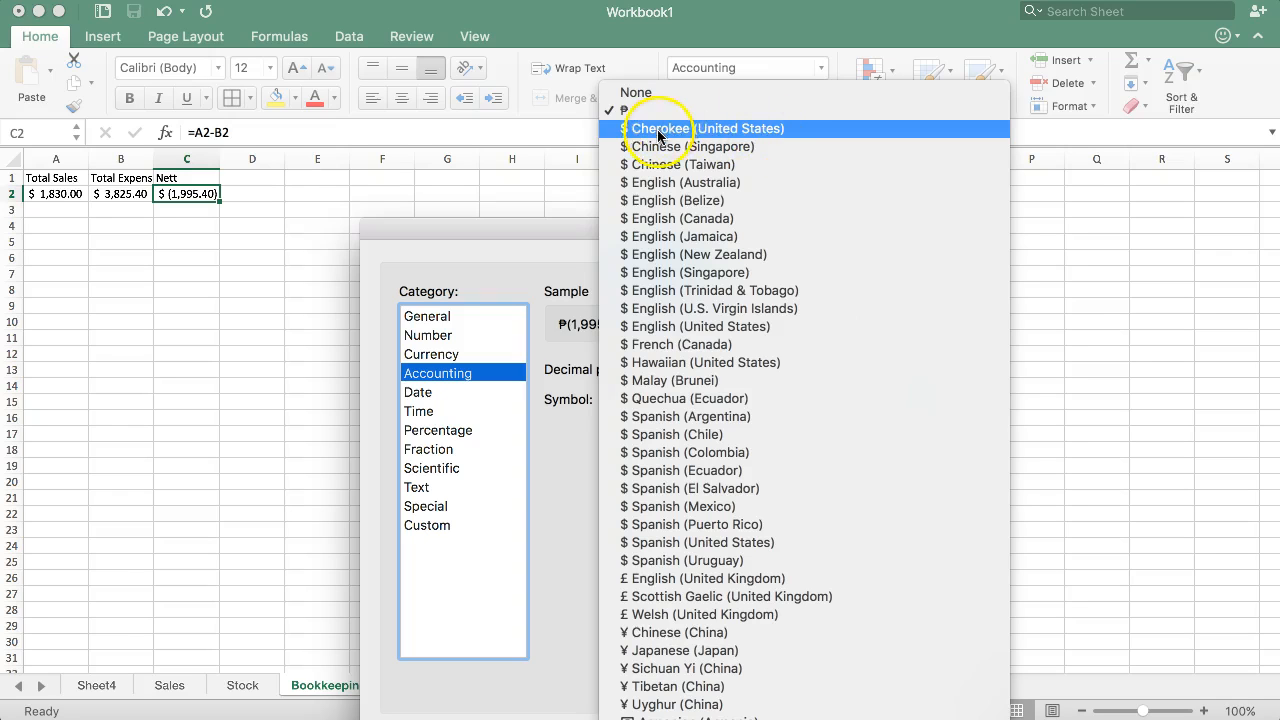
pyautogui.click(719, 130)
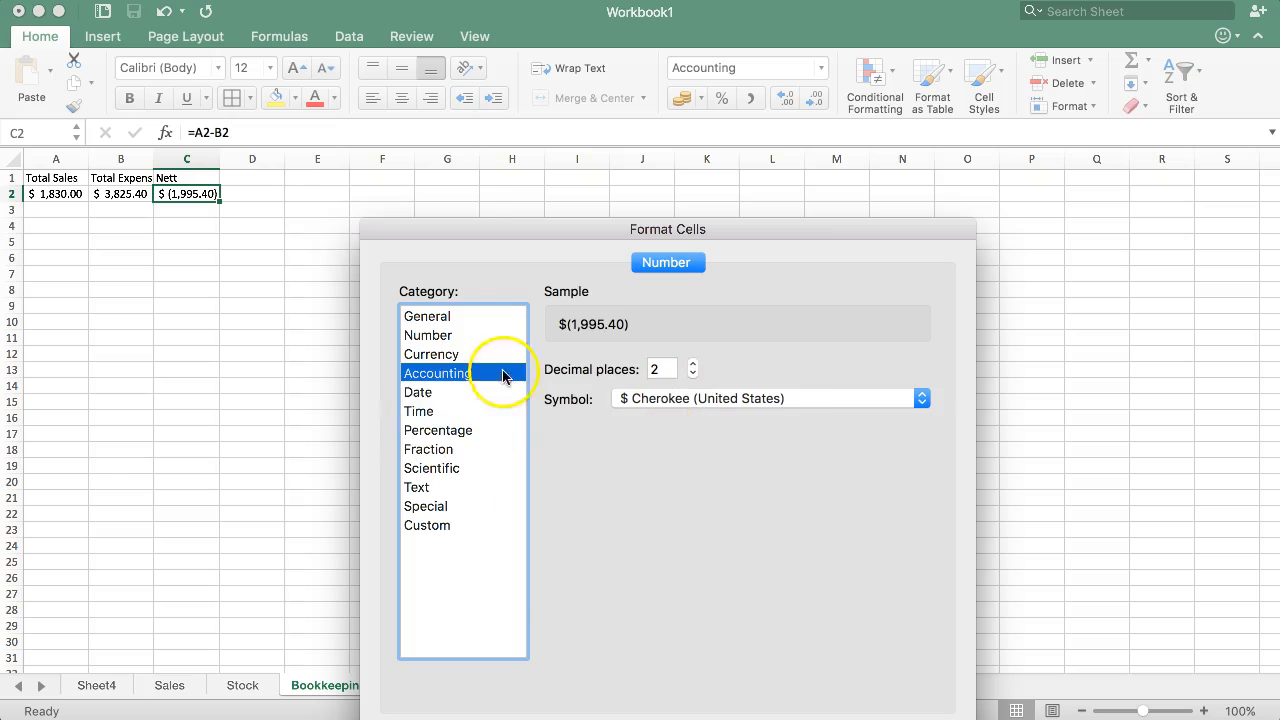
pyautogui.click(444, 356)
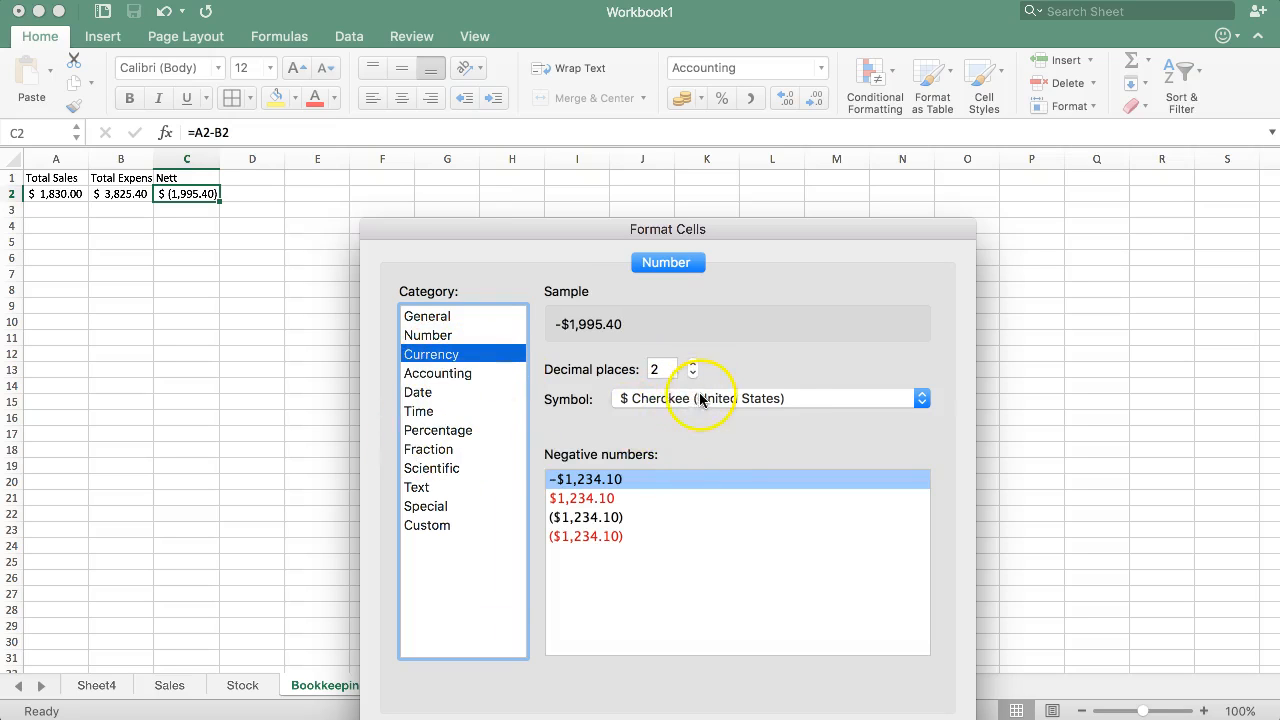
pyautogui.click(585, 498)
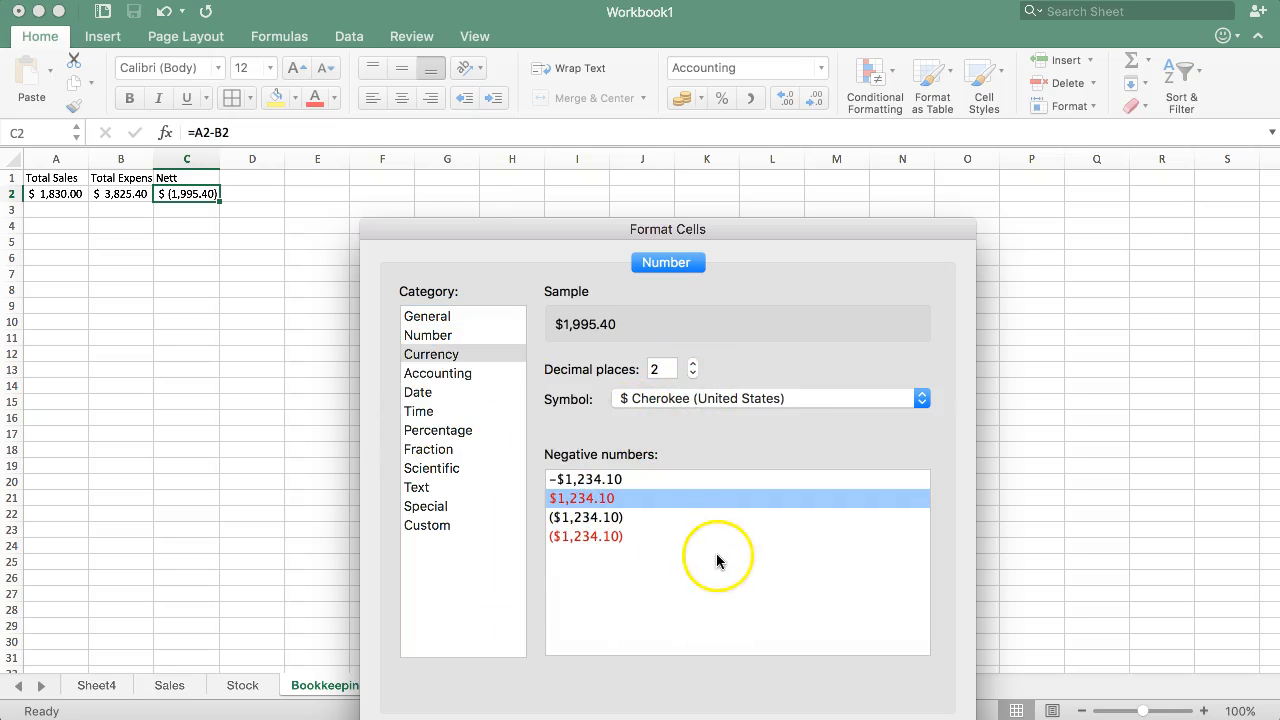
pyautogui.press('Return')
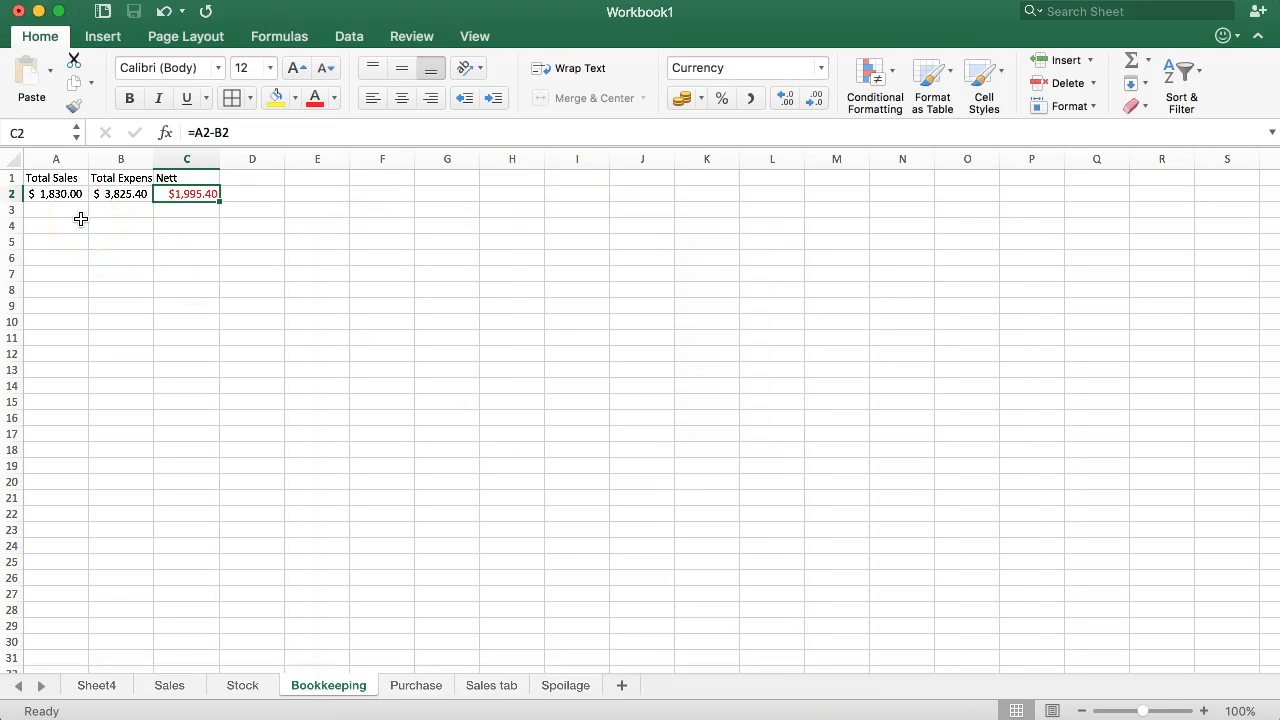
# - Examine the Total Sales, Total Expenses and Nett values in row 2 of Bookkeeping
pyautogui.click(118, 194)
pyautogui.click(180, 194)
pyautogui.moveTo(75, 194); pyautogui.dragTo(177, 197)
pyautogui.click(186, 194)
pyautogui.click(109, 223)
pyautogui.click(70, 206)
pyautogui.click(51, 191)
pyautogui.click(160, 190)
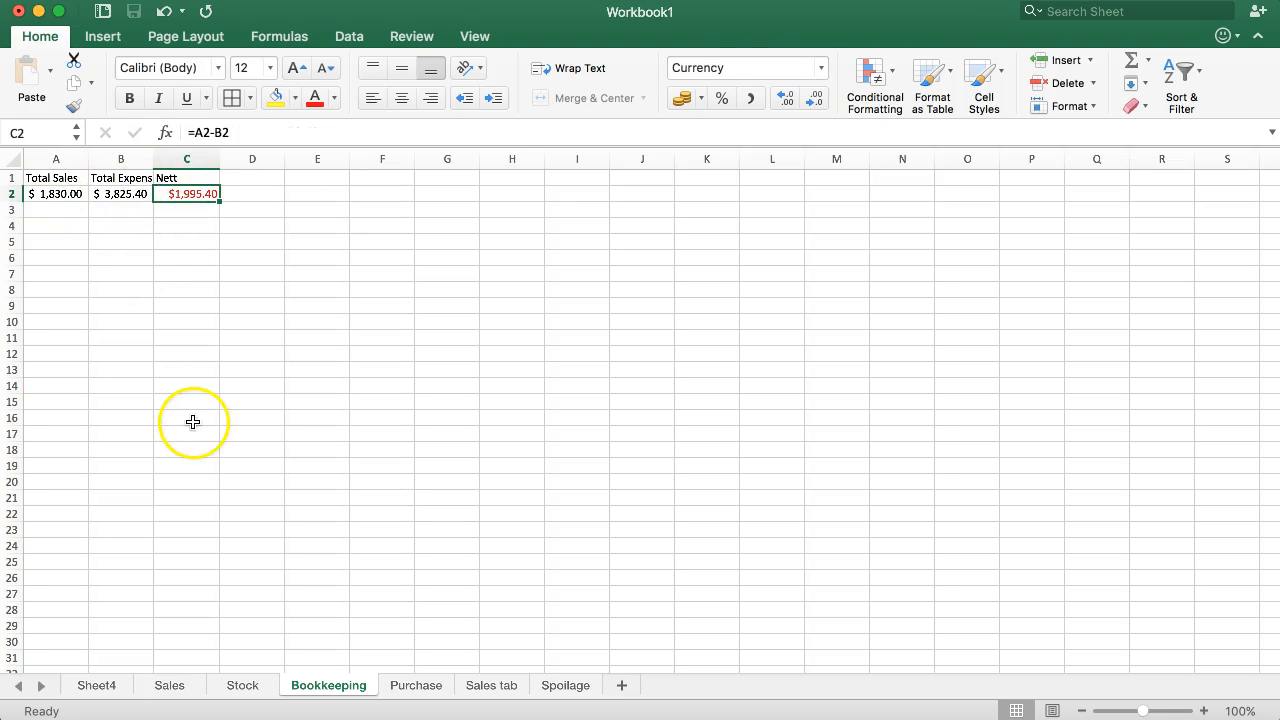
# - Review the Stock, Purchase and Sales tab sheets alongside the Bookkeeping summary
pyautogui.click(236, 685)
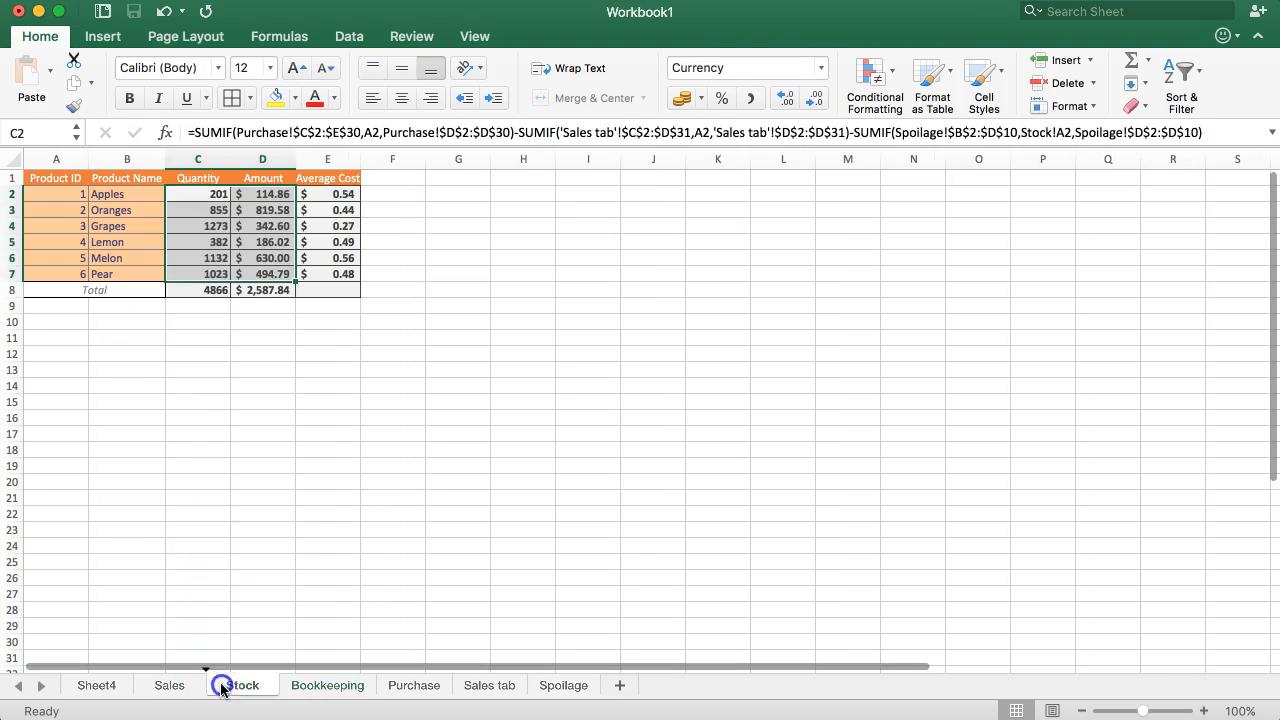
pyautogui.click(222, 353)
pyautogui.click(323, 686)
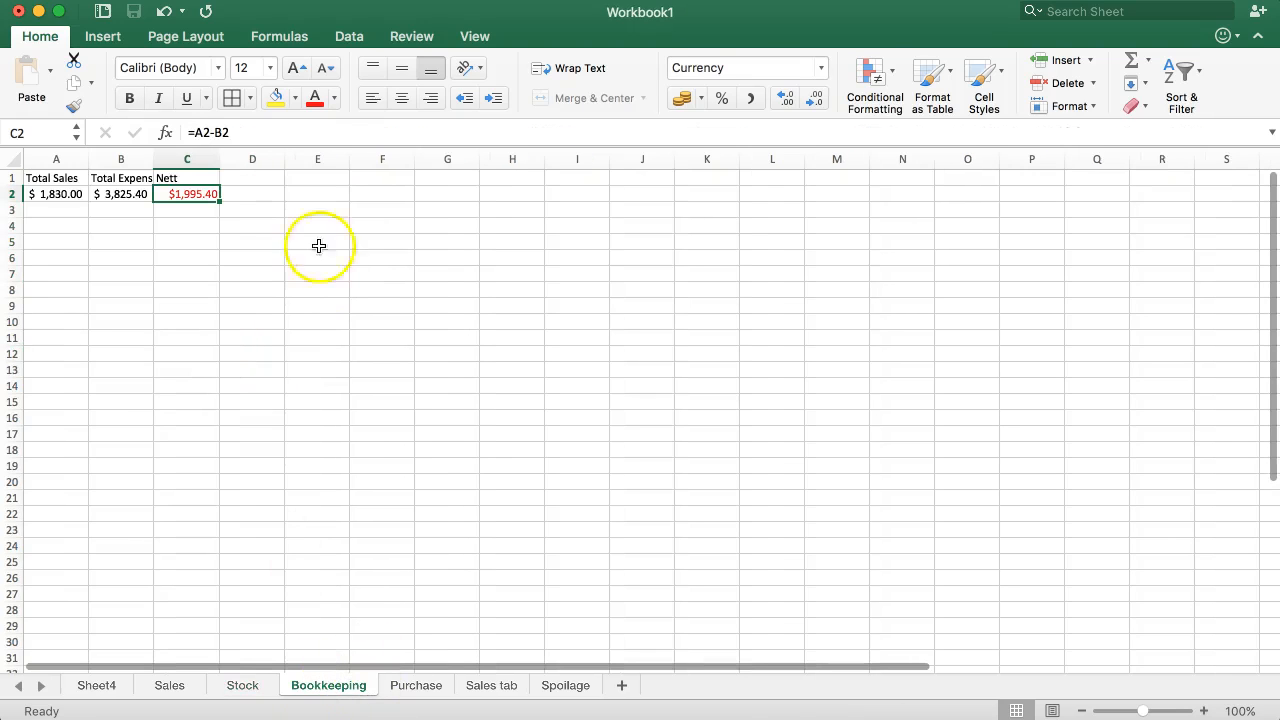
pyautogui.moveTo(55, 178); pyautogui.dragTo(217, 198)
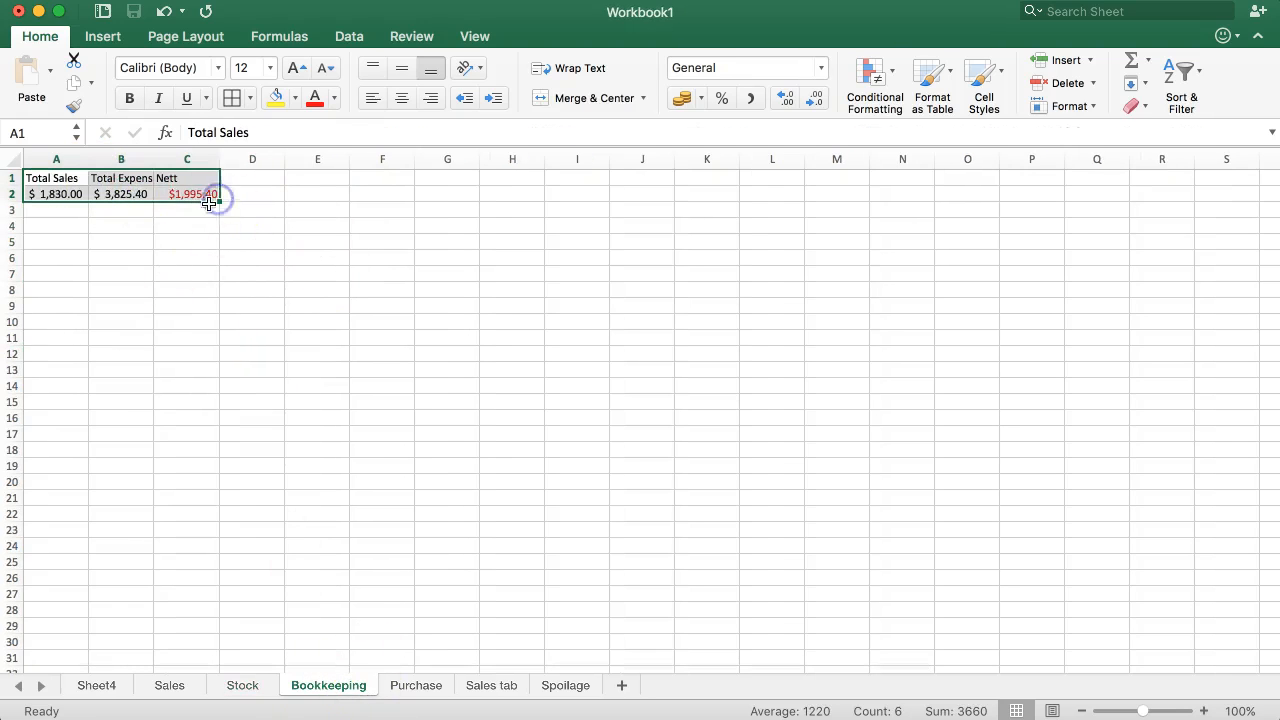
pyautogui.click(72, 240)
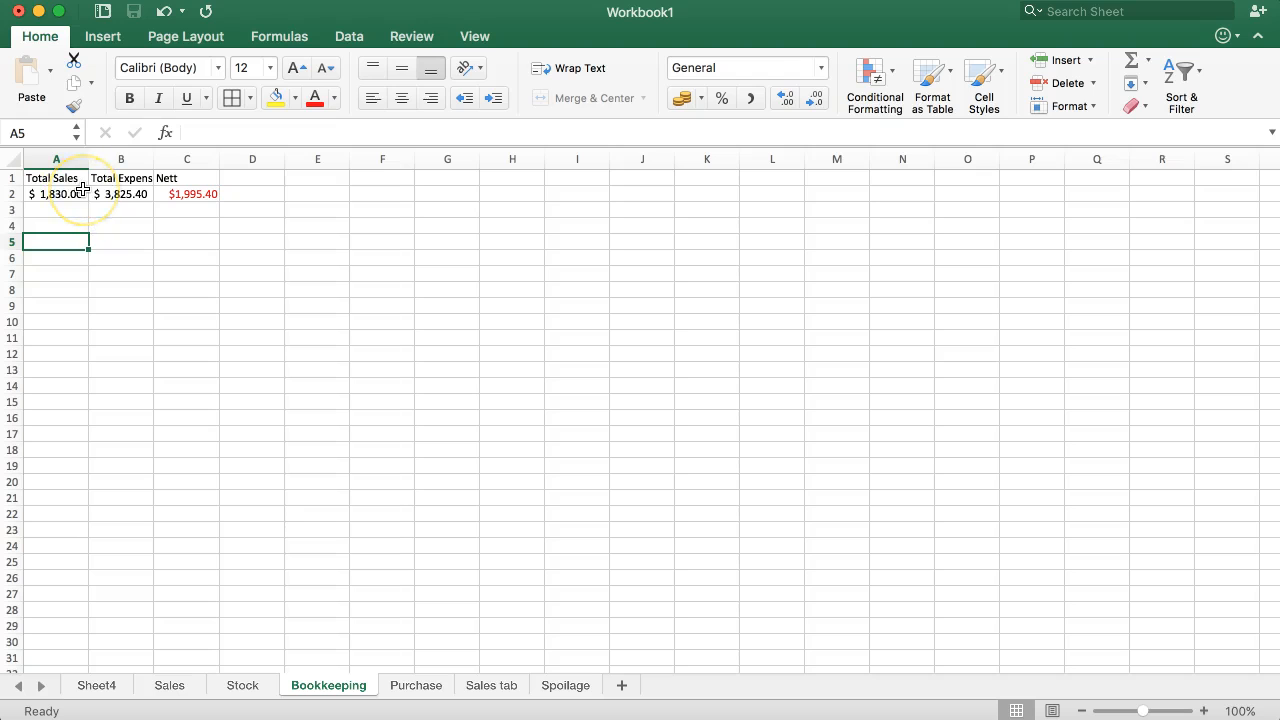
pyautogui.click(416, 685)
pyautogui.scroll(3, 457, 408)
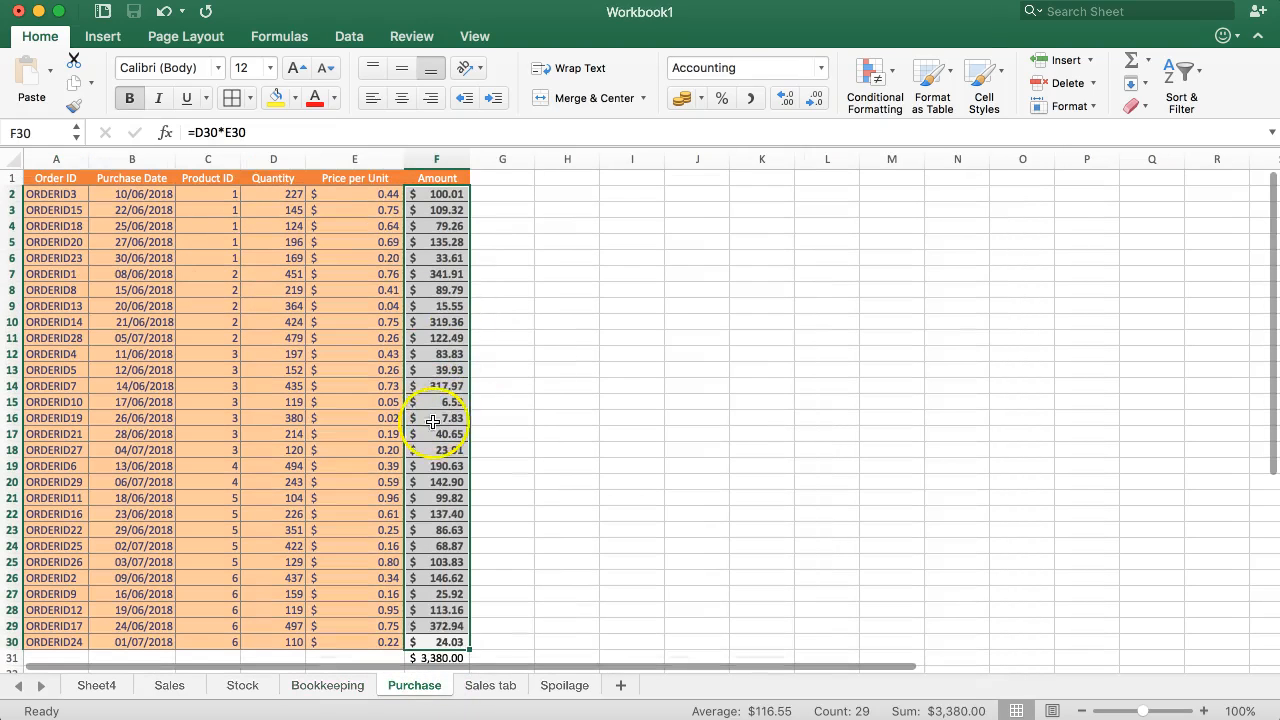
pyautogui.click(490, 685)
pyautogui.scroll(3, 391, 466)
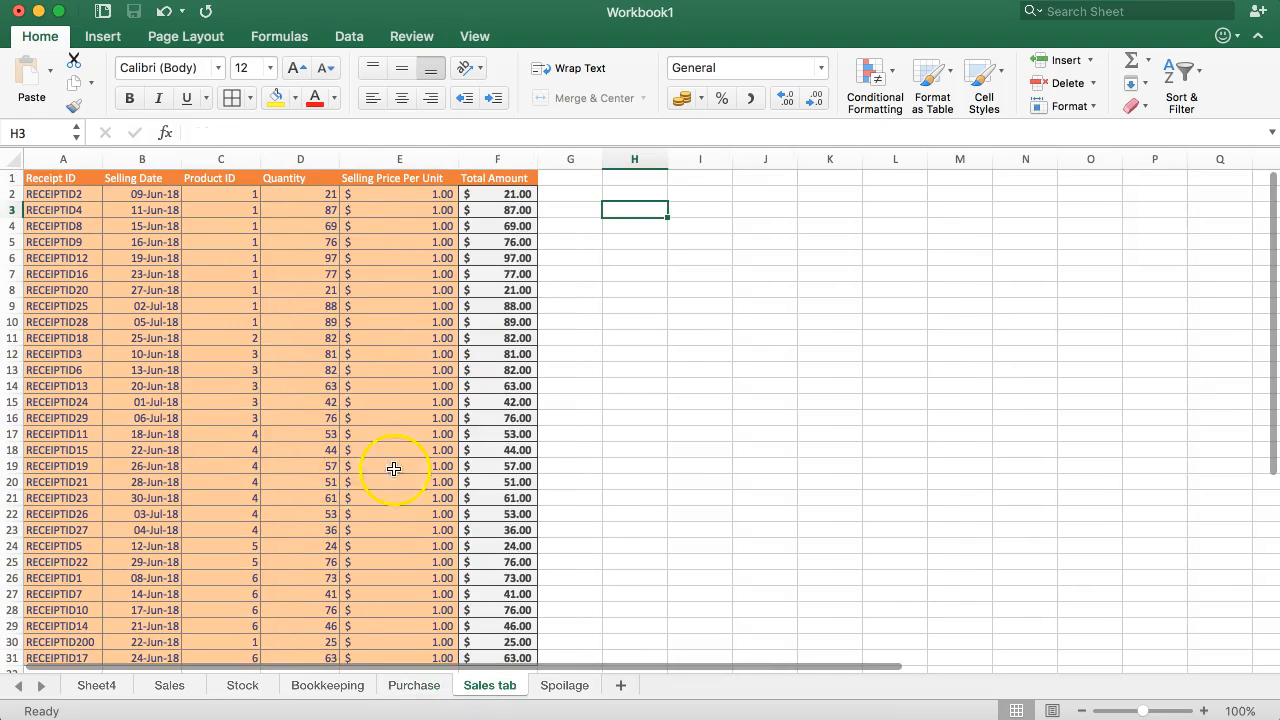
pyautogui.click(398, 685)
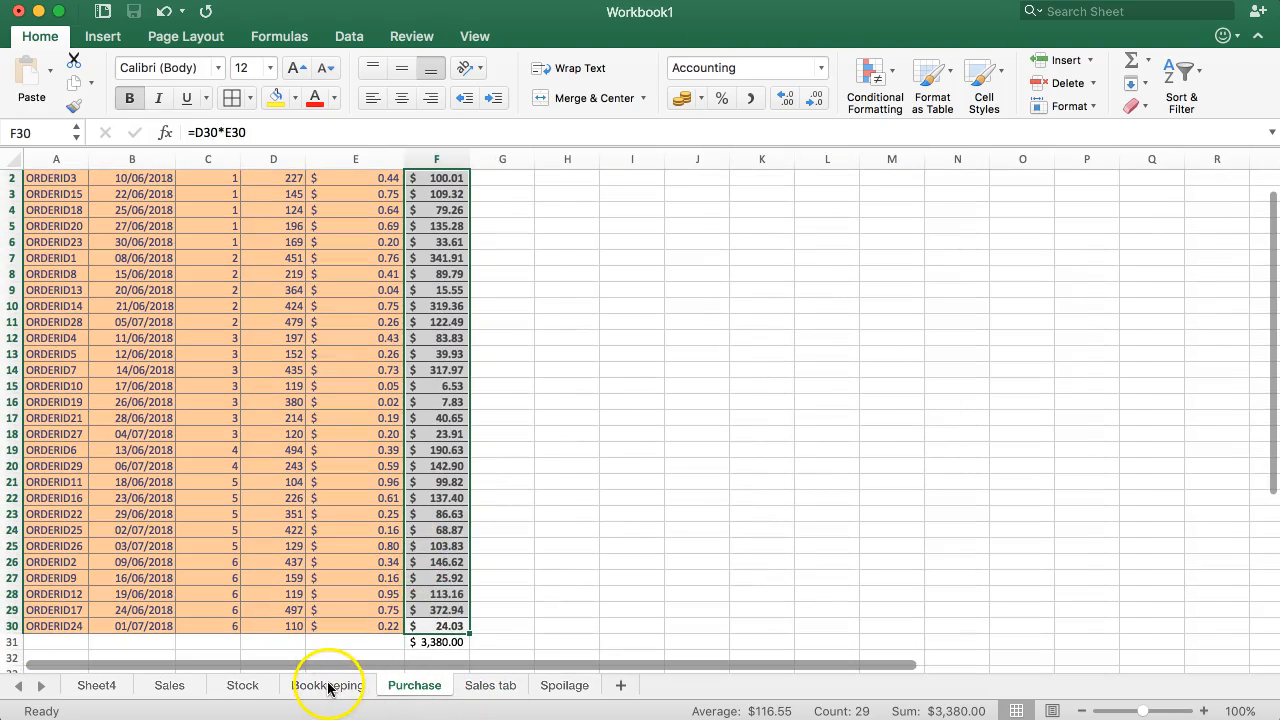
pyautogui.click(328, 686)
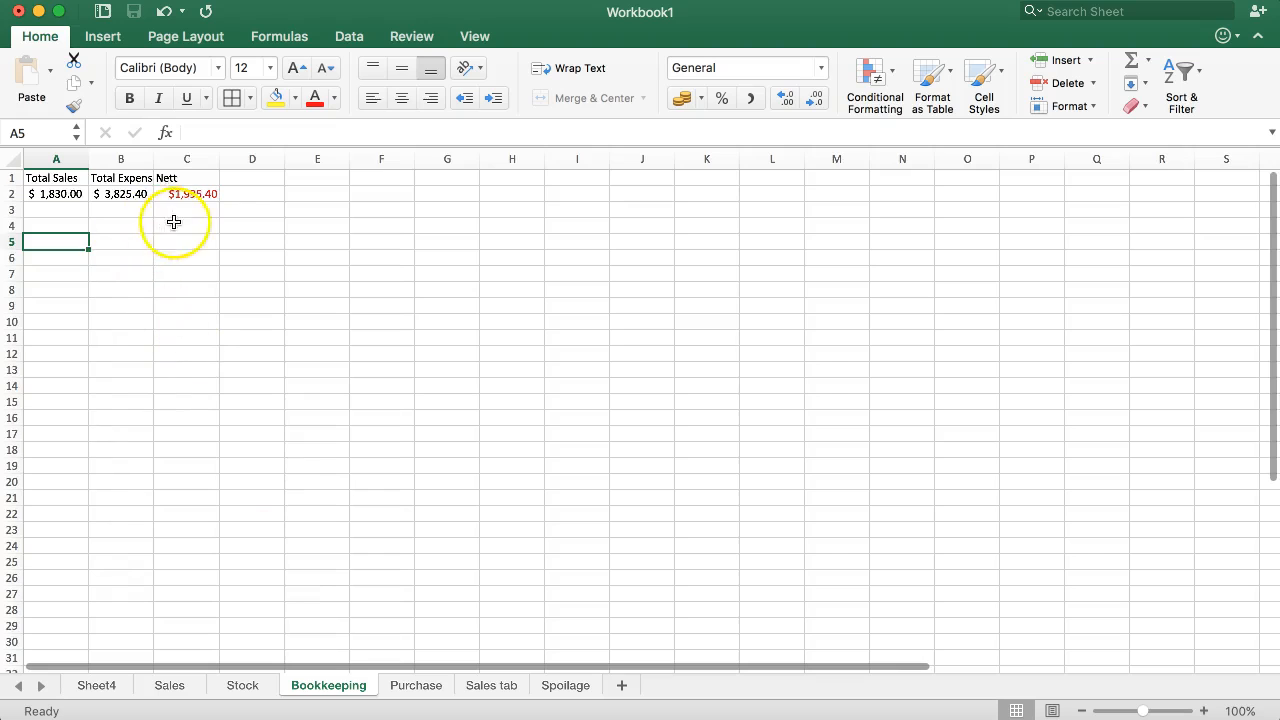
pyautogui.click(192, 194)
pyautogui.click(181, 213)
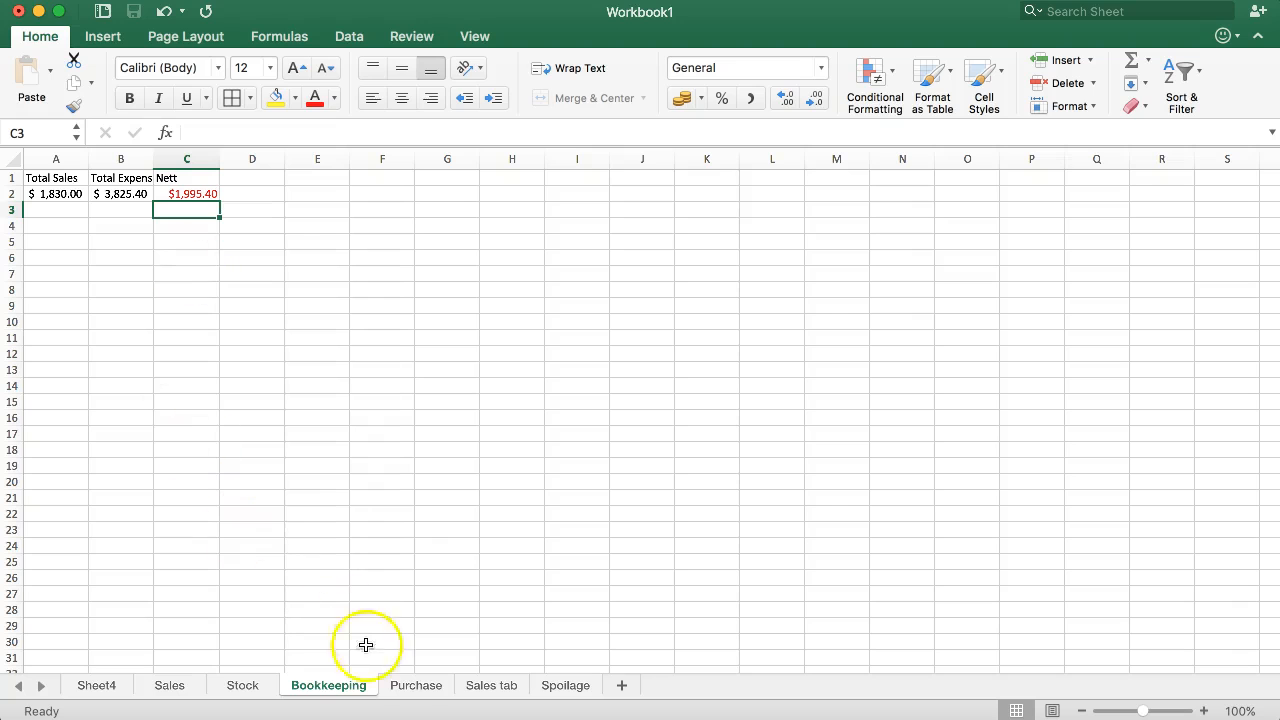
# - Review the purchase records and the Total Expenses formula in B2 of Bookkeeping
pyautogui.click(408, 685)
pyautogui.scroll(-3, 328, 465)
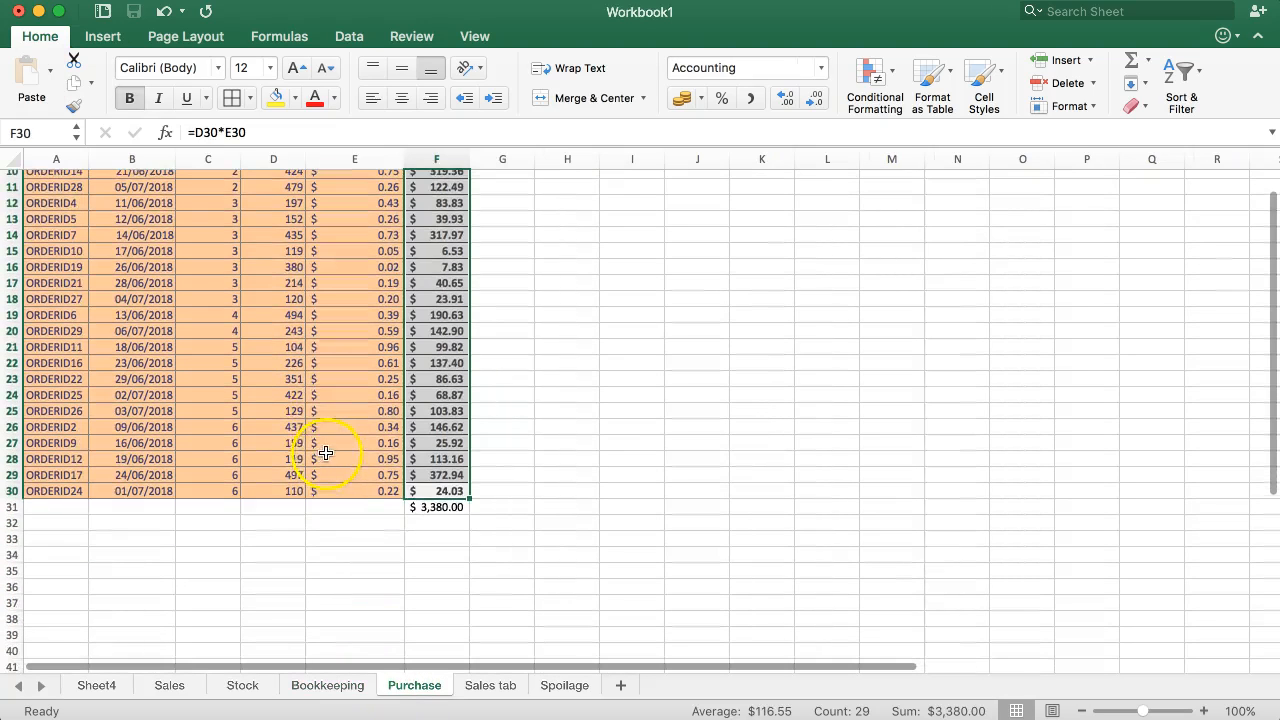
pyautogui.scroll(4, 335, 305)
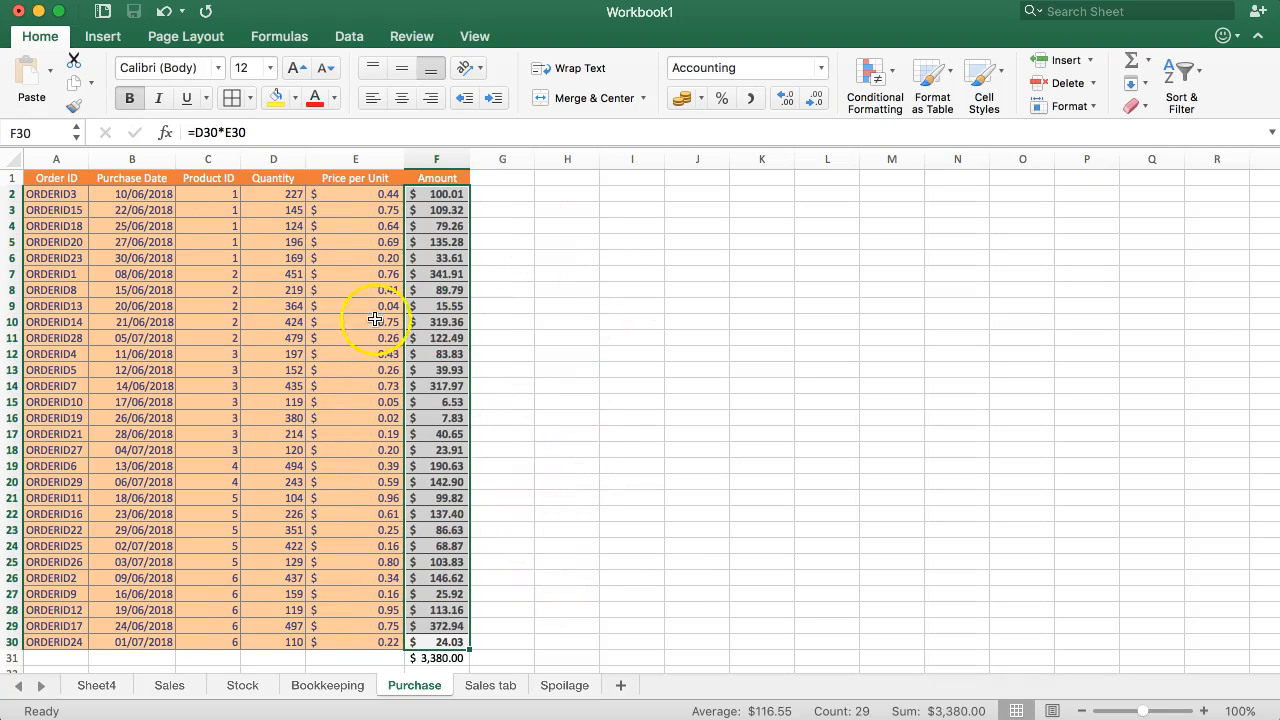
pyautogui.click(332, 685)
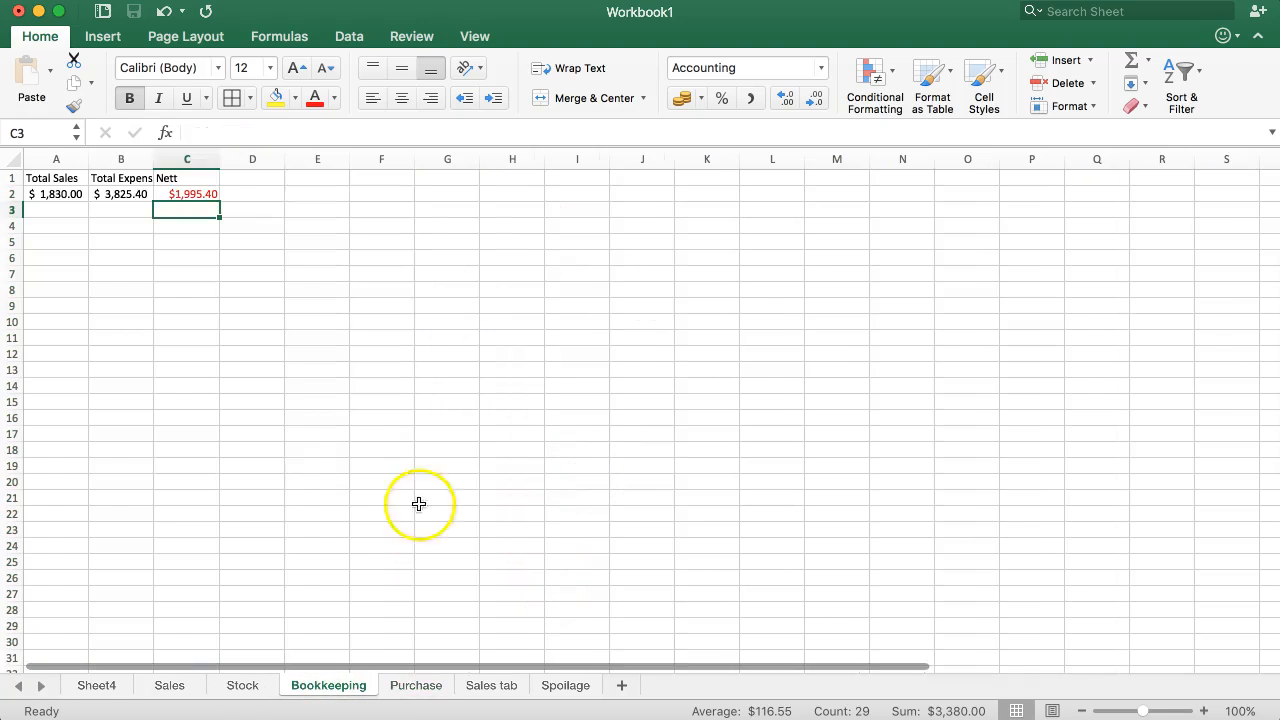
pyautogui.click(122, 193)
pyautogui.click(137, 194)
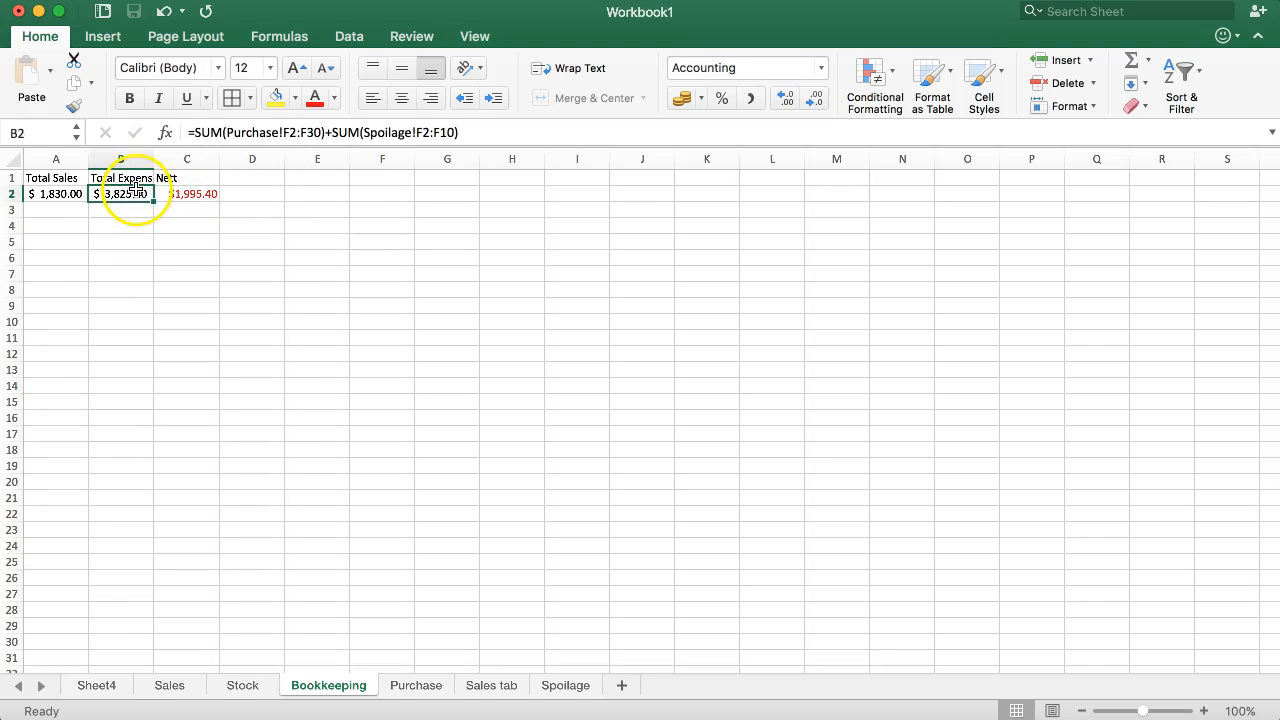